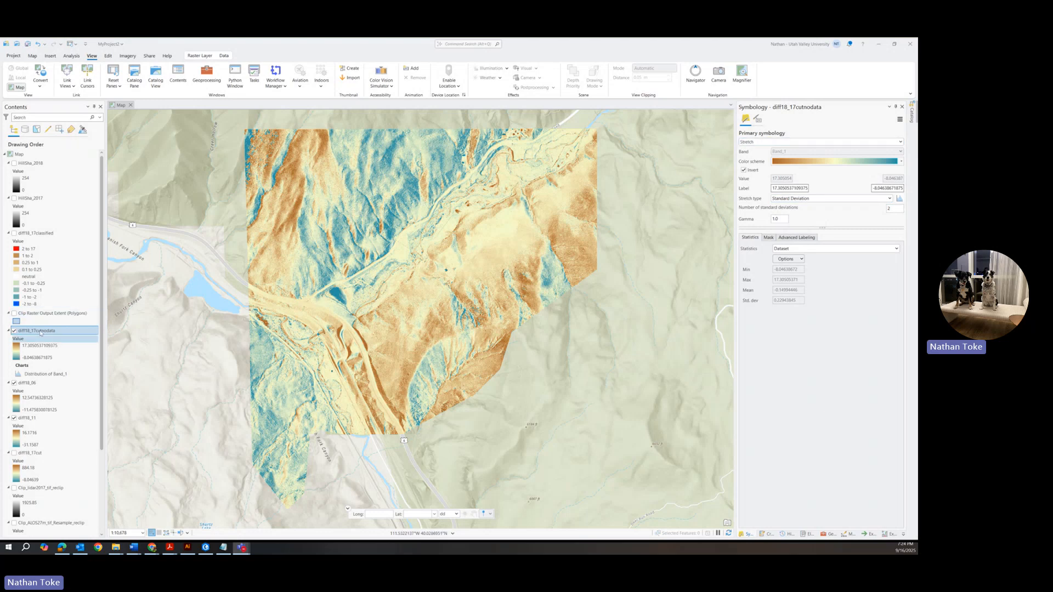
# Open the stretch histogram of diff18_17cutnodata and try 1 standard deviation before setting the stretch to 3 standard deviations
pyautogui.click(900, 199)
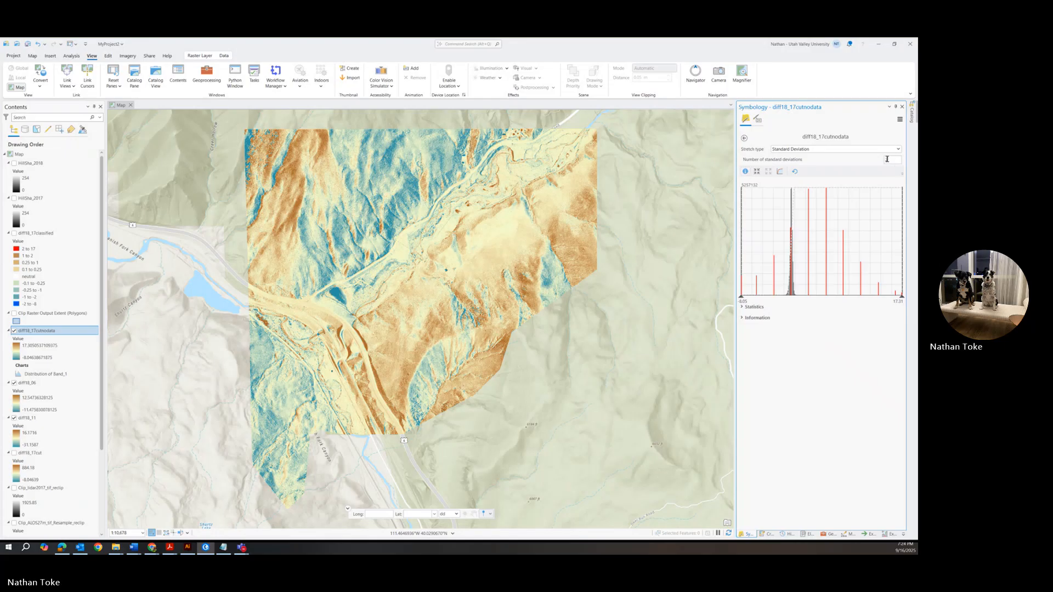
pyautogui.write('1')
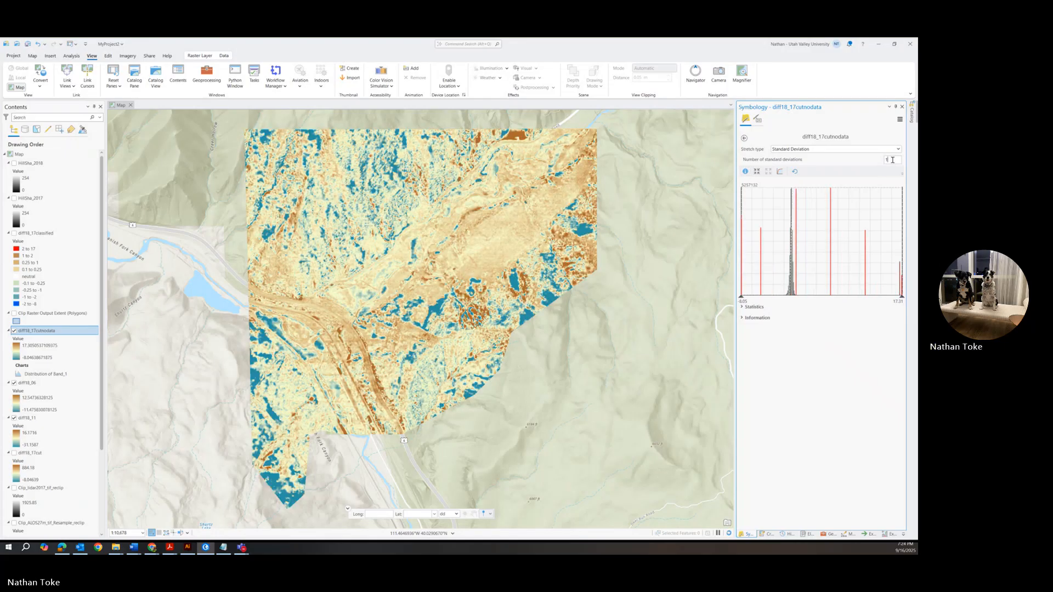
pyautogui.moveTo(891, 160); pyautogui.dragTo(885, 162)
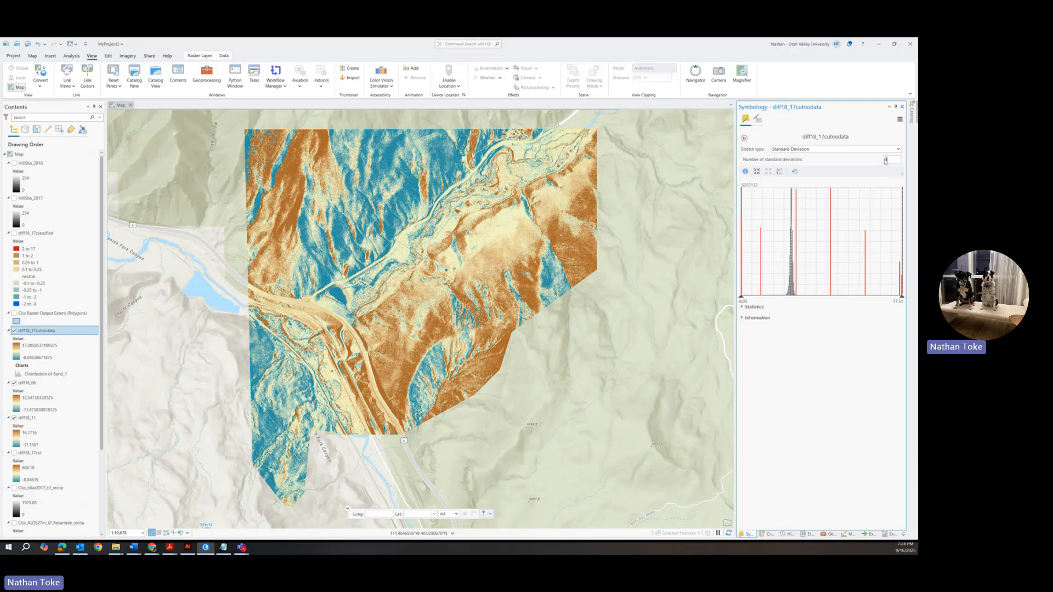
pyautogui.write('3')
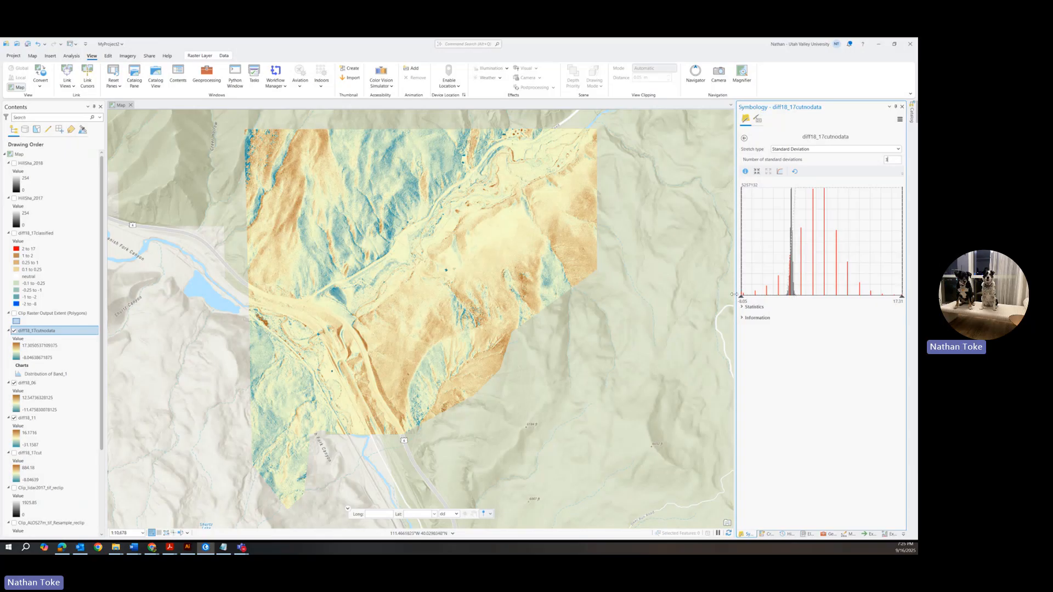
# Enlarge the diff18_17cutnodata histogram for inspection, expand its statistics, and restore the narrower layout
pyautogui.moveTo(735, 297); pyautogui.dragTo(579, 305)
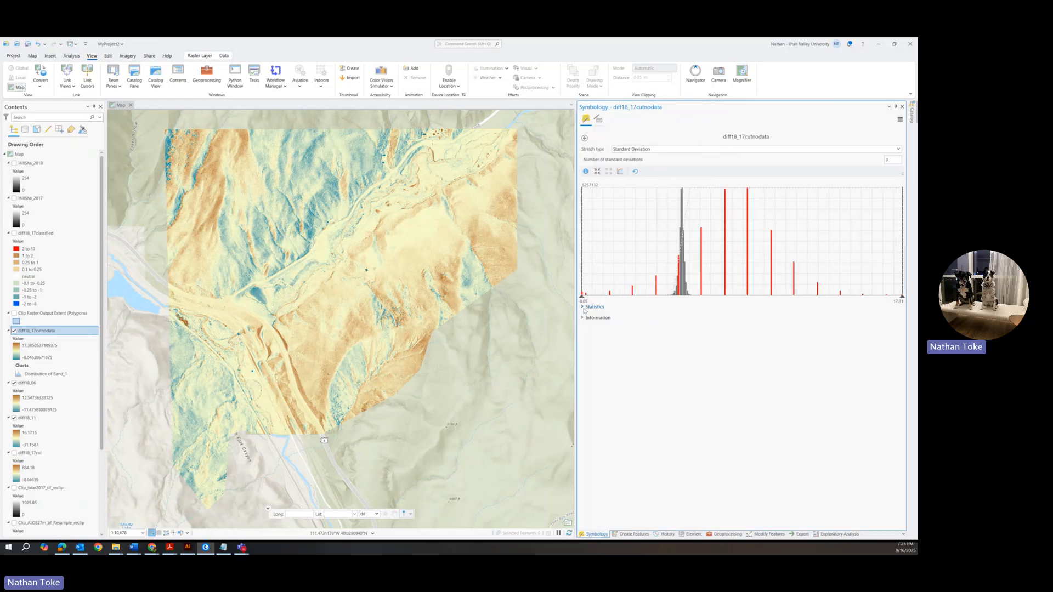
pyautogui.click(588, 308)
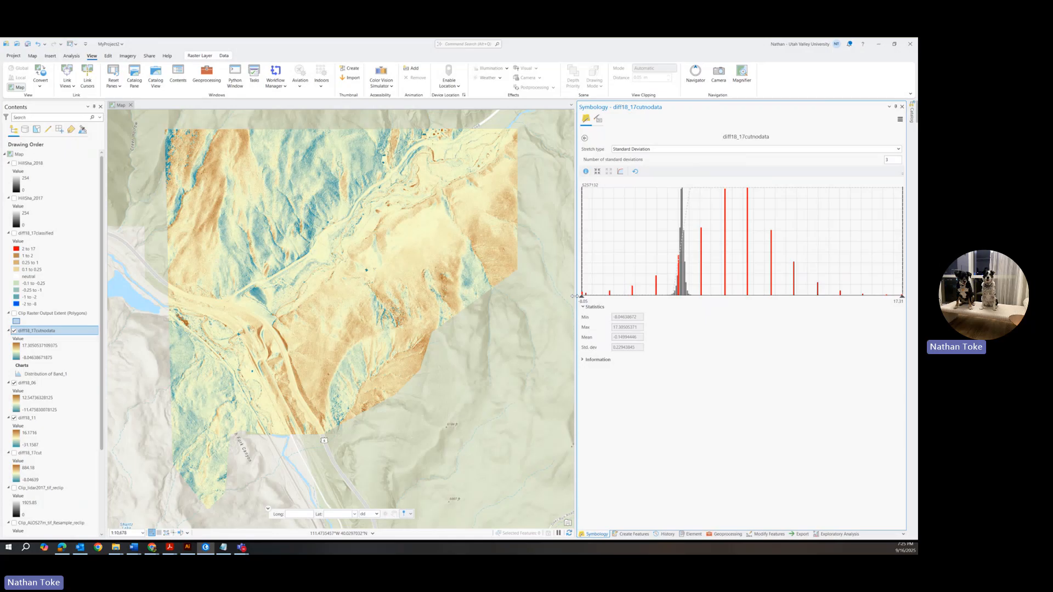
pyautogui.moveTo(573, 297); pyautogui.dragTo(737, 292)
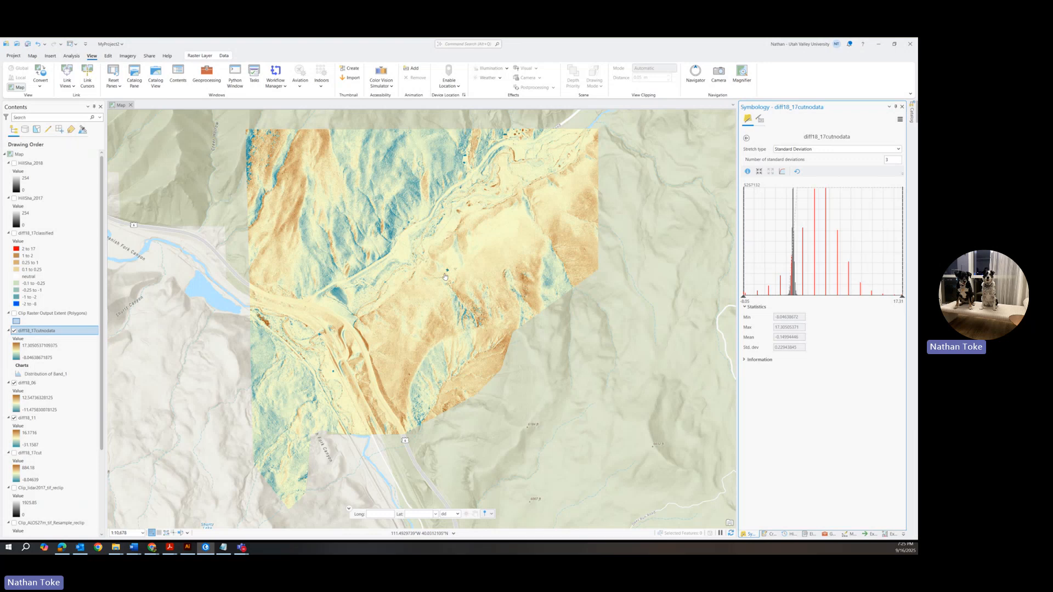
# Check the elevation-difference pixel values at three spots inside the isolated blue square-shaped patch southeast of the river
pyautogui.scroll(1, 445, 277)
pyautogui.scroll(8, 445, 277)
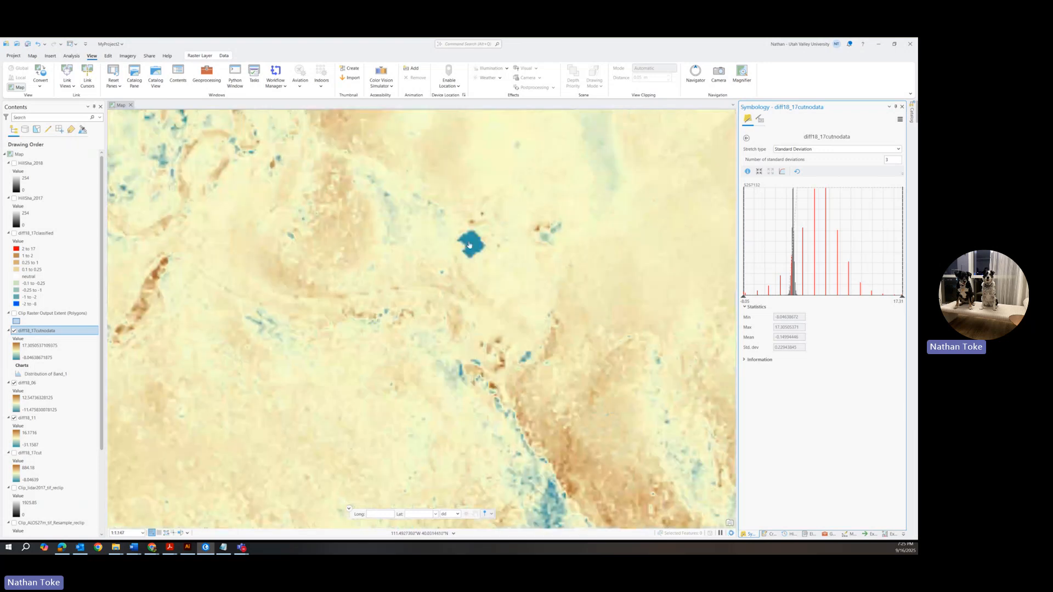
pyautogui.scroll(3, 469, 253)
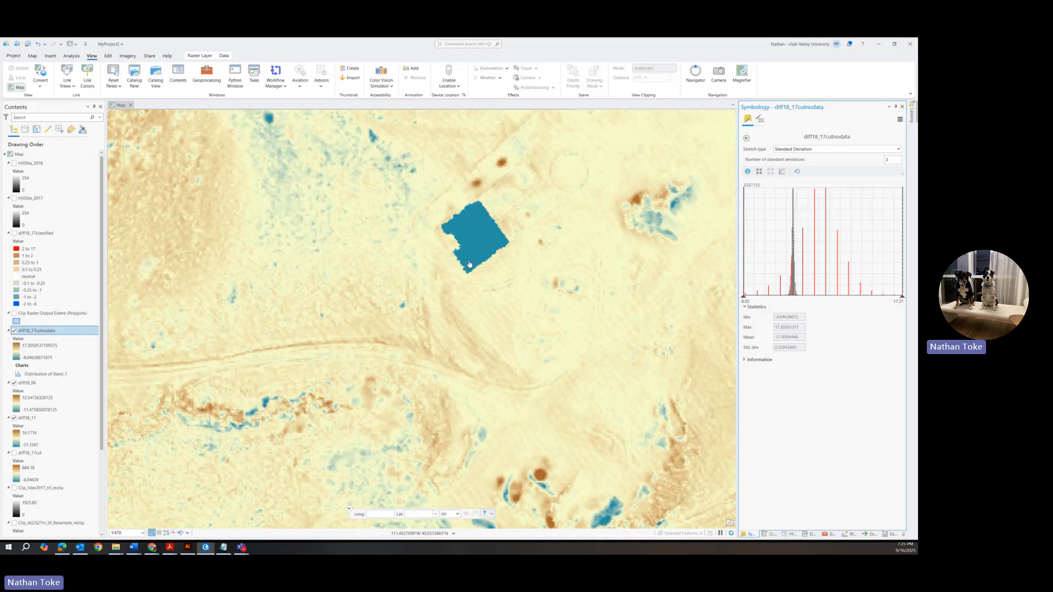
pyautogui.click(469, 241)
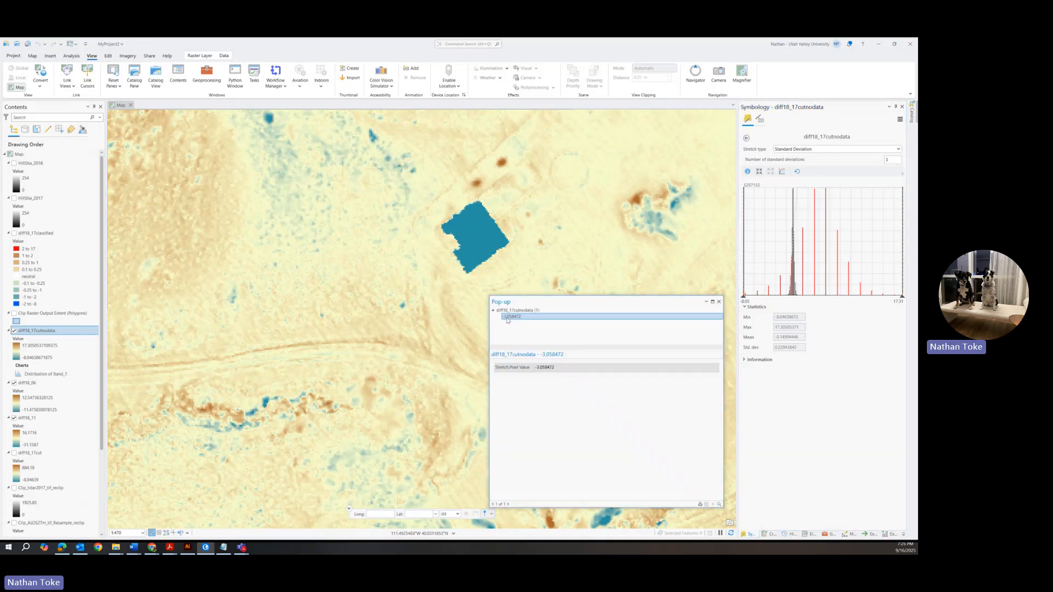
pyautogui.click(472, 260)
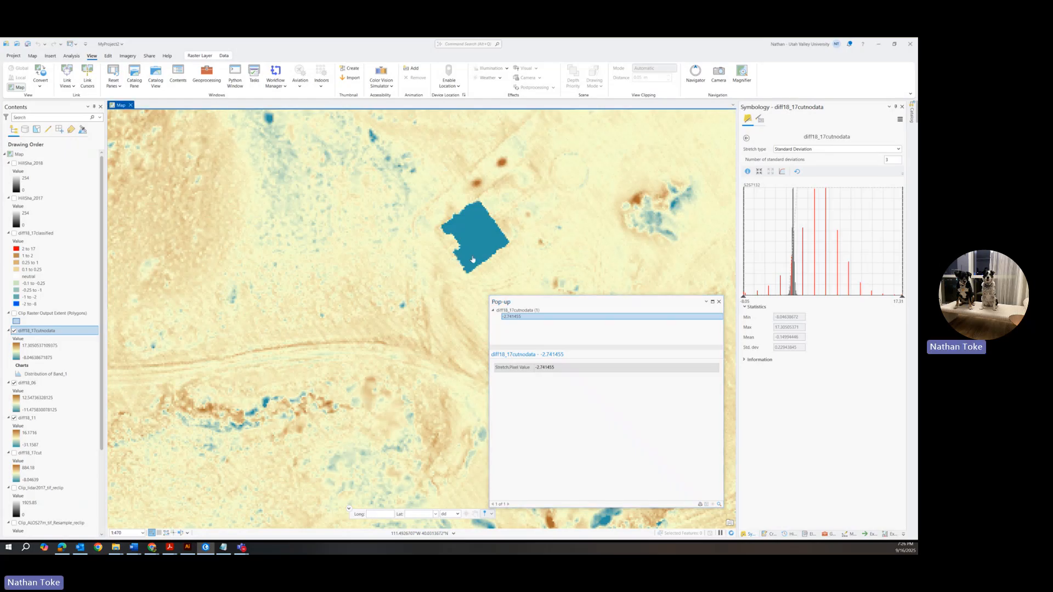
pyautogui.click(475, 238)
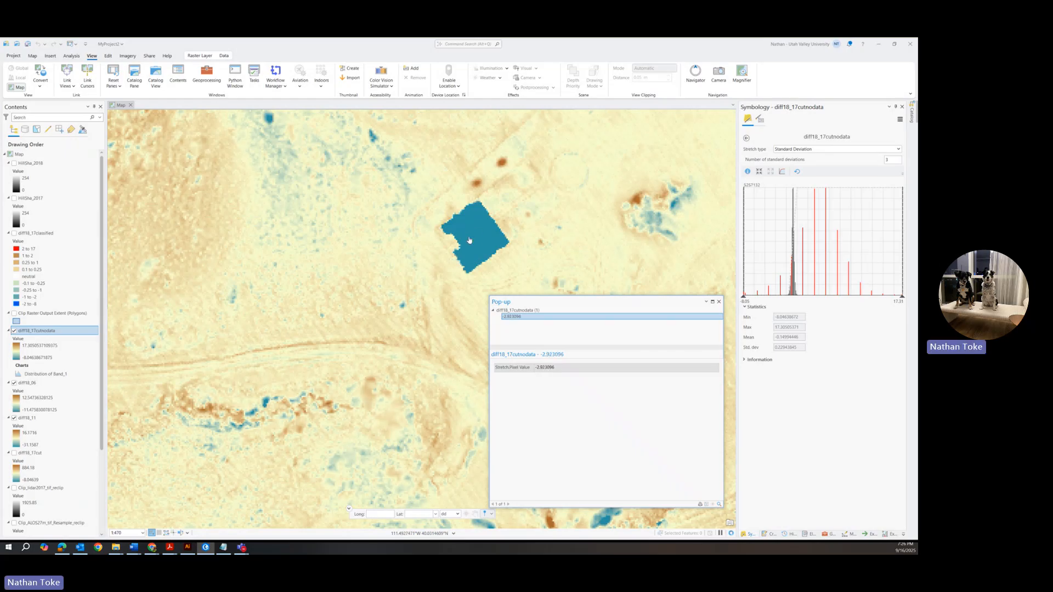
# Compare the 2017 and 2018 hillshades at the blue square patch by toggling their visibility, finishing with both hidden
pyautogui.click(14, 198)
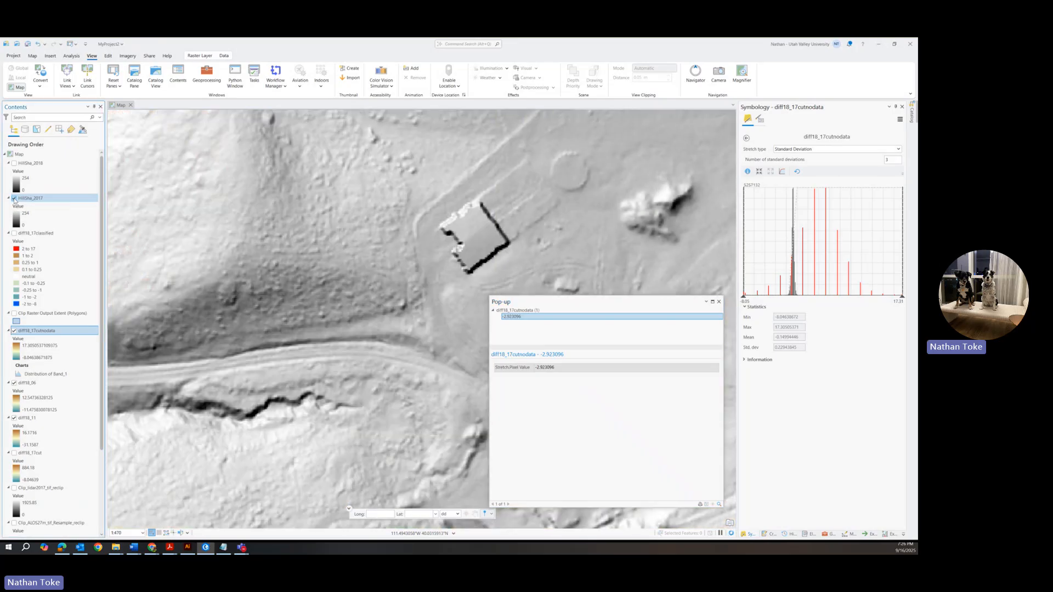
pyautogui.click(719, 302)
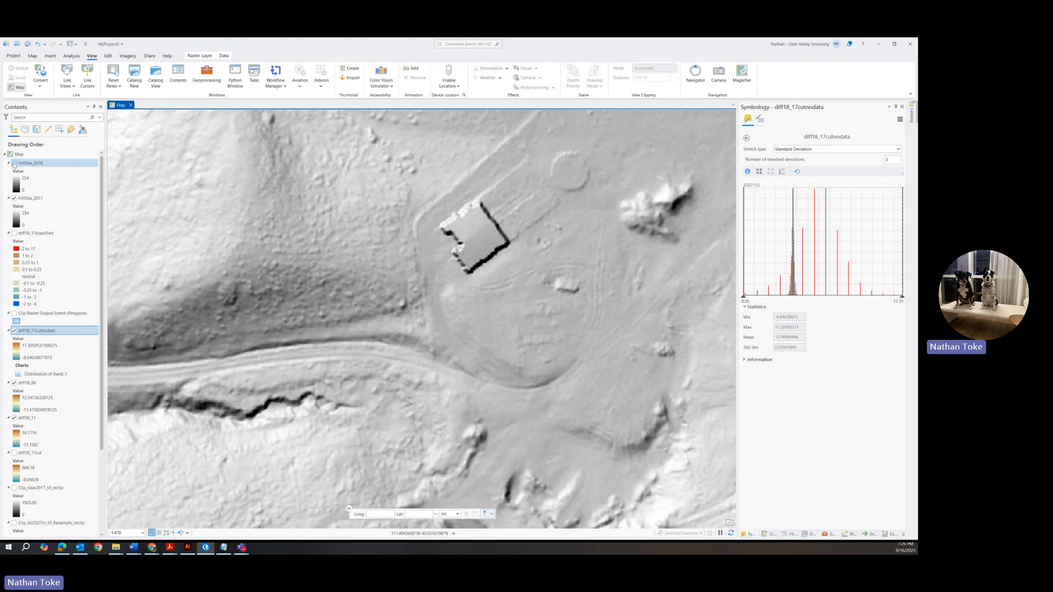
pyautogui.click(13, 163)
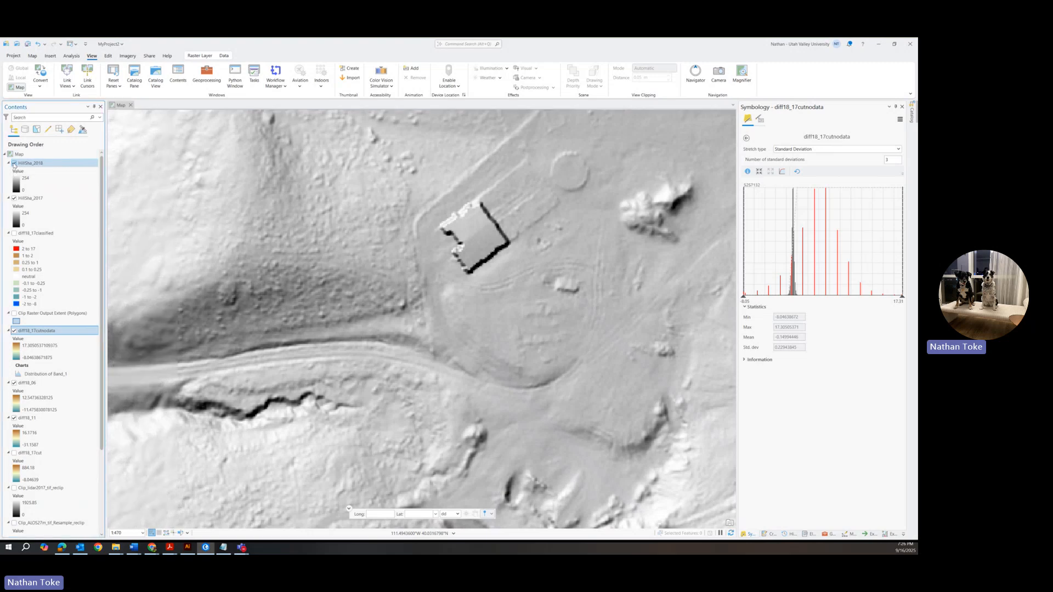
pyautogui.click(14, 163)
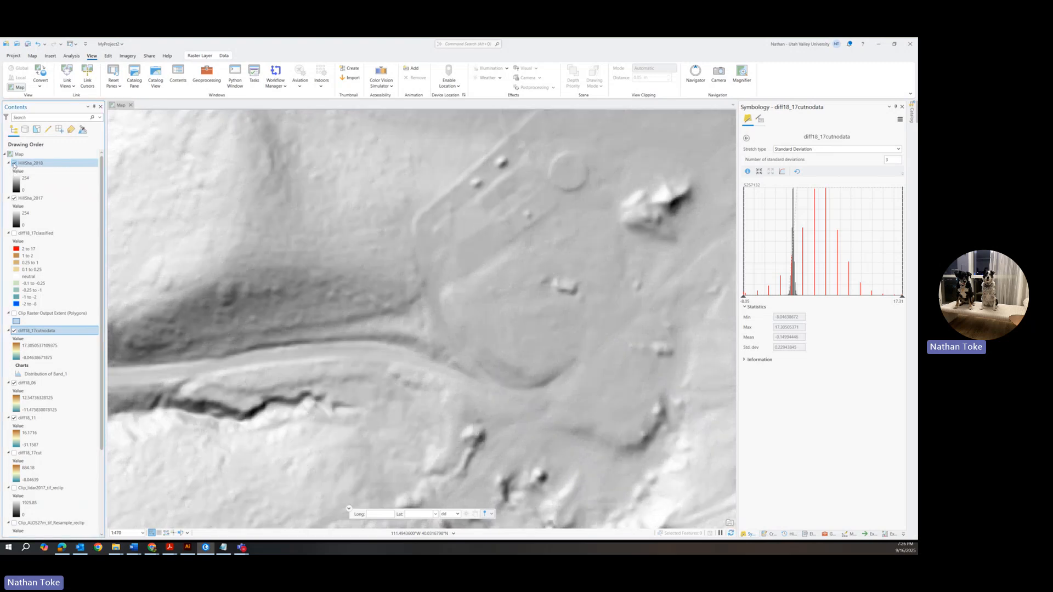
pyautogui.click(14, 163)
pyautogui.click(14, 163)
pyautogui.click(14, 164)
pyautogui.click(13, 163)
pyautogui.click(14, 163)
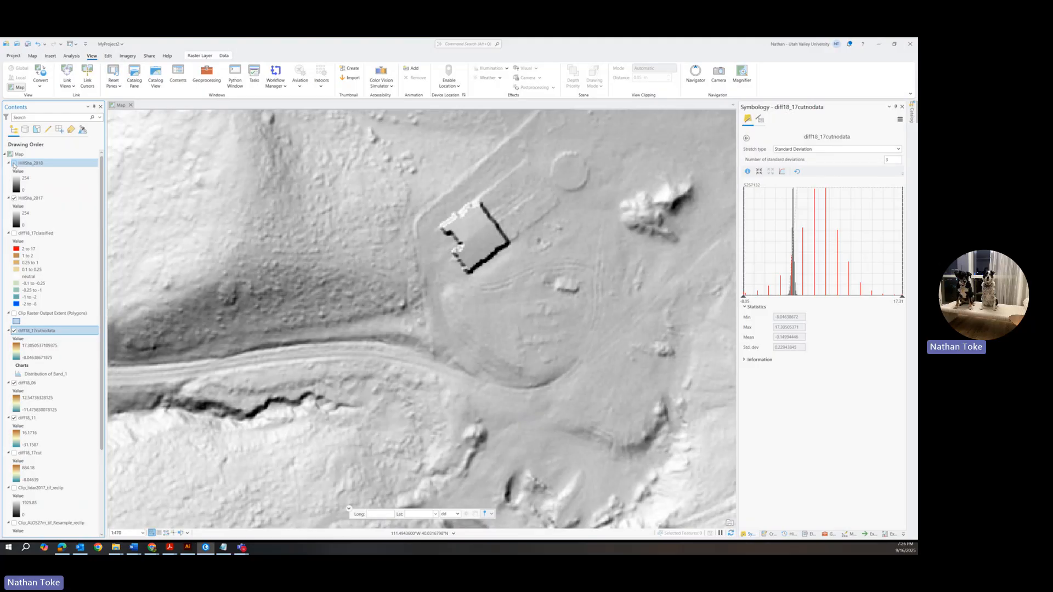
pyautogui.click(14, 164)
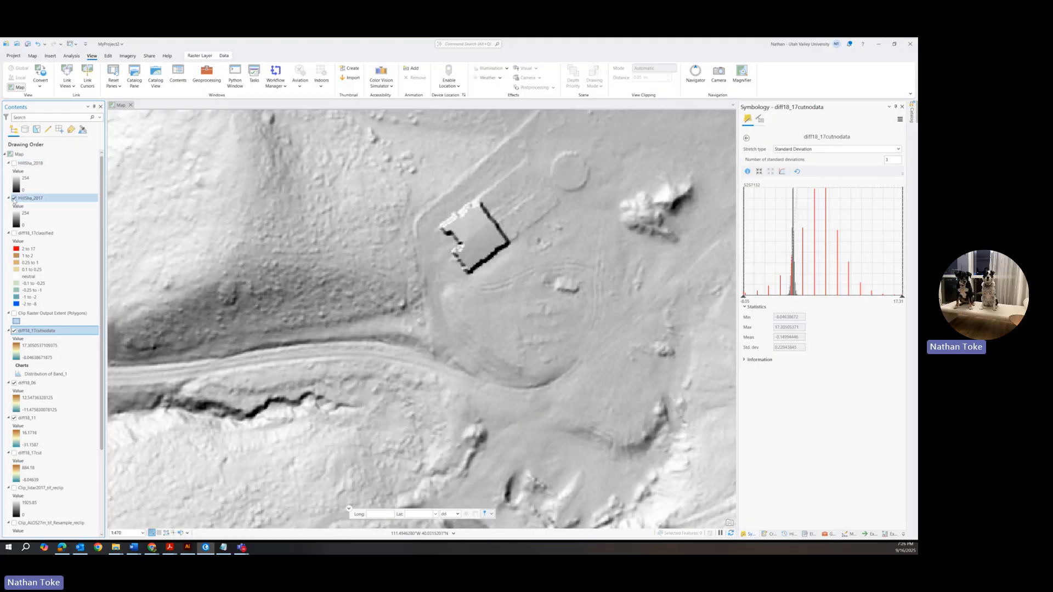
pyautogui.click(14, 199)
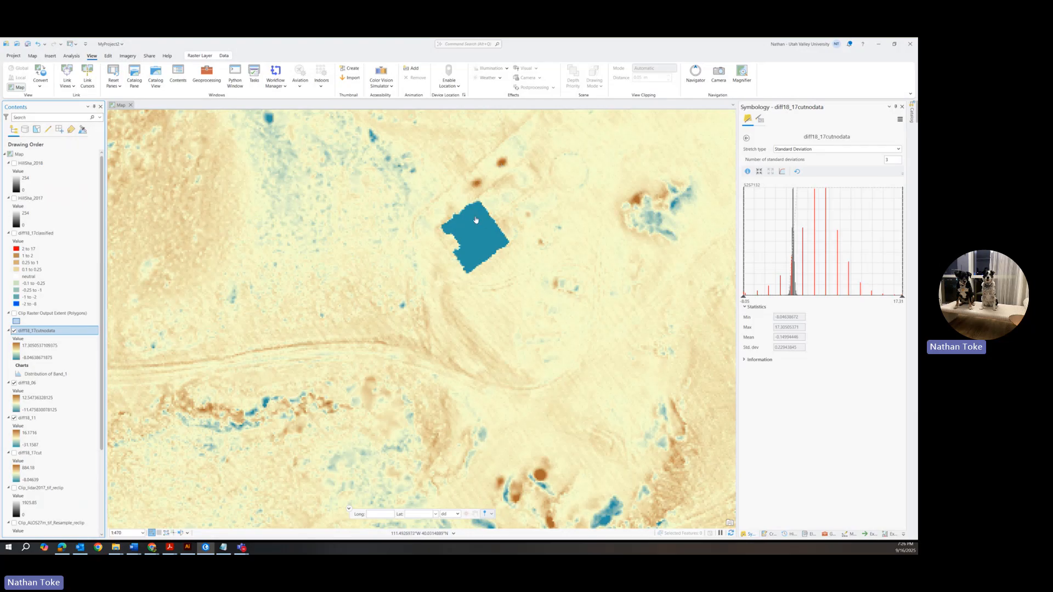
# Examine the other sharp-edged blue patches along the river, the road corridor and the northern edge of the difference raster
pyautogui.scroll(-4, 476, 220)
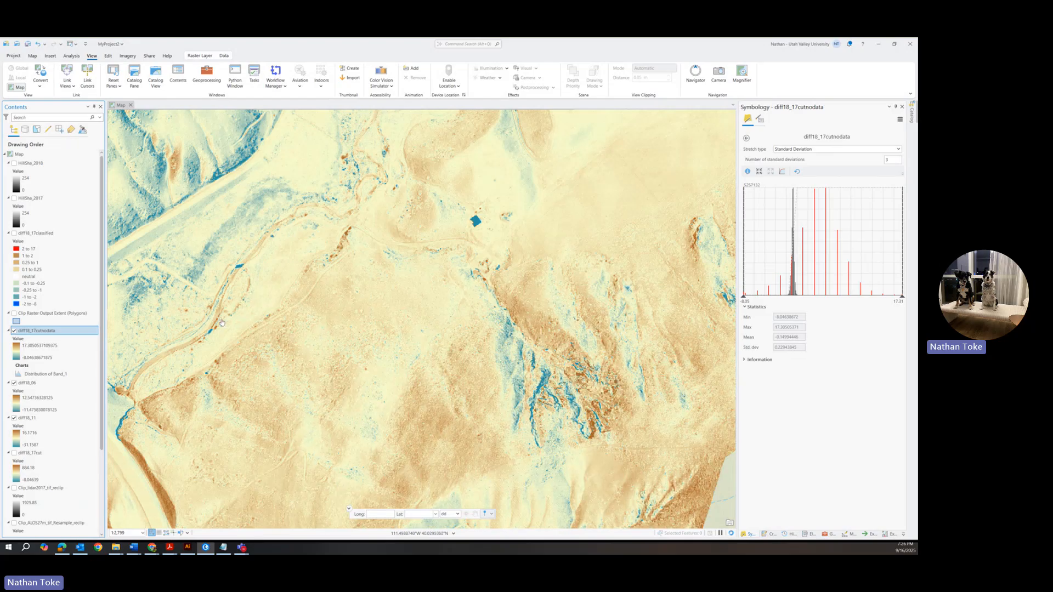
pyautogui.moveTo(318, 300); pyautogui.dragTo(517, 263)
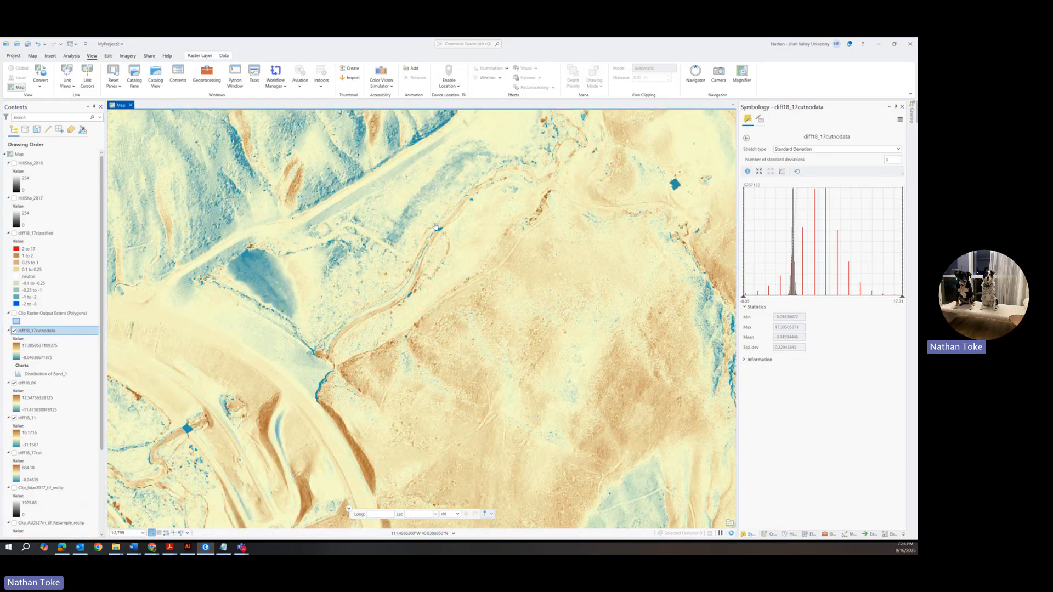
pyautogui.scroll(5, 439, 236)
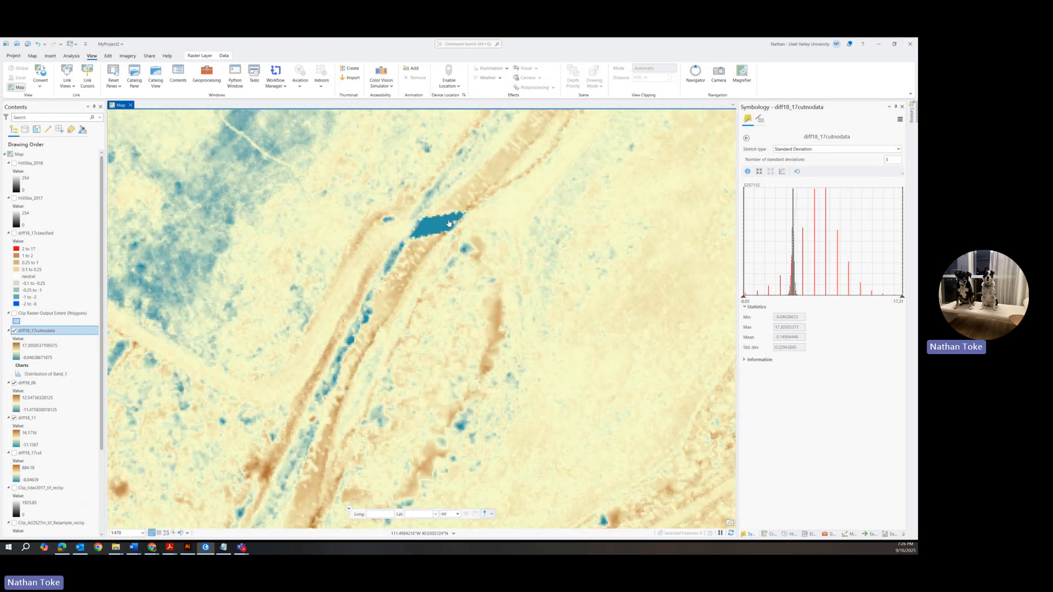
pyautogui.scroll(-4, 449, 223)
pyautogui.scroll(4, 449, 222)
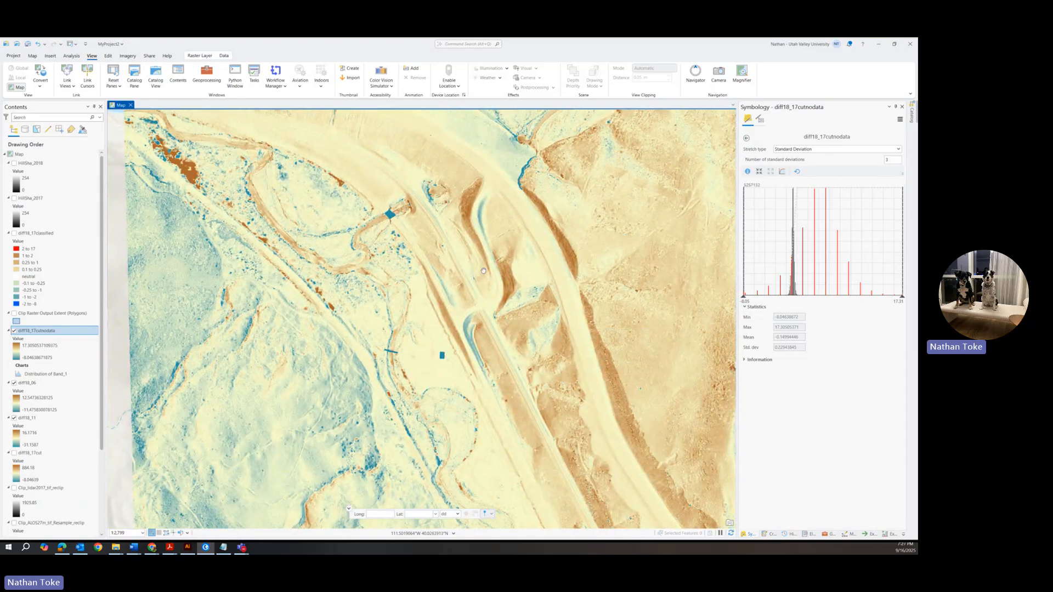
pyautogui.scroll(-3, 483, 270)
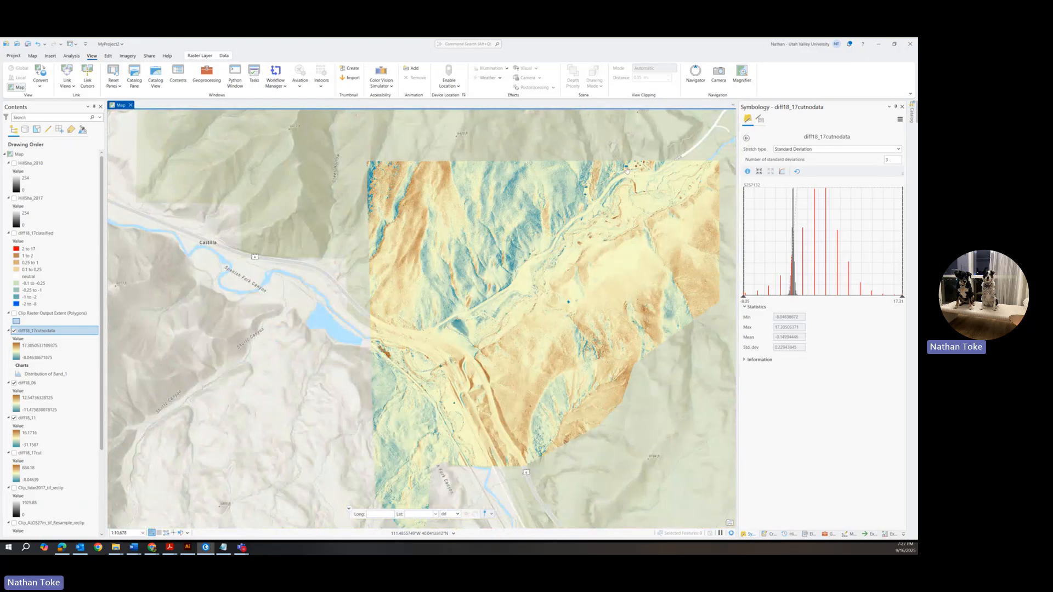
pyautogui.scroll(4, 629, 170)
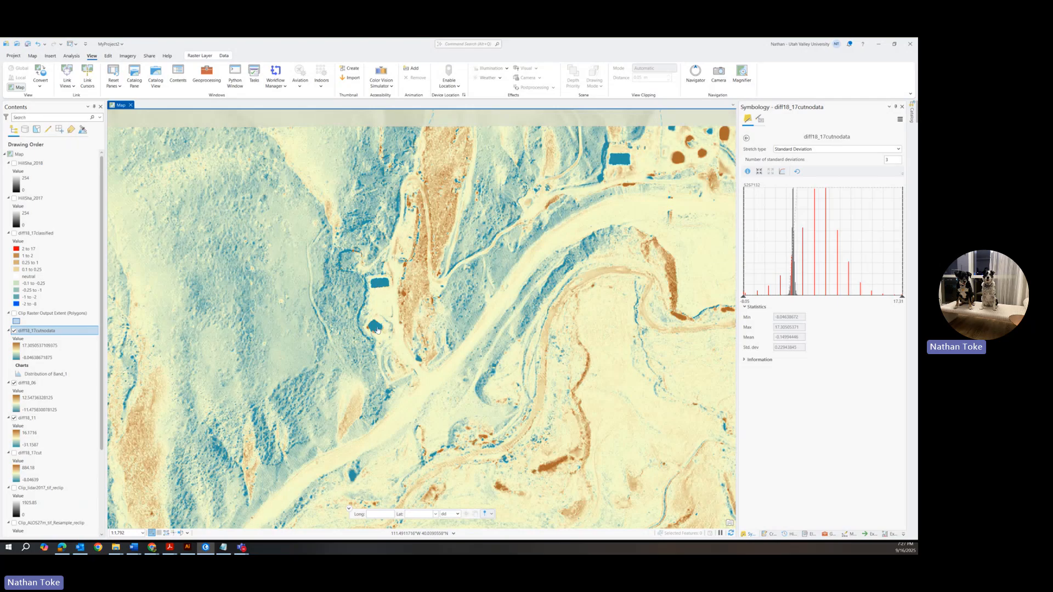
pyautogui.scroll(-2, 377, 329)
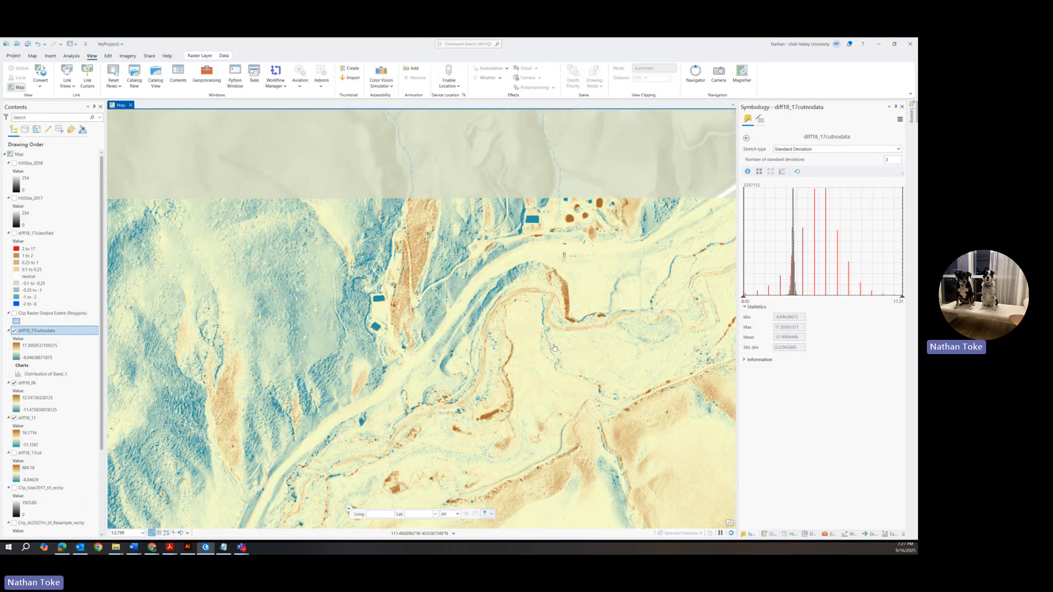
pyautogui.scroll(-6, 554, 348)
pyautogui.moveTo(528, 439); pyautogui.dragTo(537, 286)
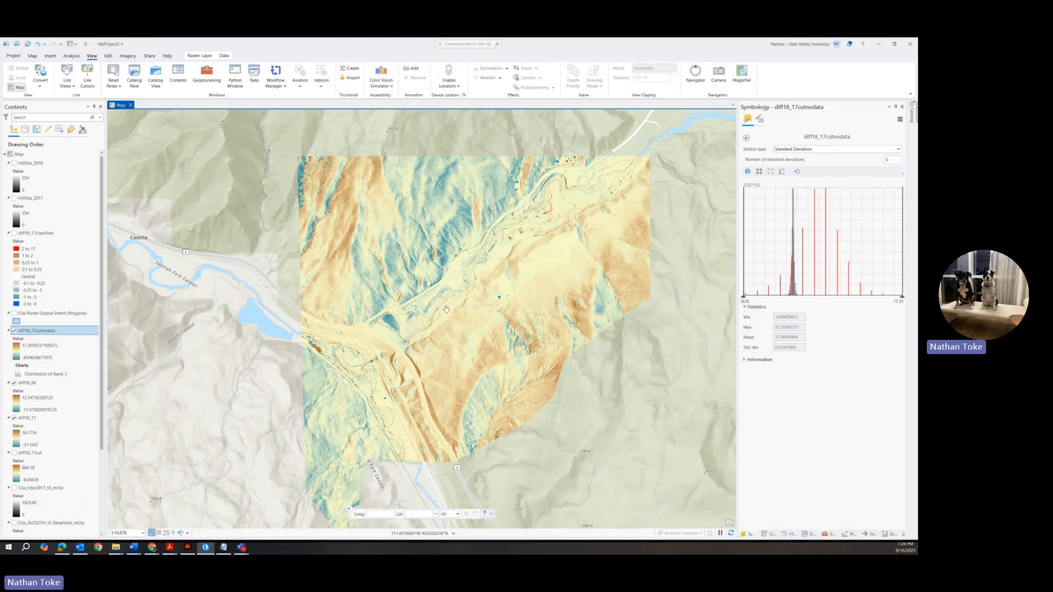
# Compare the difference raster with the 2017 hillshade around the river crossing by toggling the hillshade repeatedly, leaving it hidden
pyautogui.scroll(3, 418, 328)
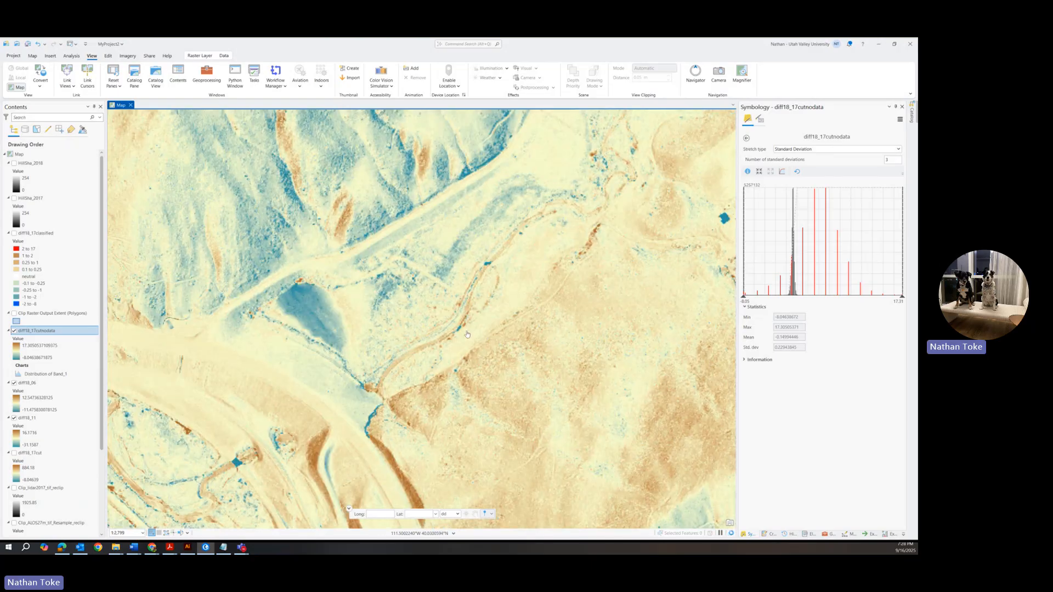
pyautogui.scroll(2, 480, 274)
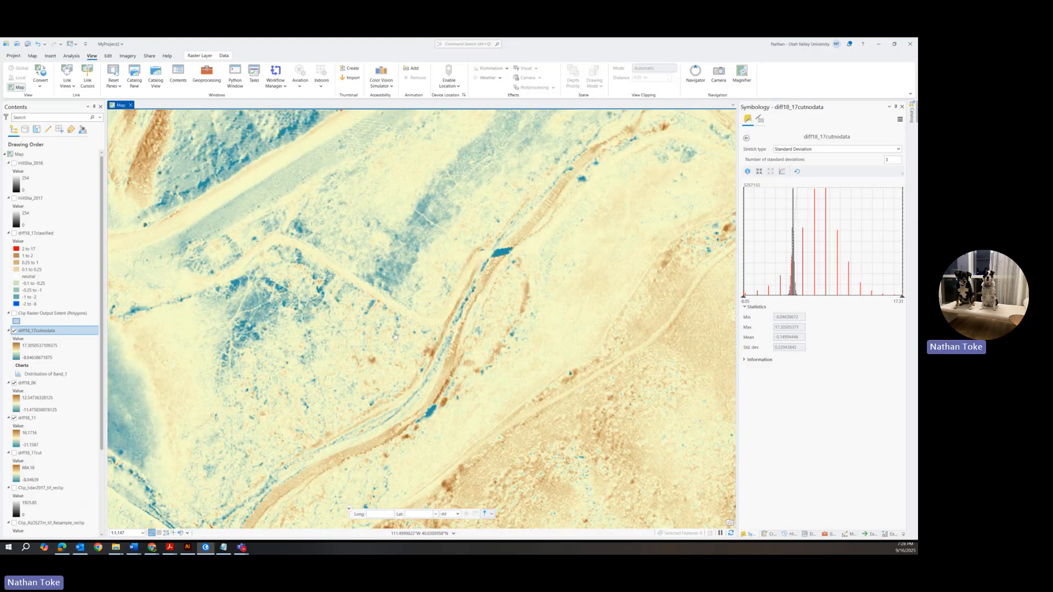
pyautogui.click(15, 199)
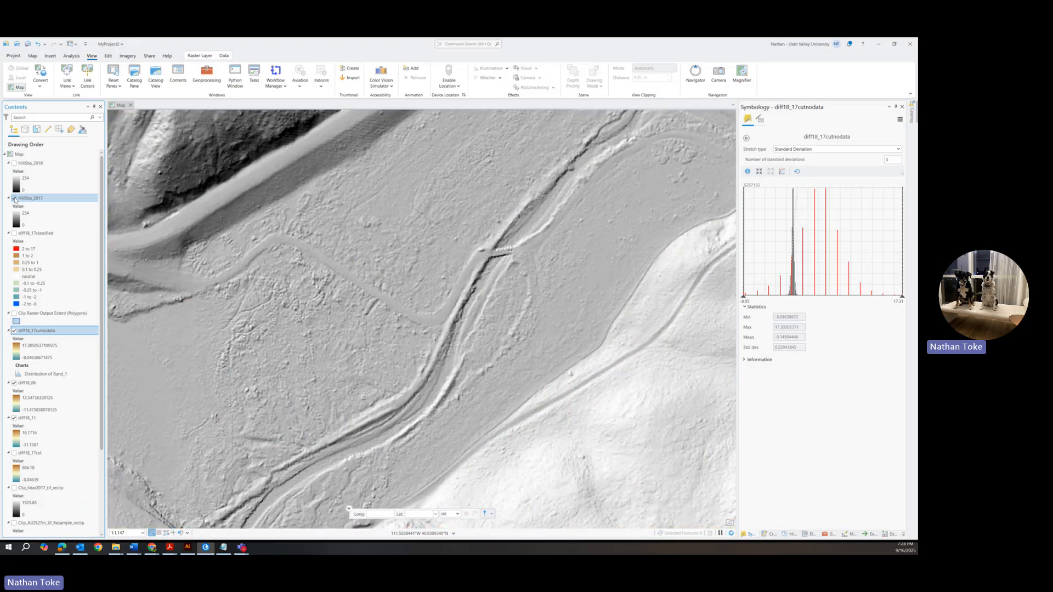
pyautogui.click(15, 198)
pyautogui.click(15, 198)
pyautogui.click(14, 198)
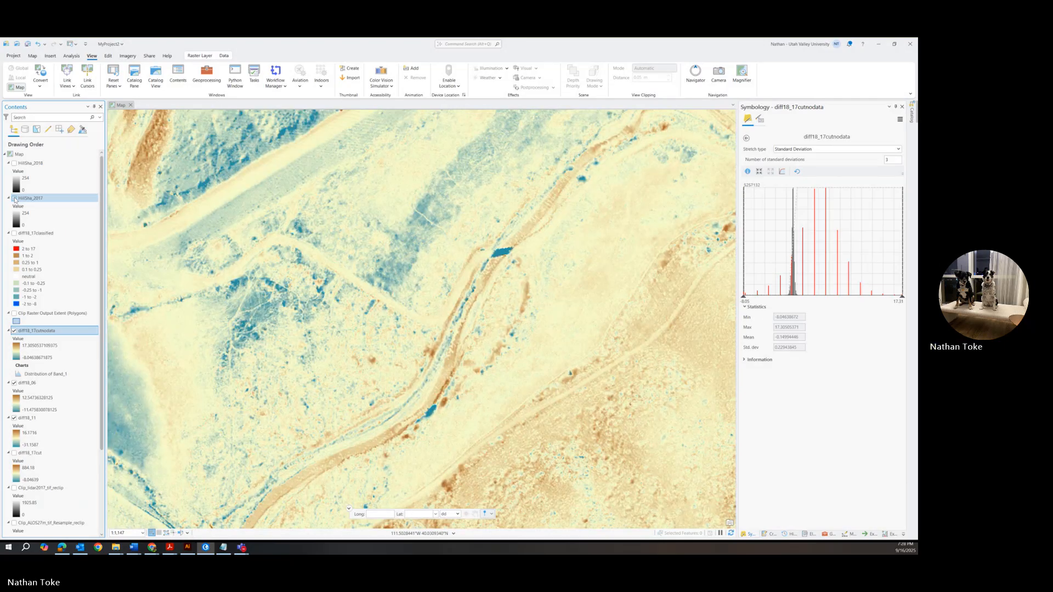
pyautogui.click(14, 198)
pyautogui.click(14, 198)
pyautogui.click(15, 199)
pyautogui.click(14, 199)
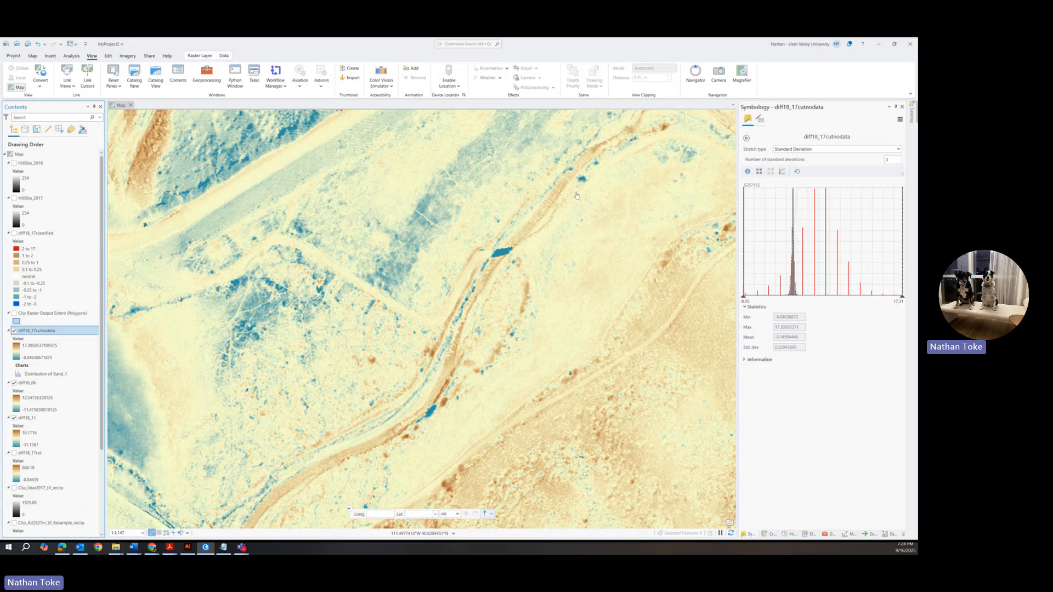
# Examine the elevation changes along the river bends and valley floor northeast of the river crossing in the difference raster
pyautogui.scroll(-2, 577, 195)
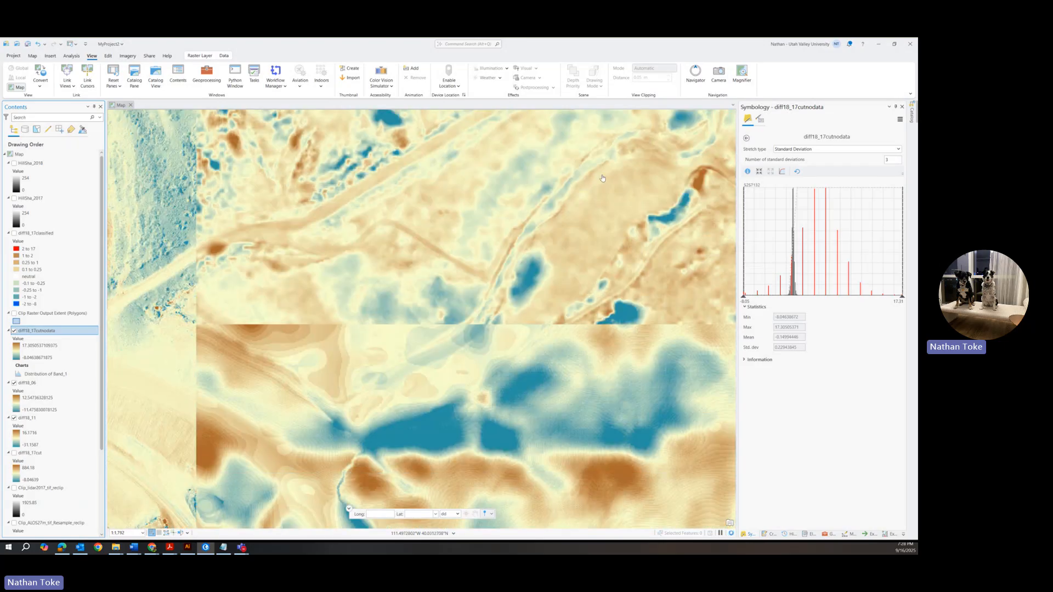
pyautogui.moveTo(686, 150); pyautogui.dragTo(505, 253)
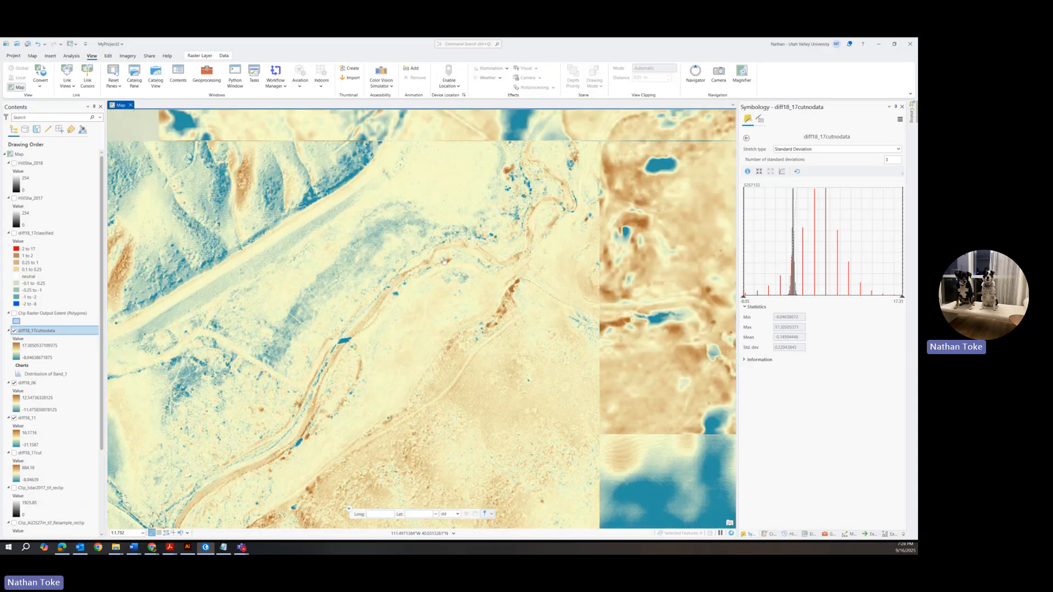
pyautogui.moveTo(573, 190); pyautogui.dragTo(559, 297)
pyautogui.scroll(3, 563, 313)
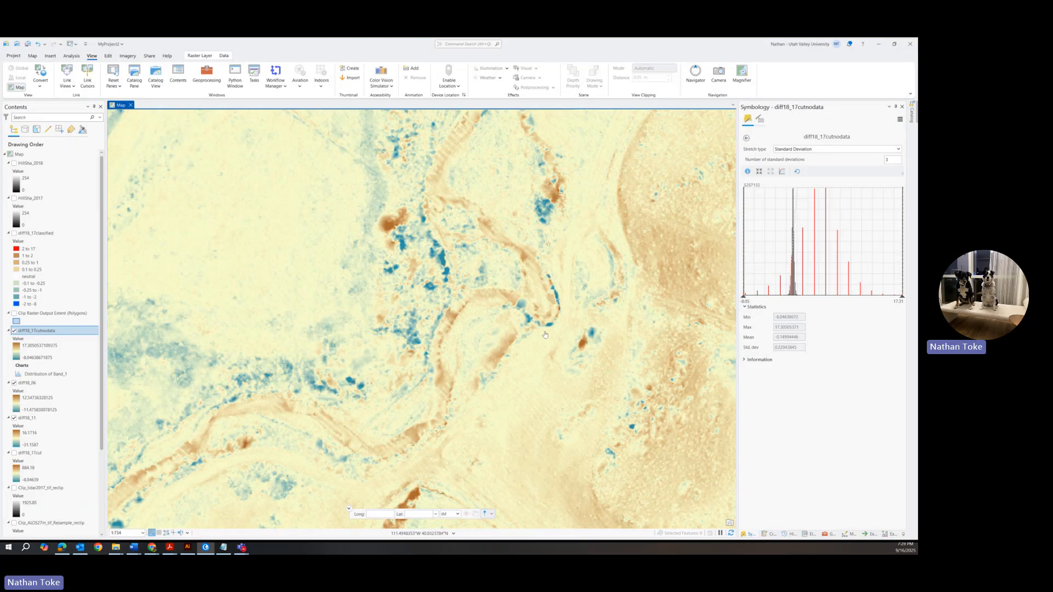
pyautogui.scroll(-3, 529, 338)
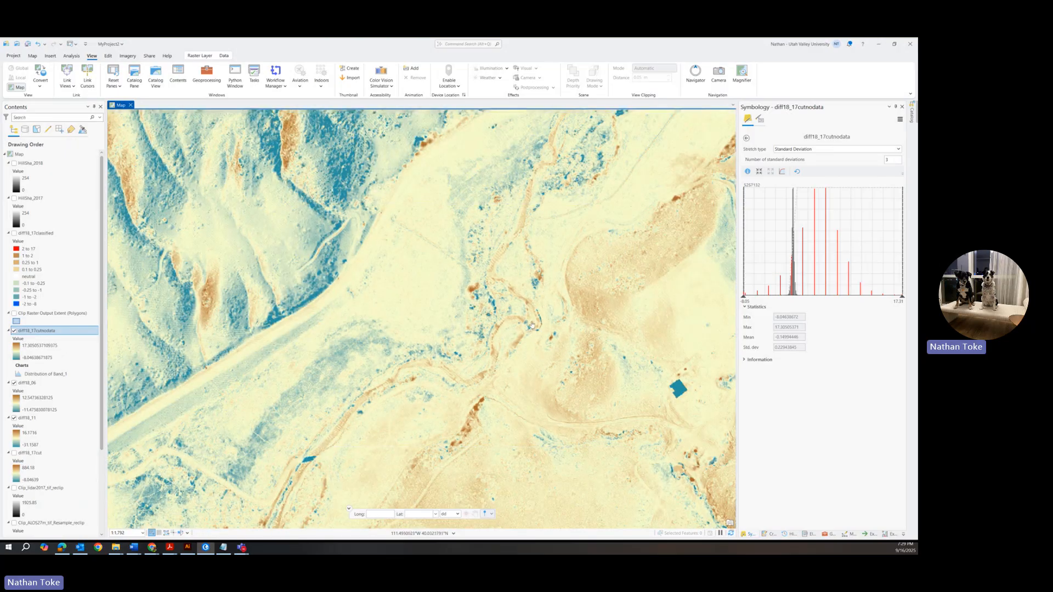
pyautogui.scroll(-2, 531, 327)
pyautogui.scroll(-3, 492, 343)
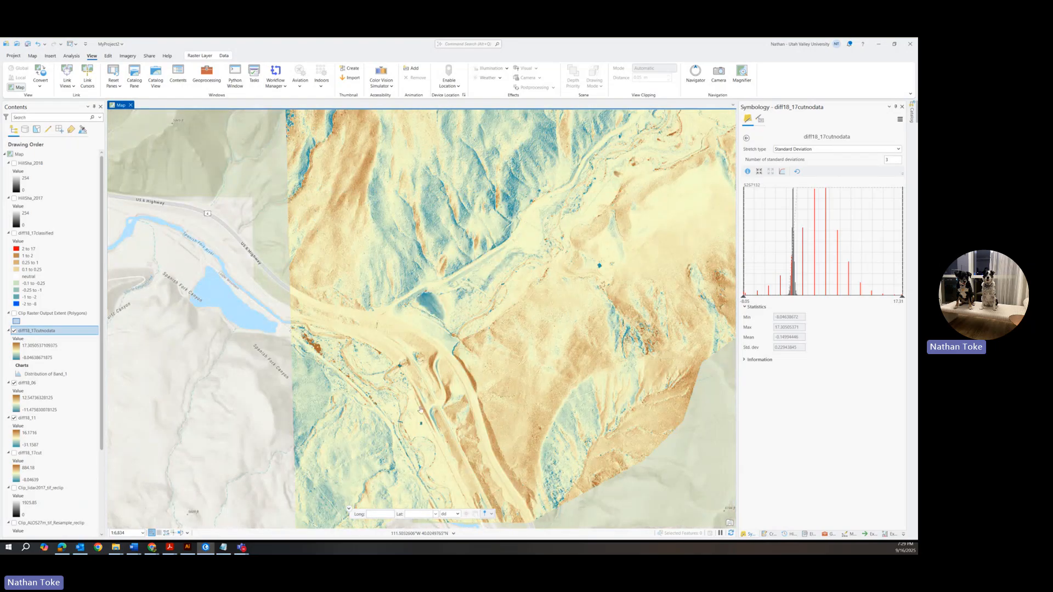
# Examine the difference raster's southern end, including the small blue patches by the river and the hillslope at its southwestern tip
pyautogui.moveTo(421, 408); pyautogui.dragTo(442, 252)
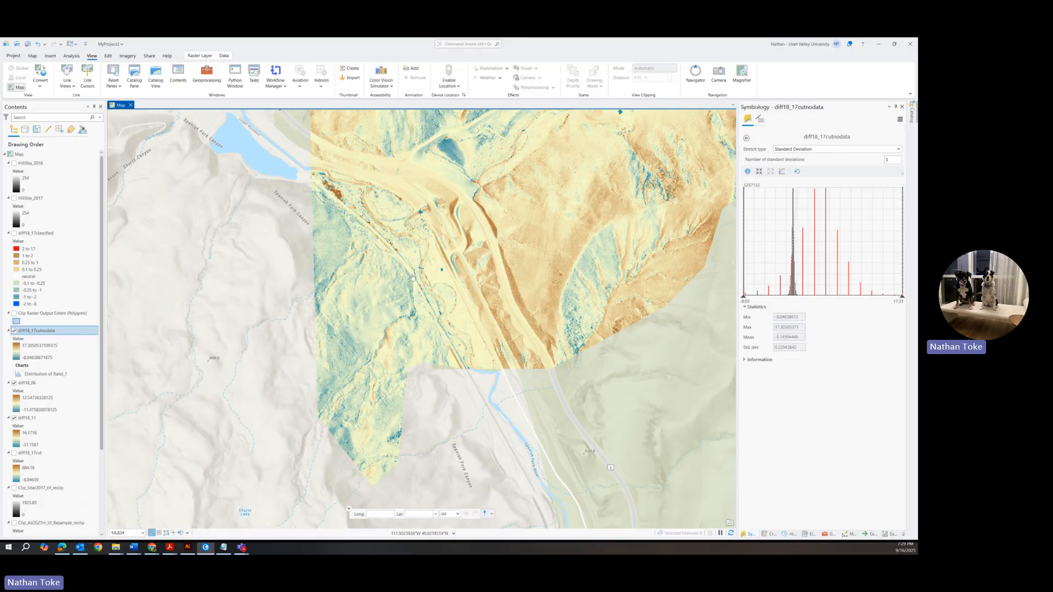
pyautogui.scroll(4, 430, 297)
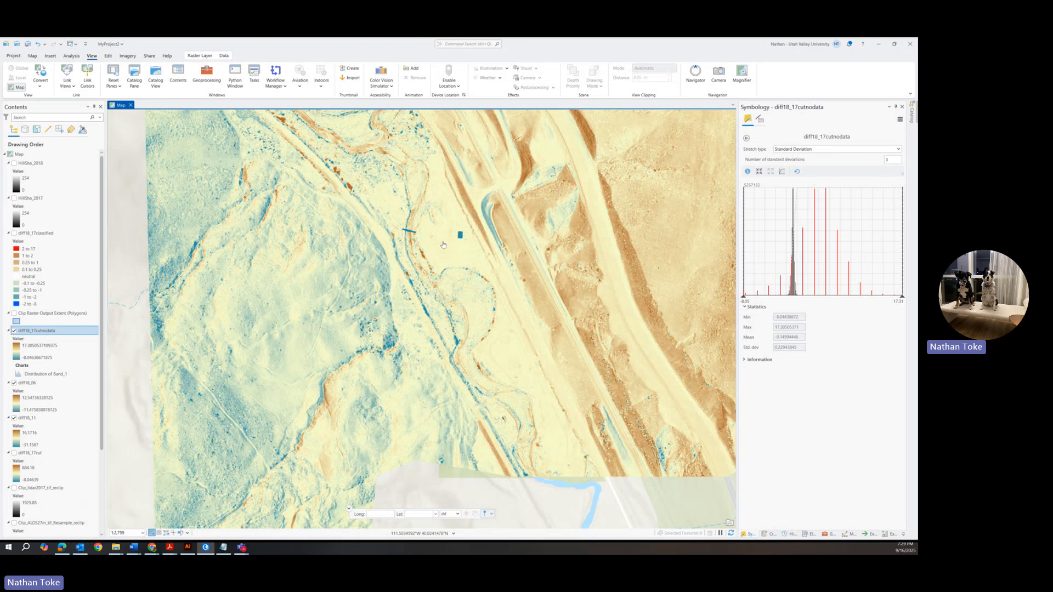
pyautogui.scroll(-4, 435, 250)
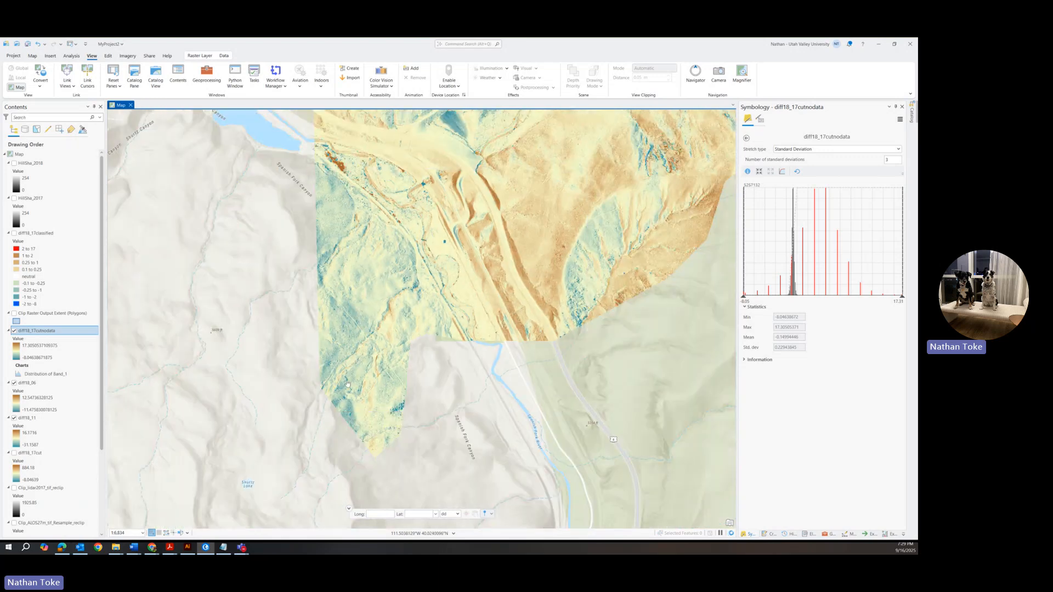
pyautogui.scroll(6, 526, 203)
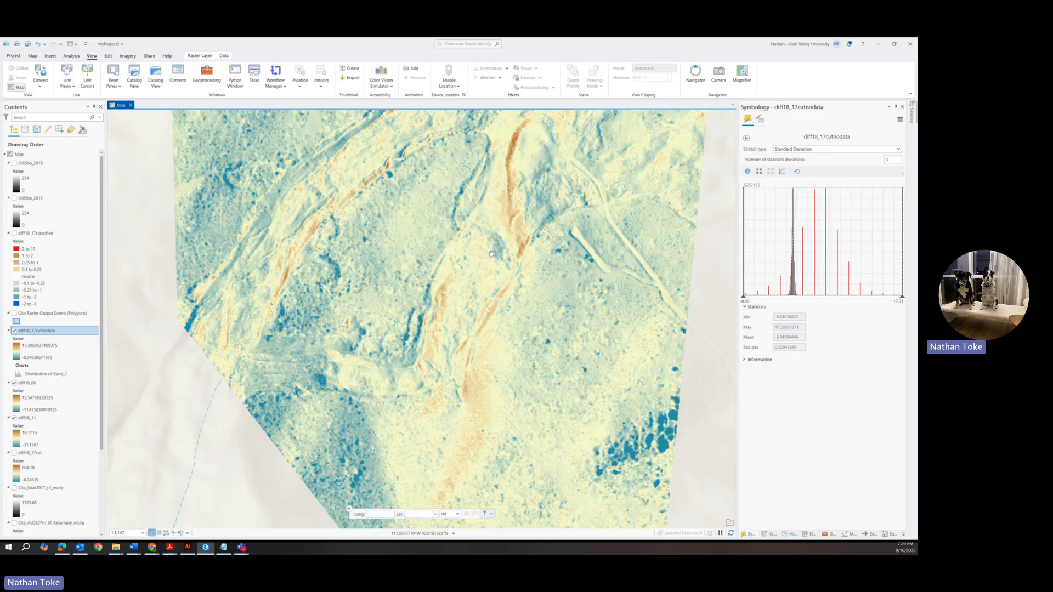
pyautogui.scroll(2, 491, 241)
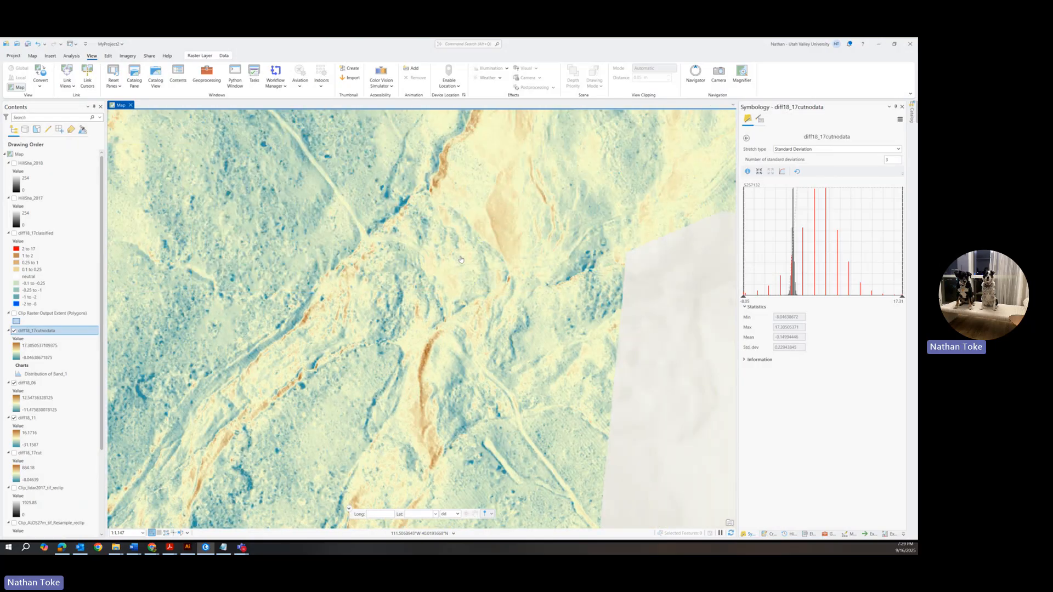
pyautogui.scroll(2, 395, 241)
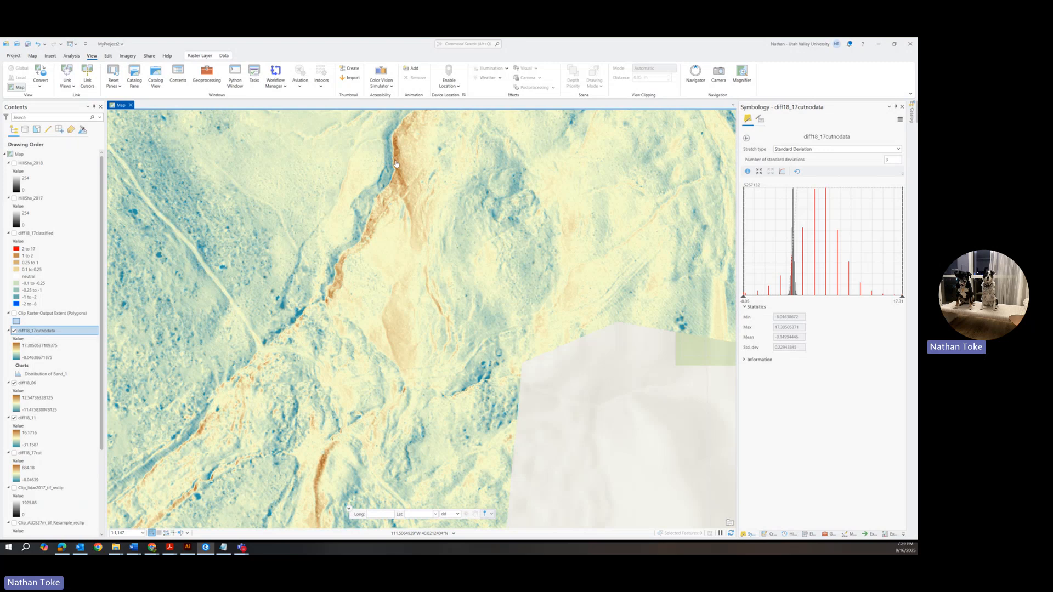
pyautogui.scroll(-5, 396, 163)
pyautogui.scroll(4, 518, 191)
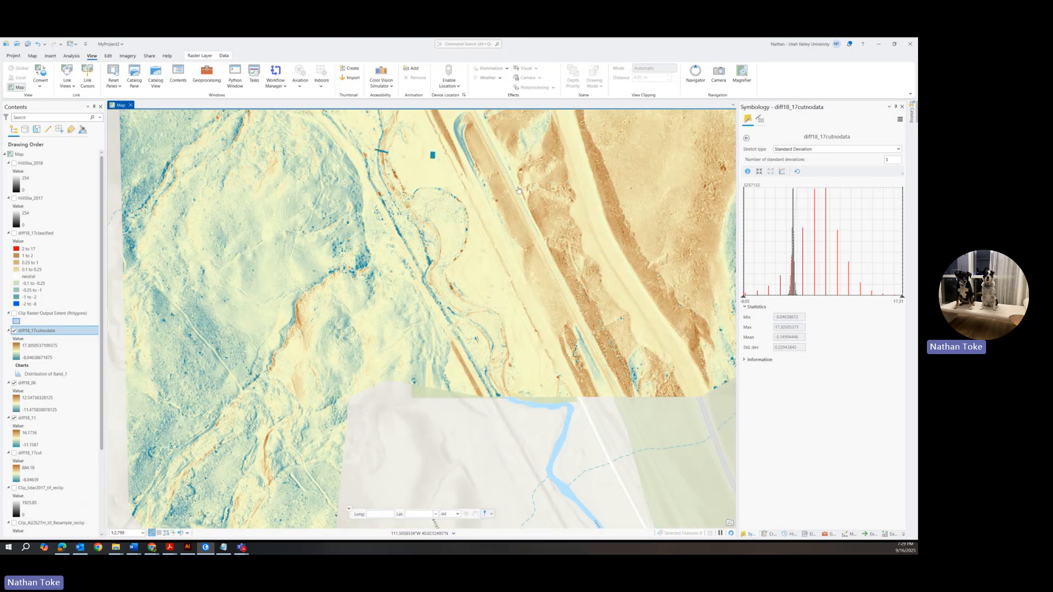
# Compare the difference raster with the 2018 hillshade at the curved blue strip beside the road by toggling the hillshade, leaving it hidden
pyautogui.moveTo(519, 191); pyautogui.dragTo(417, 355)
pyautogui.moveTo(409, 132); pyautogui.dragTo(421, 272)
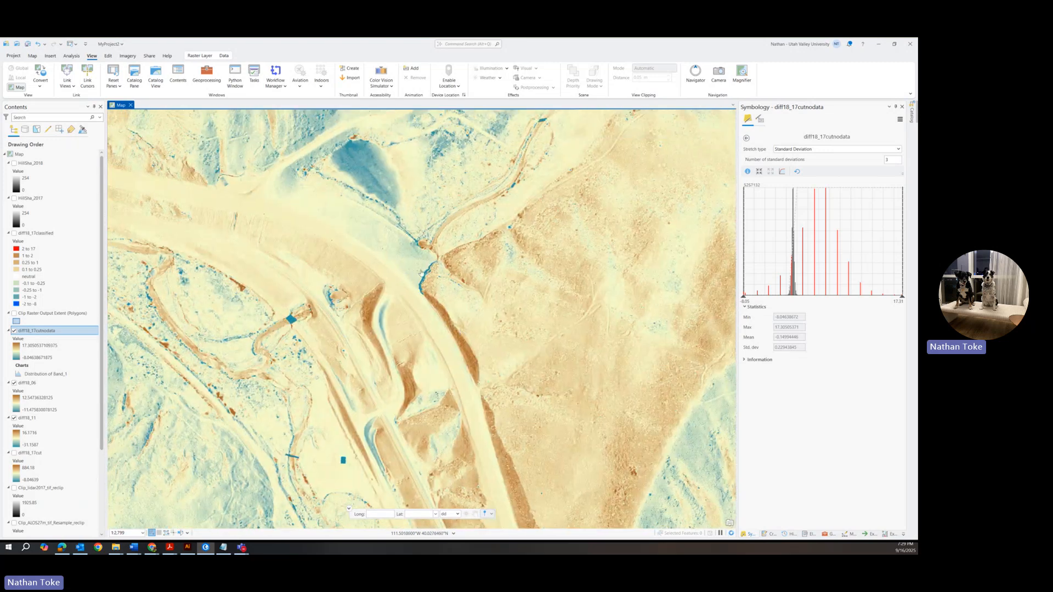
pyautogui.scroll(5, 421, 273)
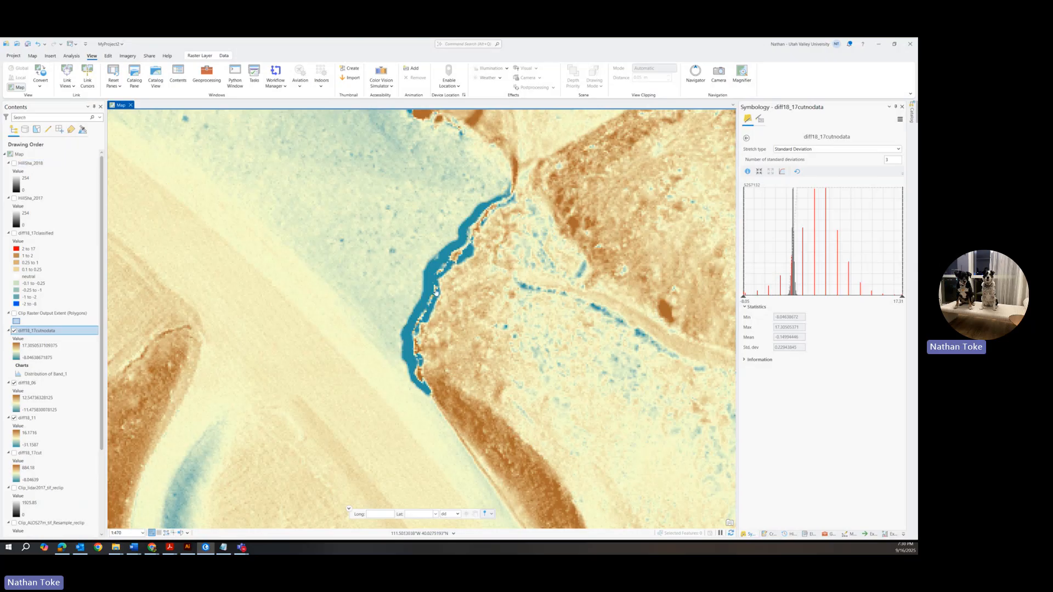
pyautogui.click(15, 163)
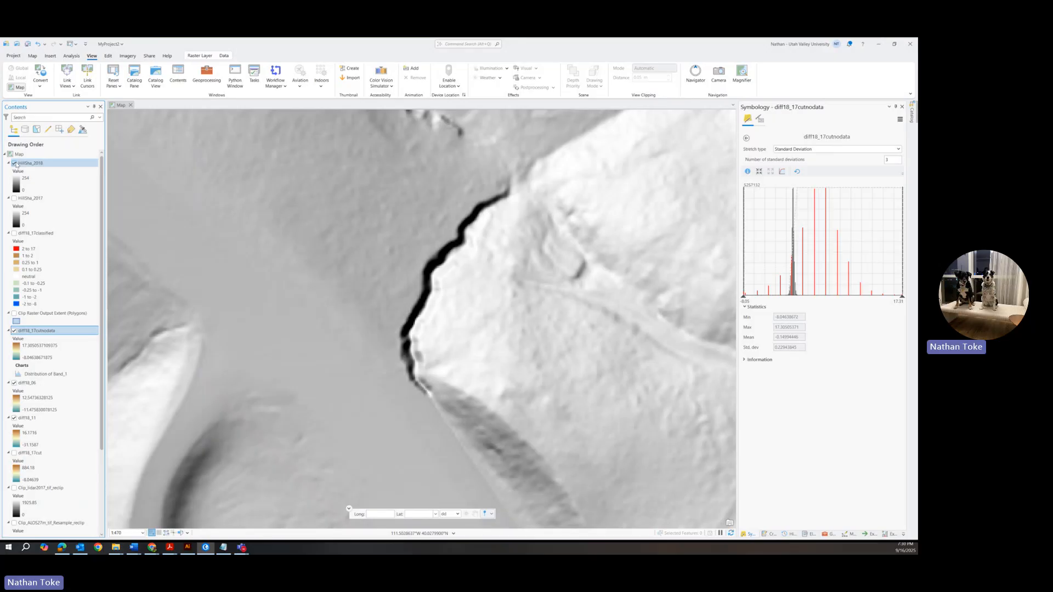
pyautogui.click(15, 163)
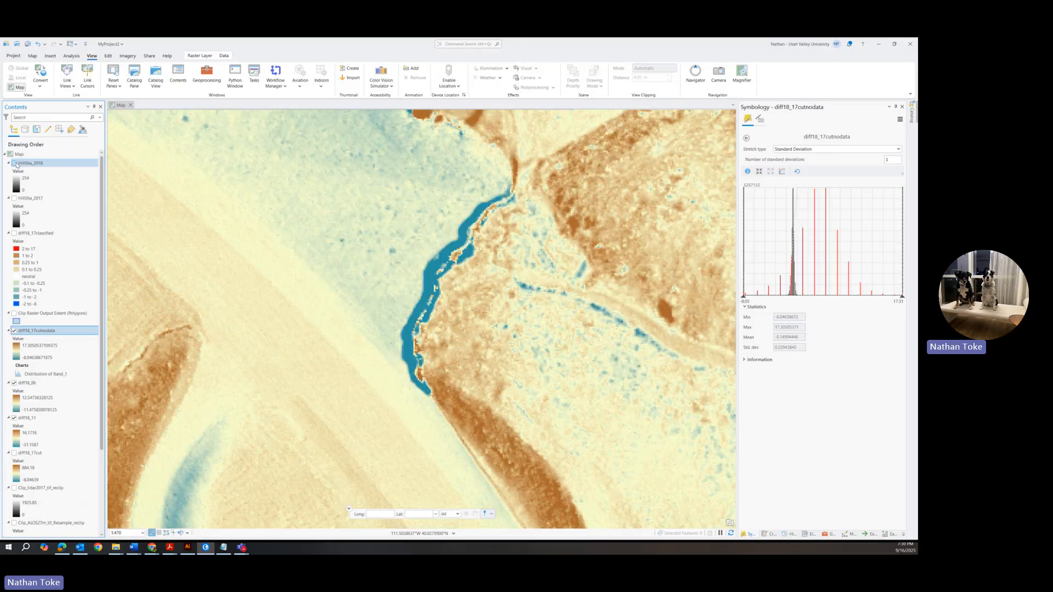
pyautogui.click(15, 163)
pyautogui.click(15, 164)
pyautogui.click(15, 164)
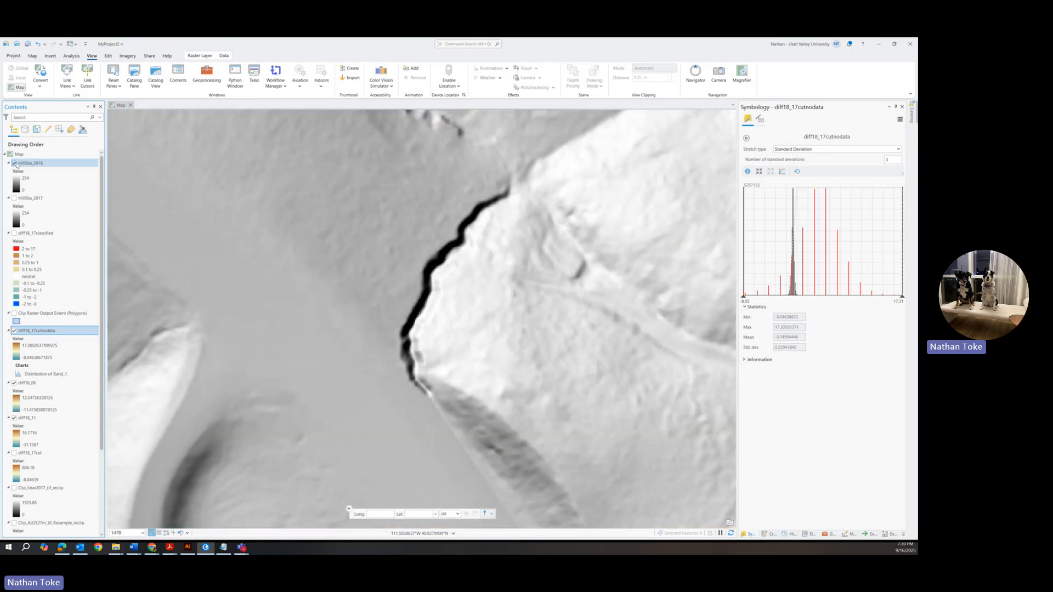
pyautogui.click(15, 164)
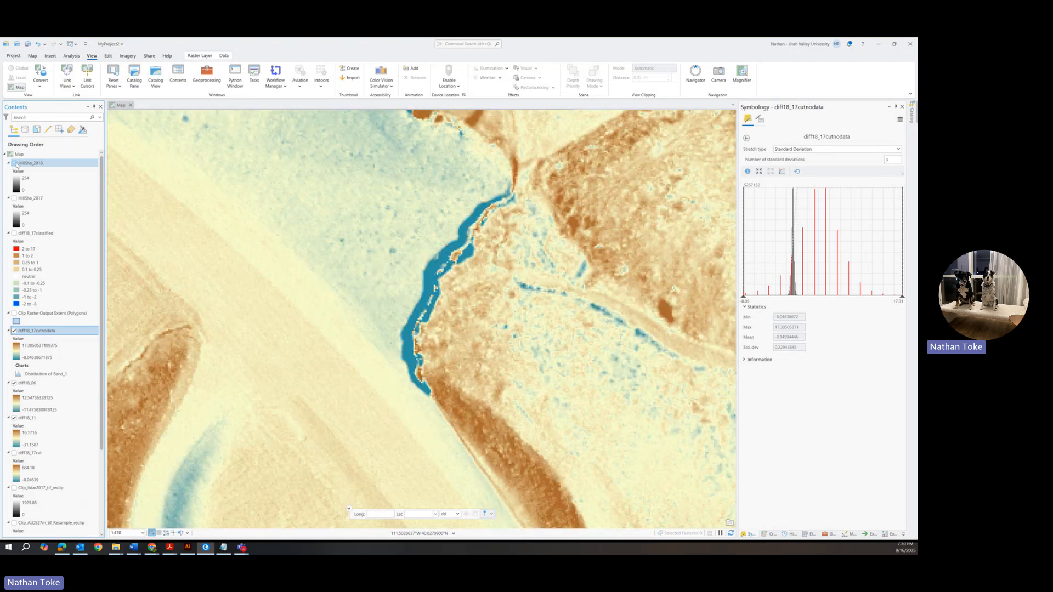
# Compare the 2018 and 2017 hillshades along the curved blue strip and the channel north of it by toggling them, finishing with both hidden
pyautogui.moveTo(489, 118); pyautogui.dragTo(492, 217)
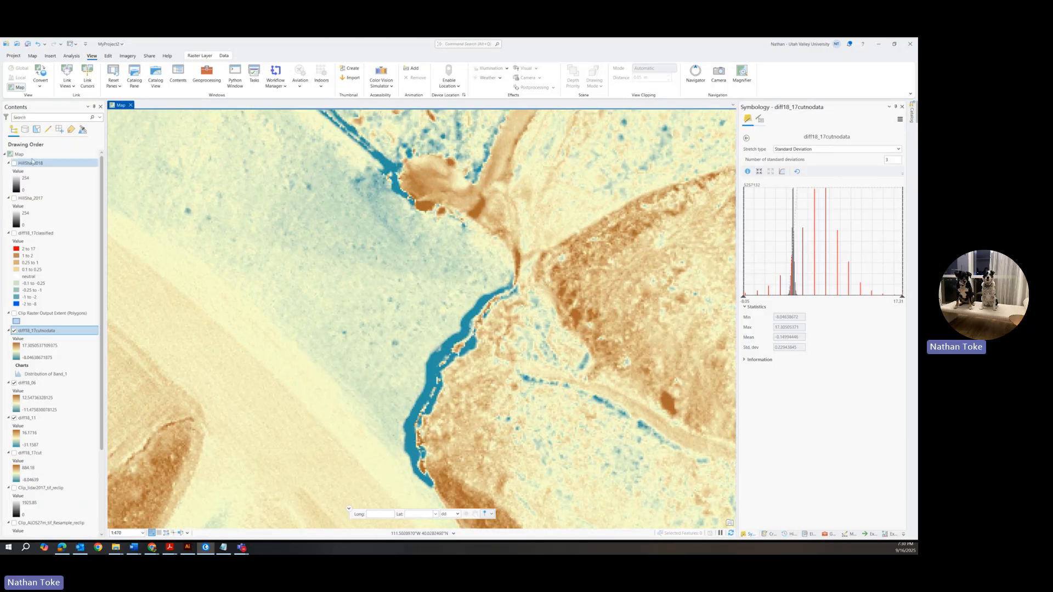
pyautogui.click(14, 163)
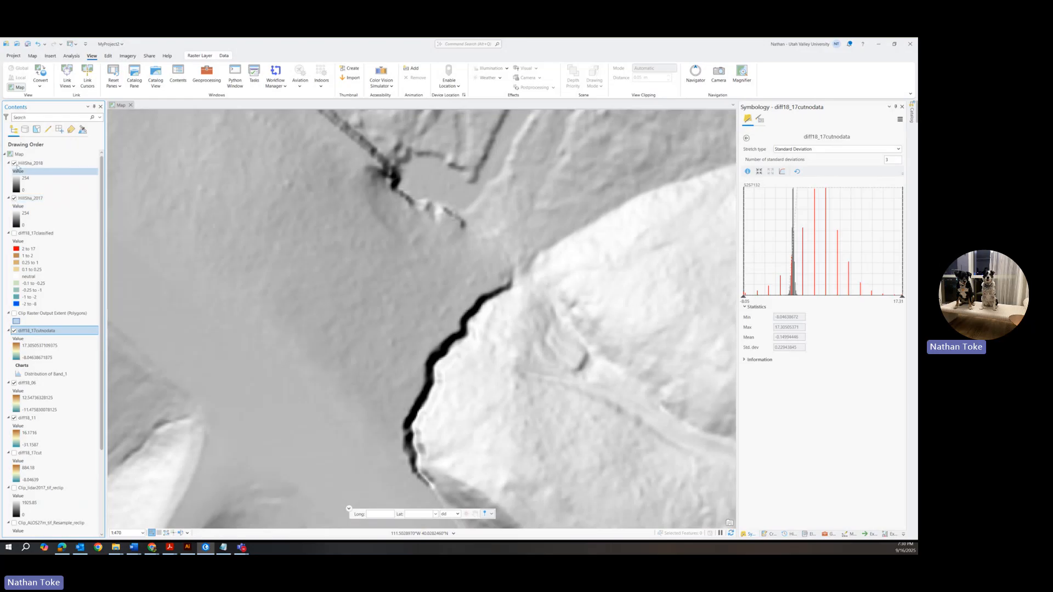
pyautogui.click(15, 164)
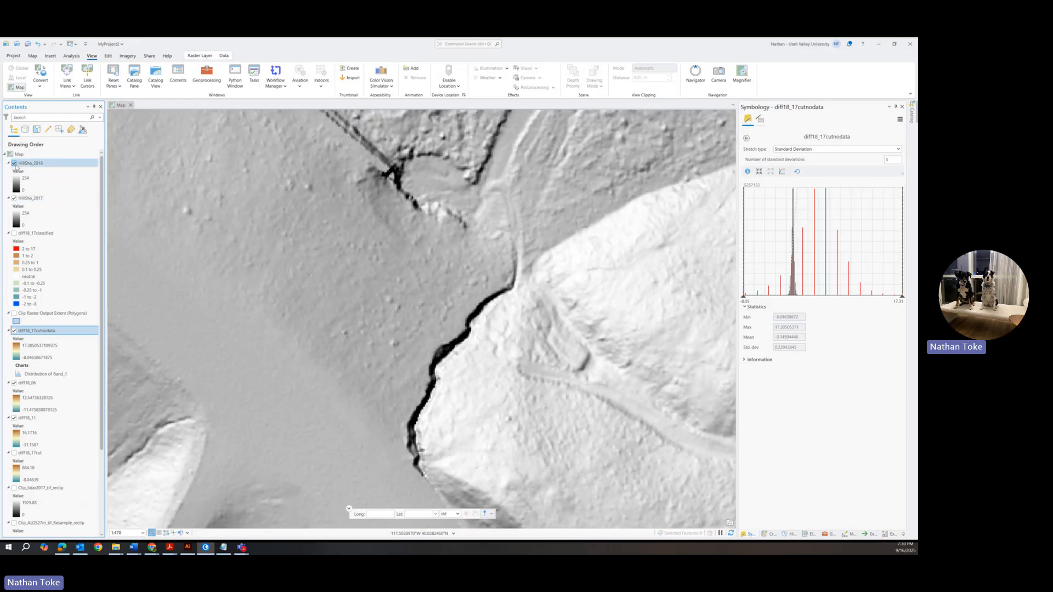
pyautogui.click(14, 164)
pyautogui.click(15, 164)
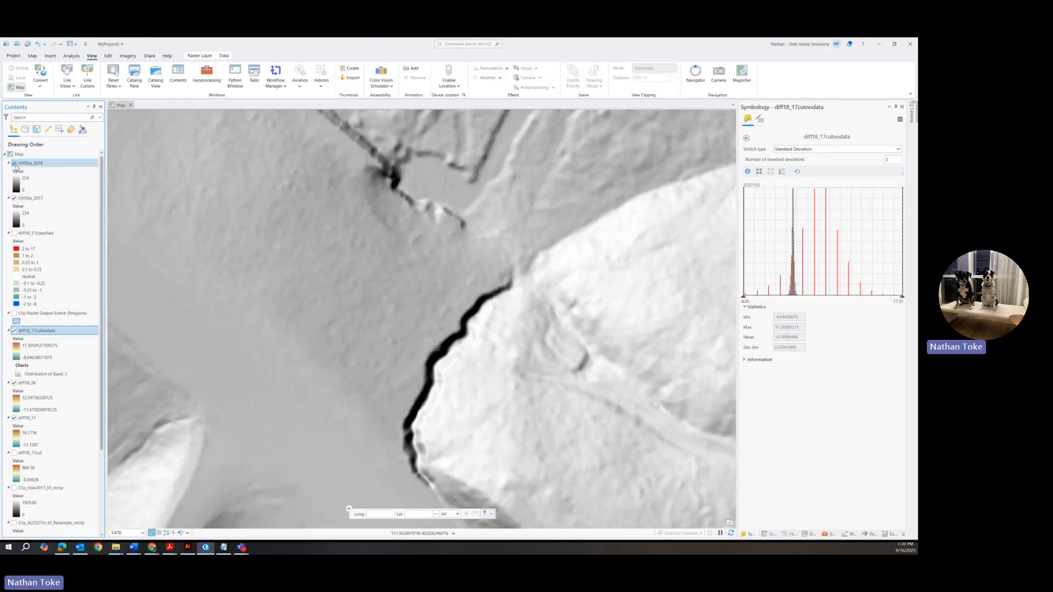
pyautogui.click(15, 164)
pyautogui.click(15, 164)
pyautogui.click(15, 164)
pyautogui.click(15, 164)
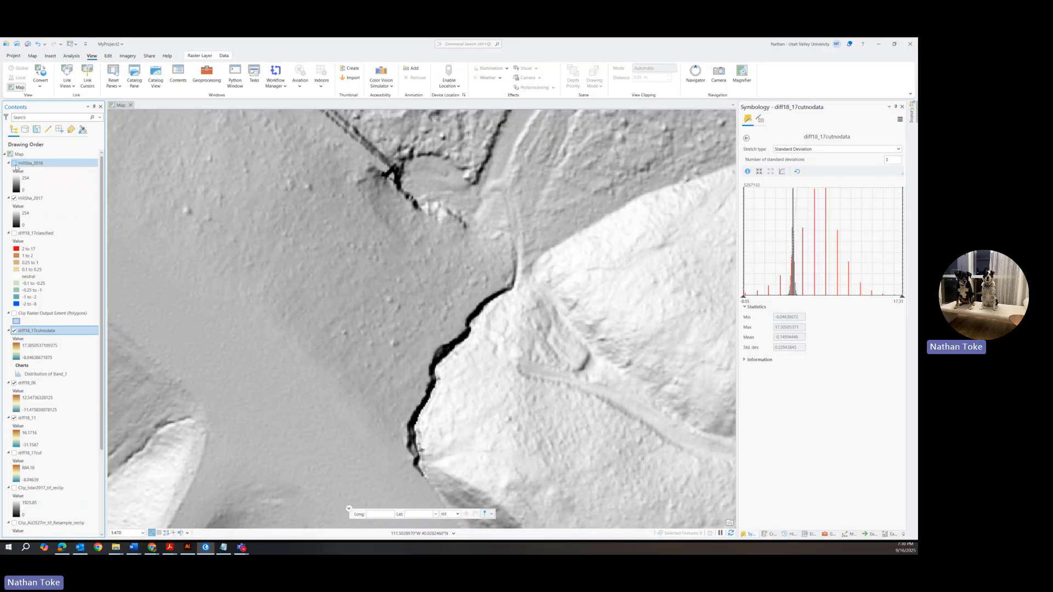
pyautogui.click(15, 164)
pyautogui.click(15, 164)
pyautogui.click(15, 164)
pyautogui.click(14, 164)
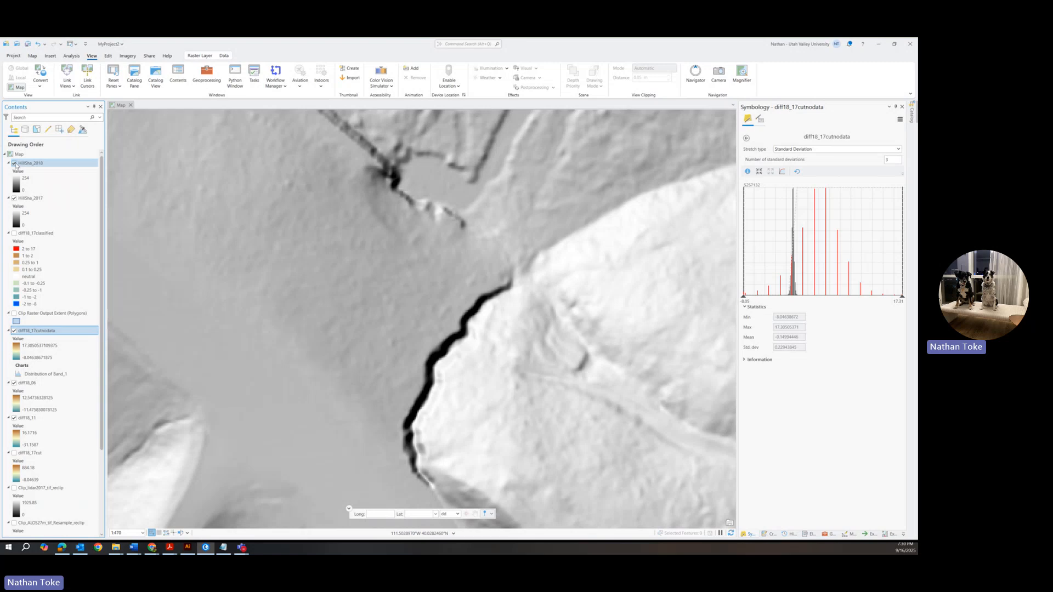
pyautogui.click(14, 163)
pyautogui.scroll(-6, 436, 319)
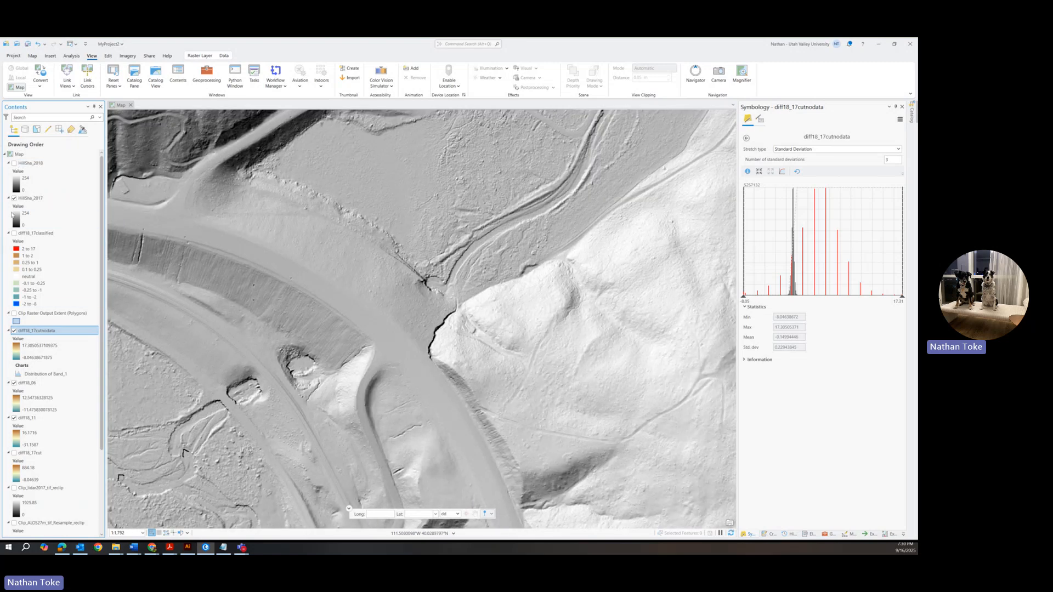
pyautogui.click(15, 198)
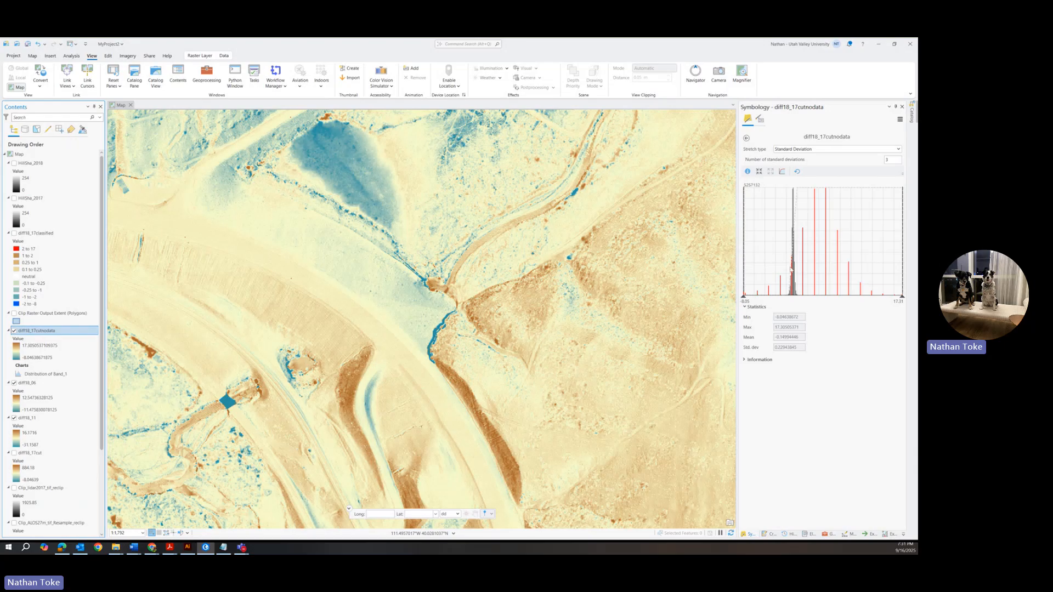
pyautogui.rightClick(30, 331)
pyautogui.moveTo(62, 167)
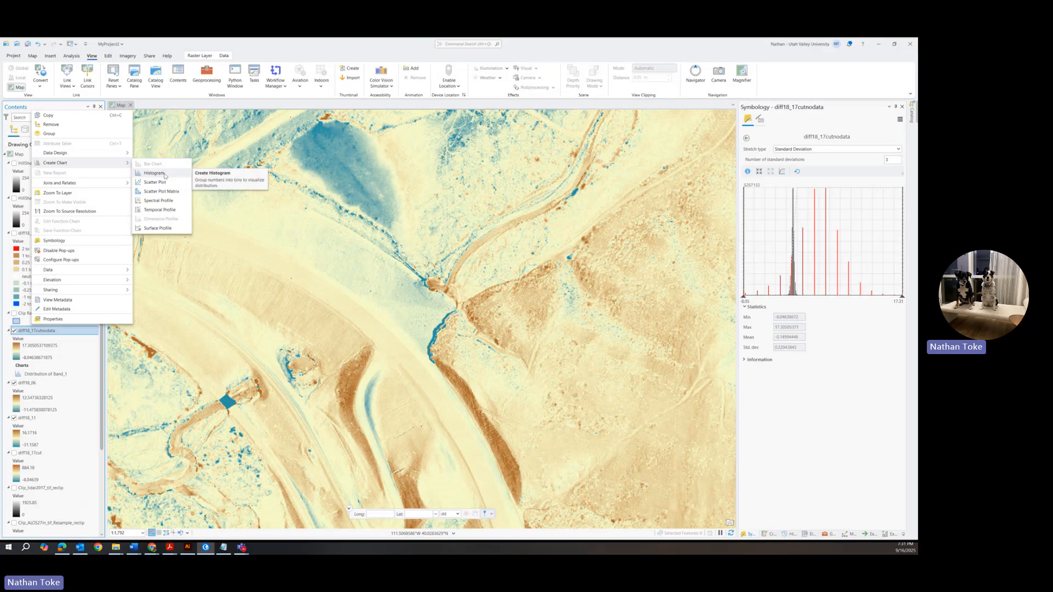
pyautogui.click(295, 357)
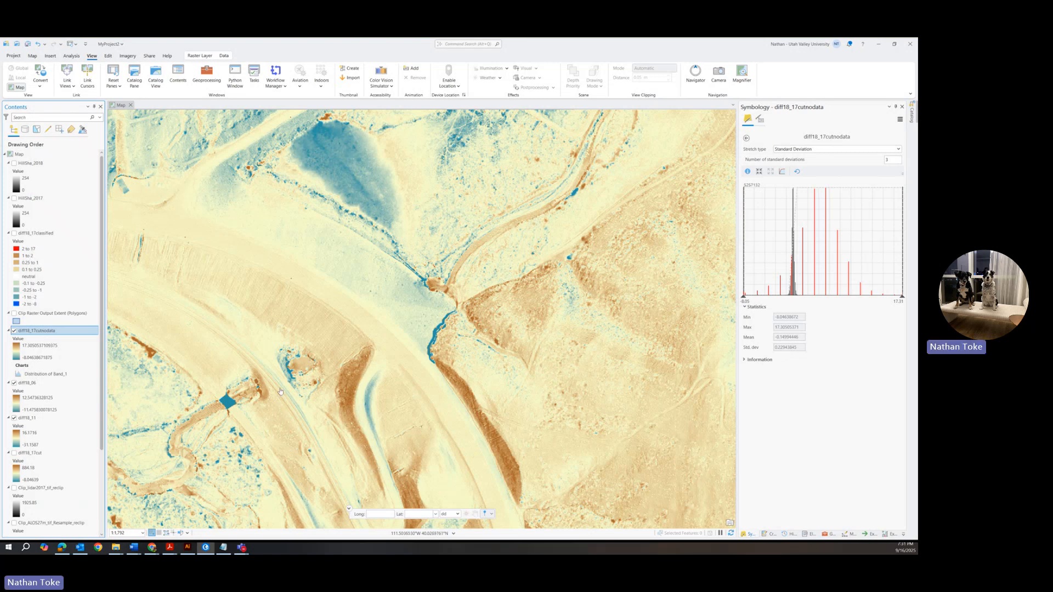
# Switch the diff18_17cutnodata stretch statistics to Custom, with a minimum of -2 and a maximum of 2
pyautogui.scroll(-3, 280, 391)
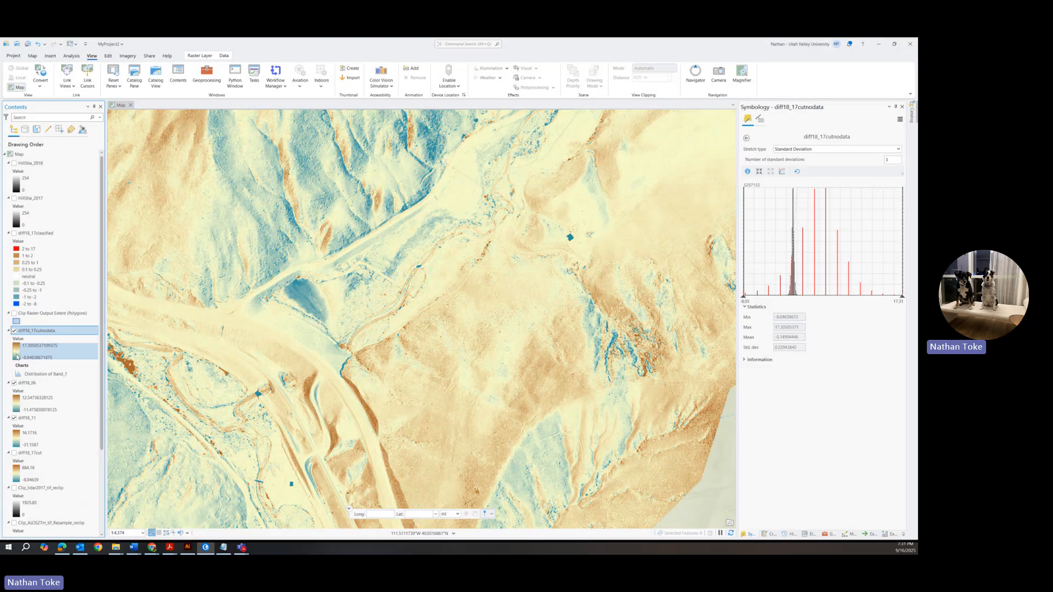
pyautogui.click(746, 137)
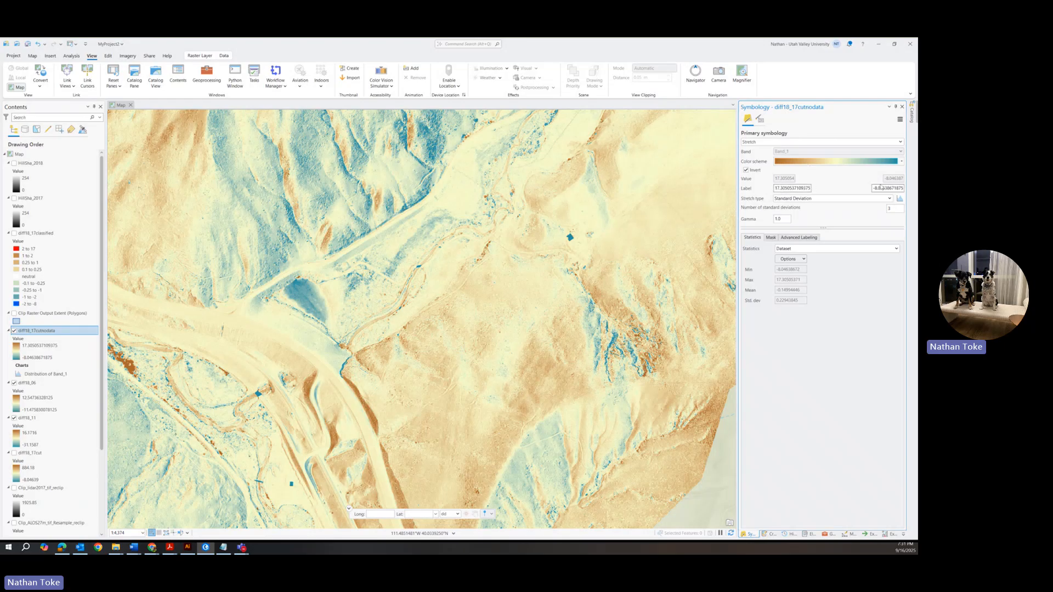
pyautogui.click(790, 250)
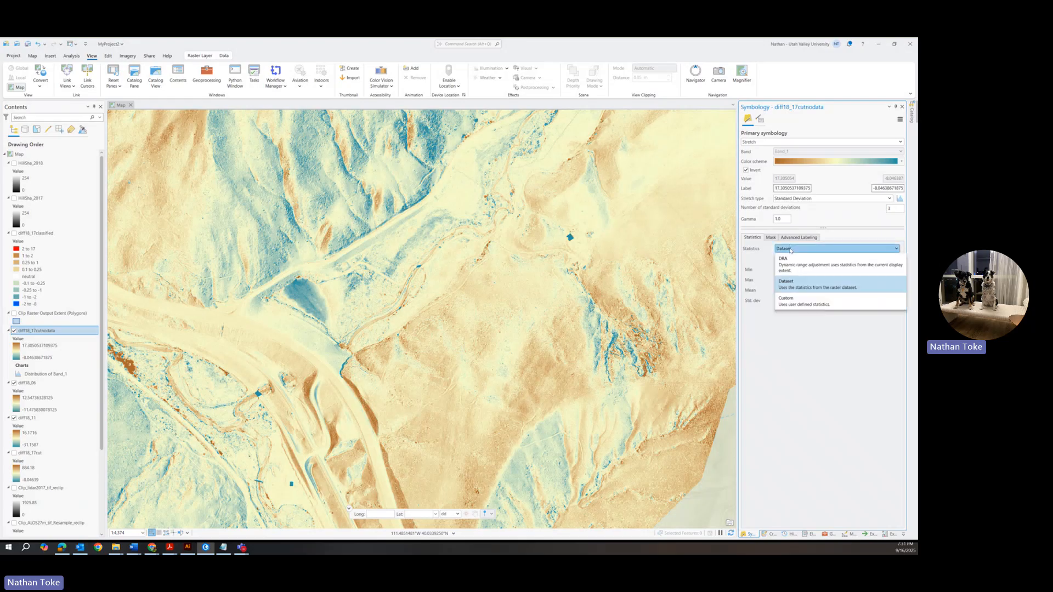
pyautogui.click(791, 302)
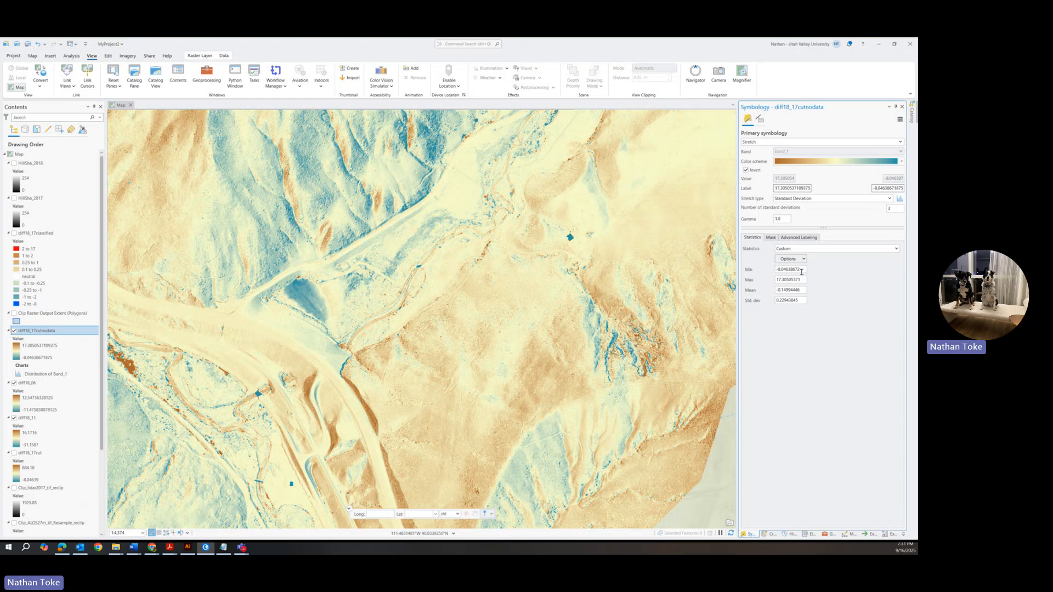
pyautogui.moveTo(802, 270); pyautogui.dragTo(777, 270)
pyautogui.write('2')
pyautogui.press('Tab')
pyautogui.moveTo(802, 280); pyautogui.dragTo(776, 280)
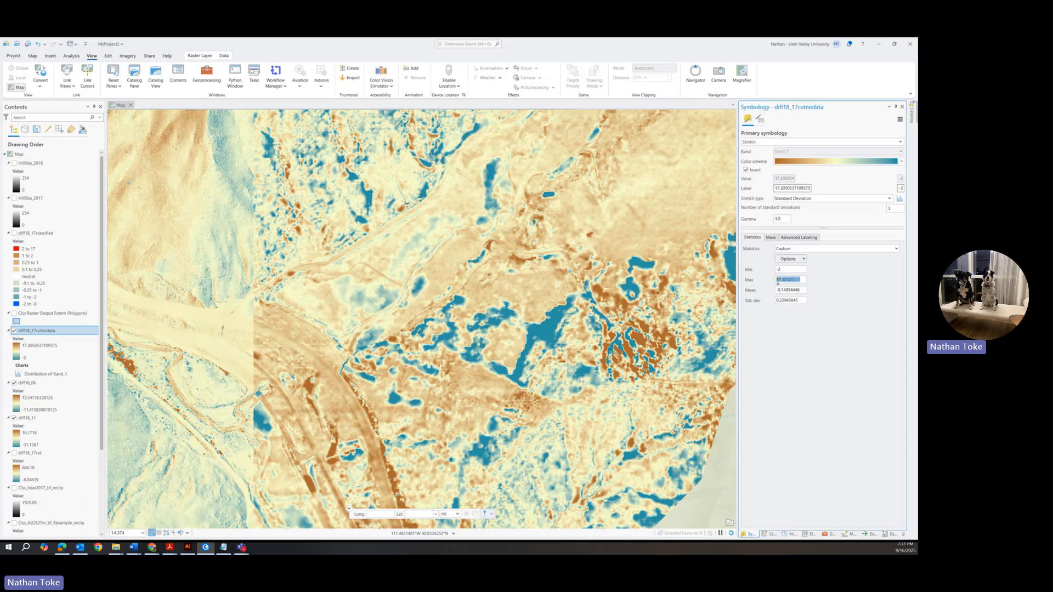
pyautogui.write('2')
pyautogui.press('Tab')
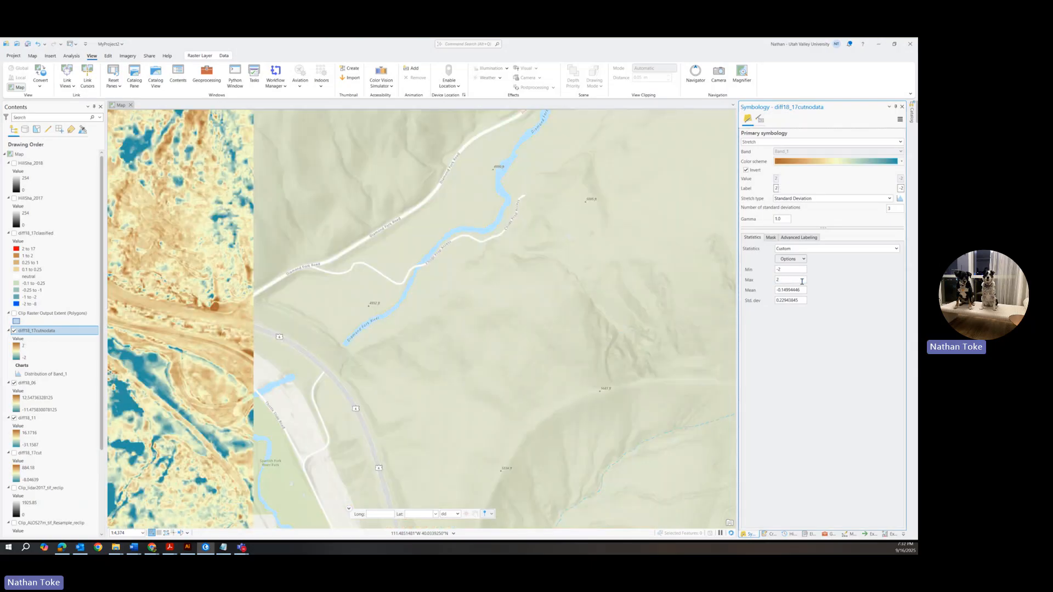
pyautogui.scroll(-5, 491, 247)
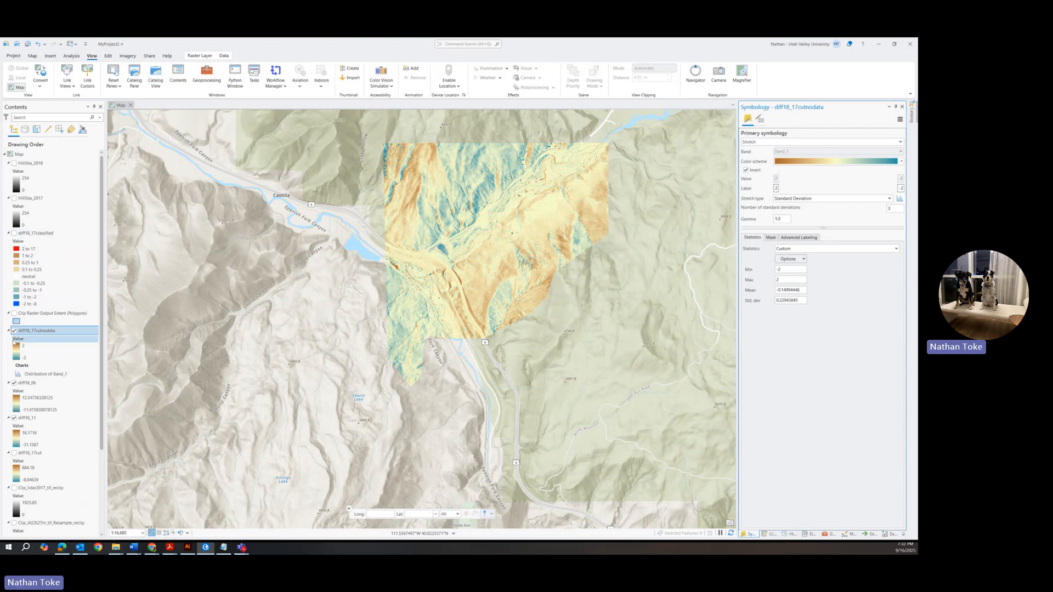
# Turn on the diff18_17classified layer and inspect the neutral class in its symbology
pyautogui.rightClick(28, 332)
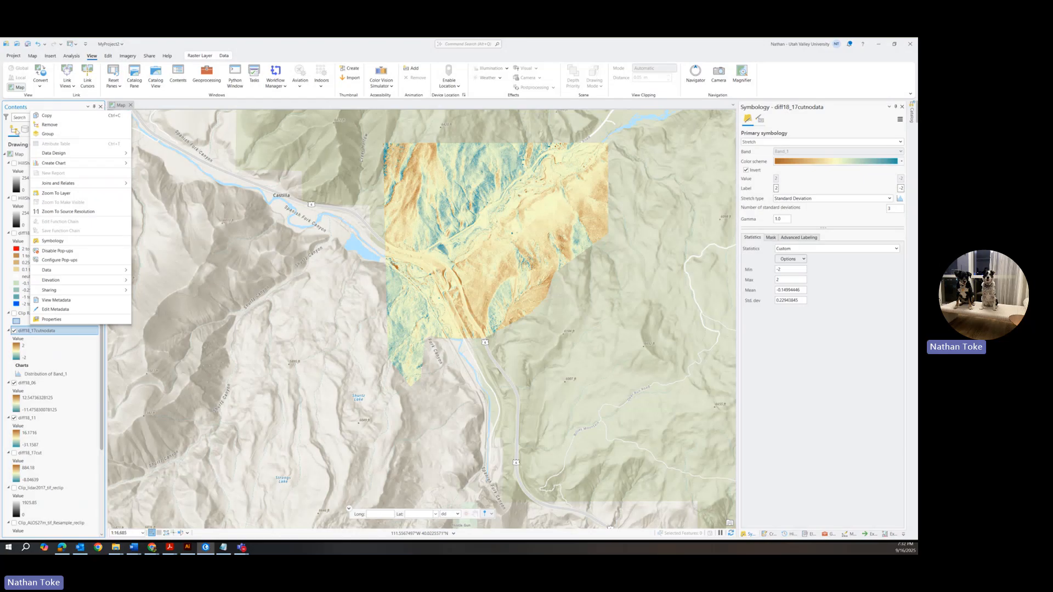
pyautogui.press('Escape')
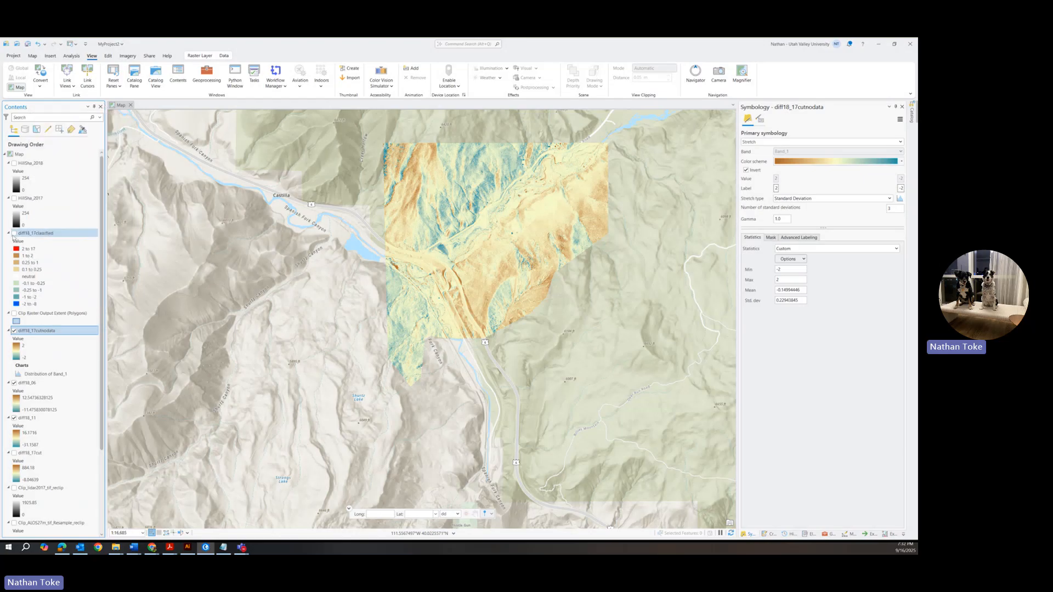
pyautogui.click(14, 234)
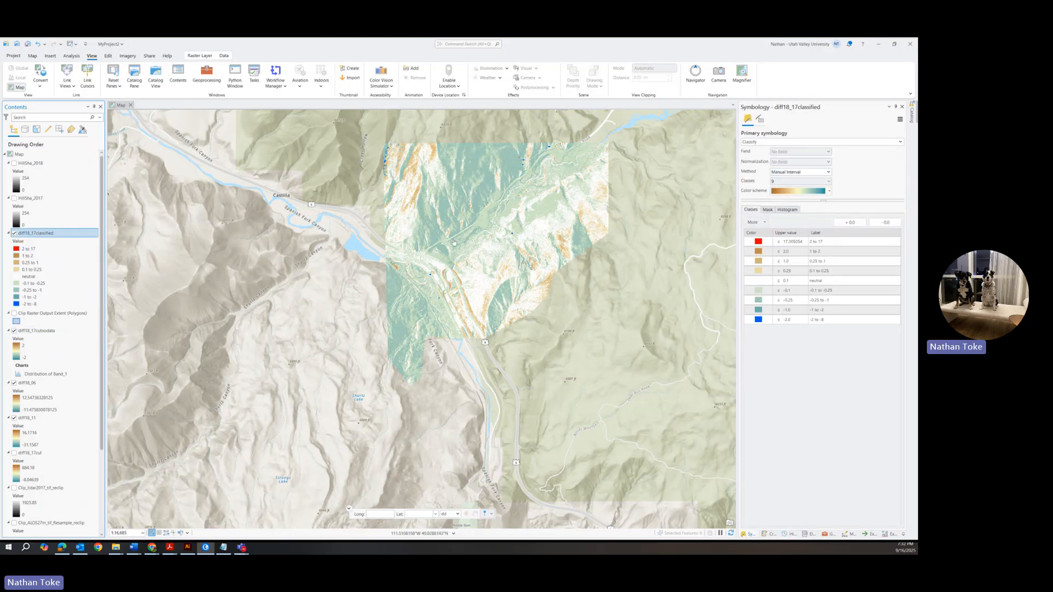
pyautogui.scroll(3, 516, 229)
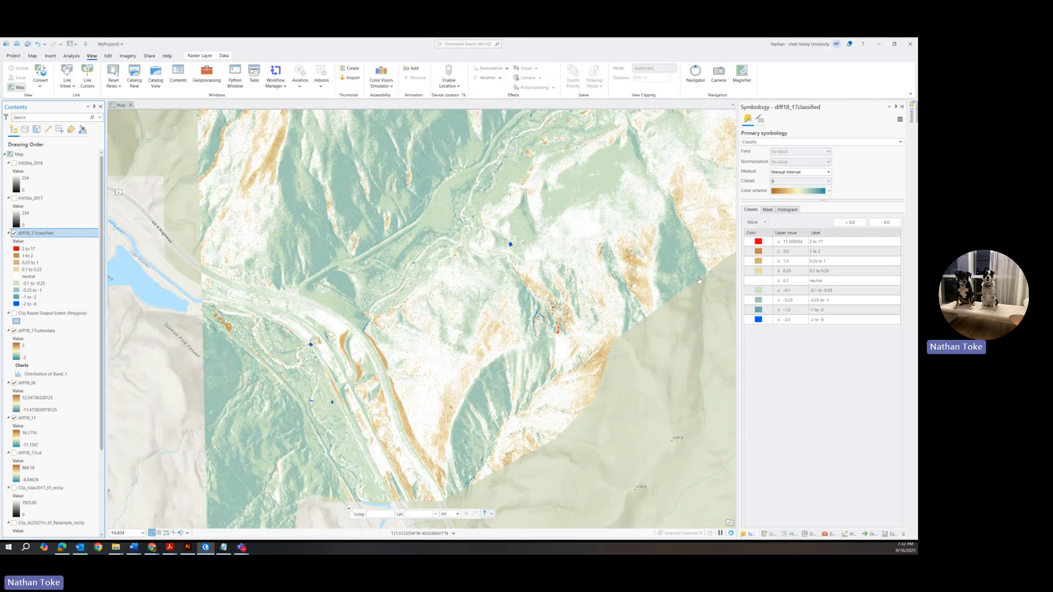
pyautogui.click(778, 282)
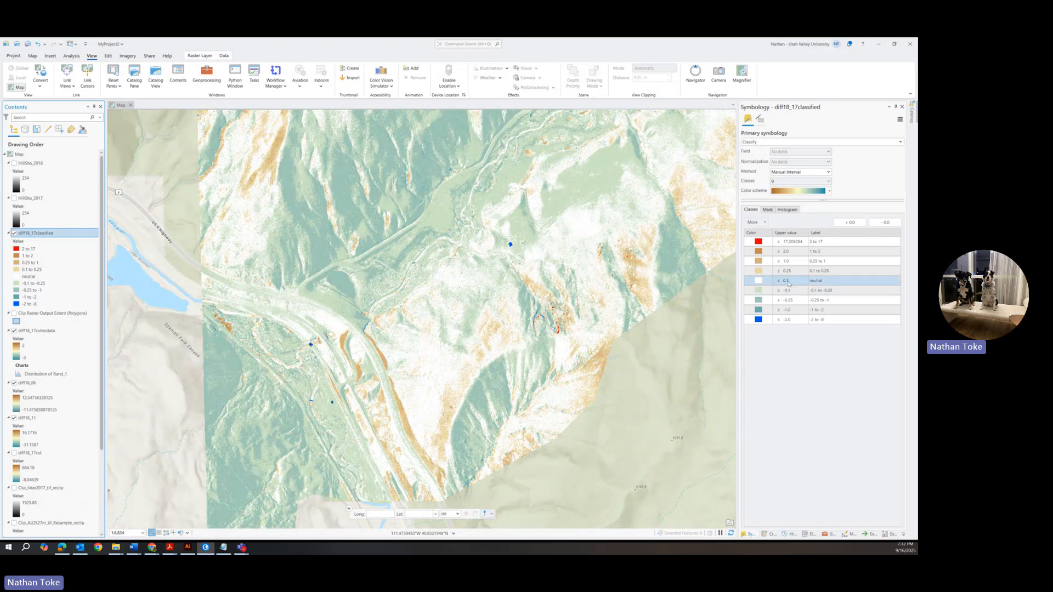
pyautogui.press('Up')
pyautogui.press('Down')
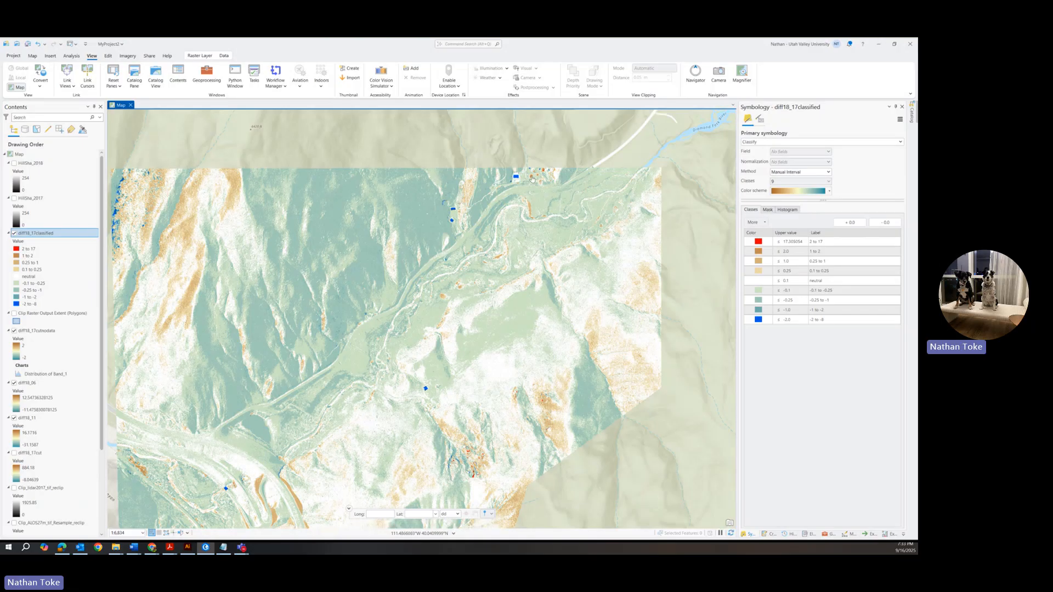
# Examine the classified difference raster from the blue patches near its northern edge, down the river valley, to its southern end
pyautogui.scroll(4, 531, 181)
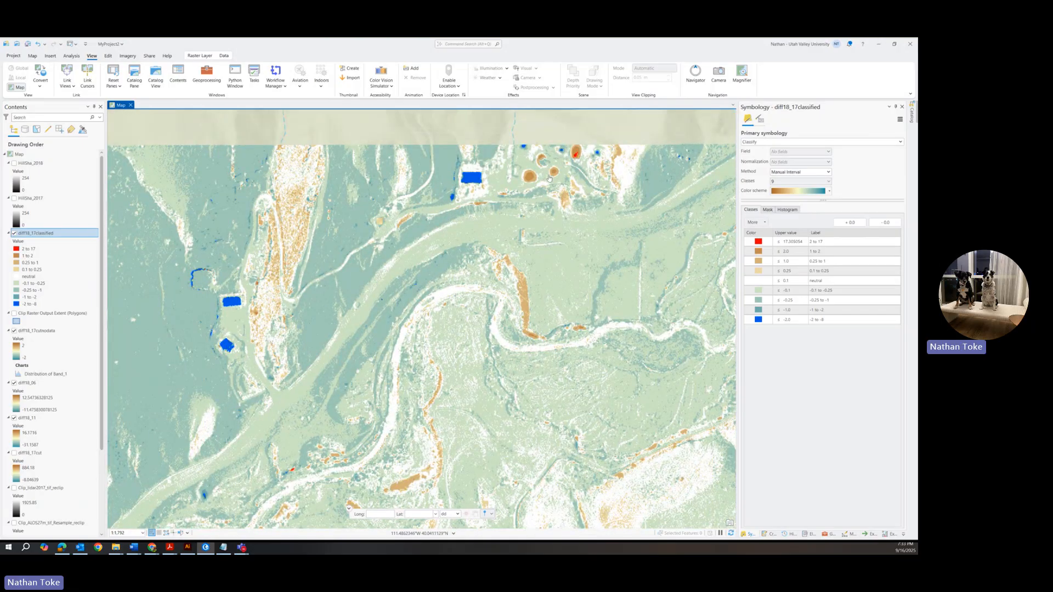
pyautogui.scroll(-1, 549, 178)
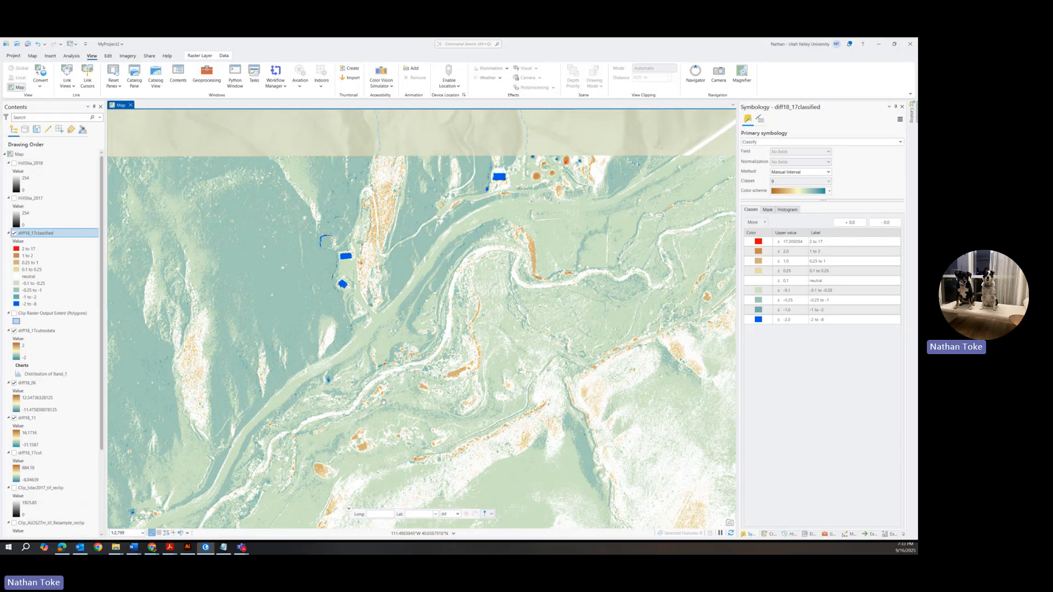
pyautogui.moveTo(383, 402); pyautogui.dragTo(526, 304)
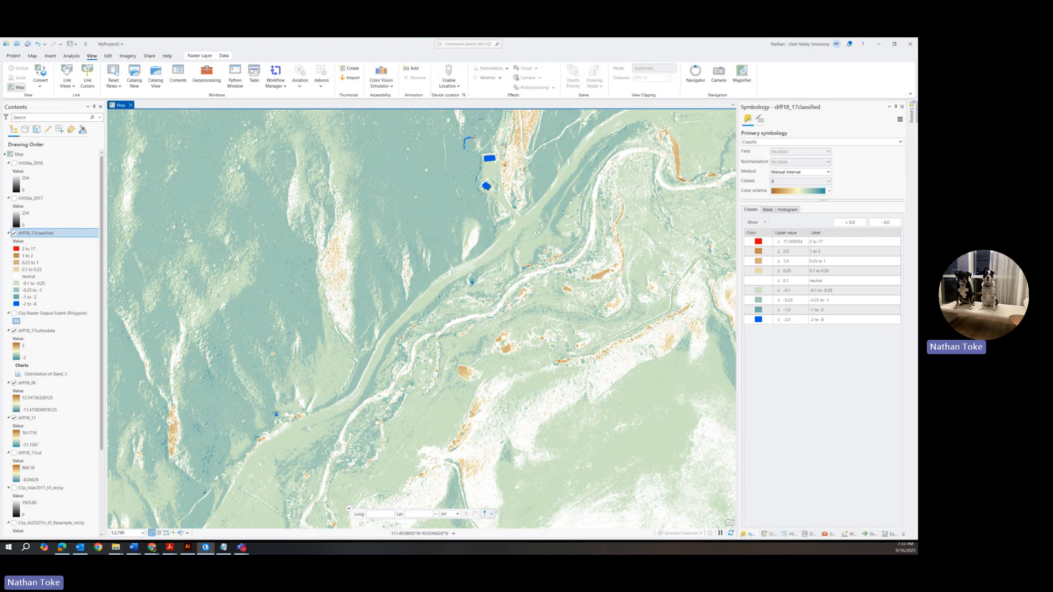
pyautogui.moveTo(376, 424); pyautogui.dragTo(452, 314)
pyautogui.moveTo(355, 444); pyautogui.dragTo(486, 226)
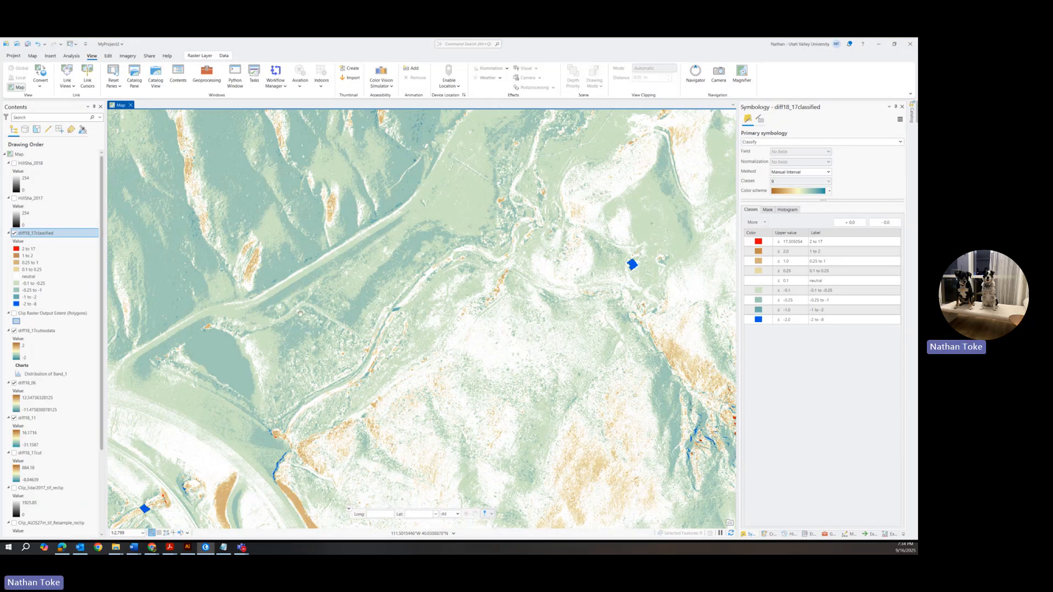
pyautogui.moveTo(300, 314); pyautogui.dragTo(509, 140)
pyautogui.moveTo(365, 373); pyautogui.dragTo(461, 149)
pyautogui.moveTo(361, 422); pyautogui.dragTo(446, 197)
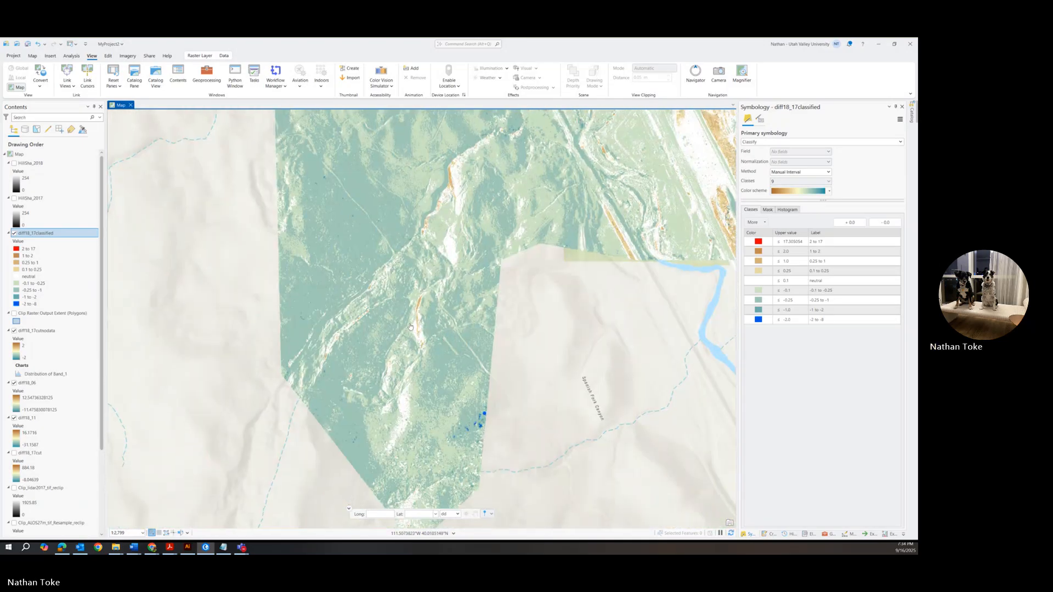
# Compare the narrow orange strips on the southwestern hillslope with the 2017 hillshade by toggling the hillshade, leaving it hidden
pyautogui.scroll(5, 411, 327)
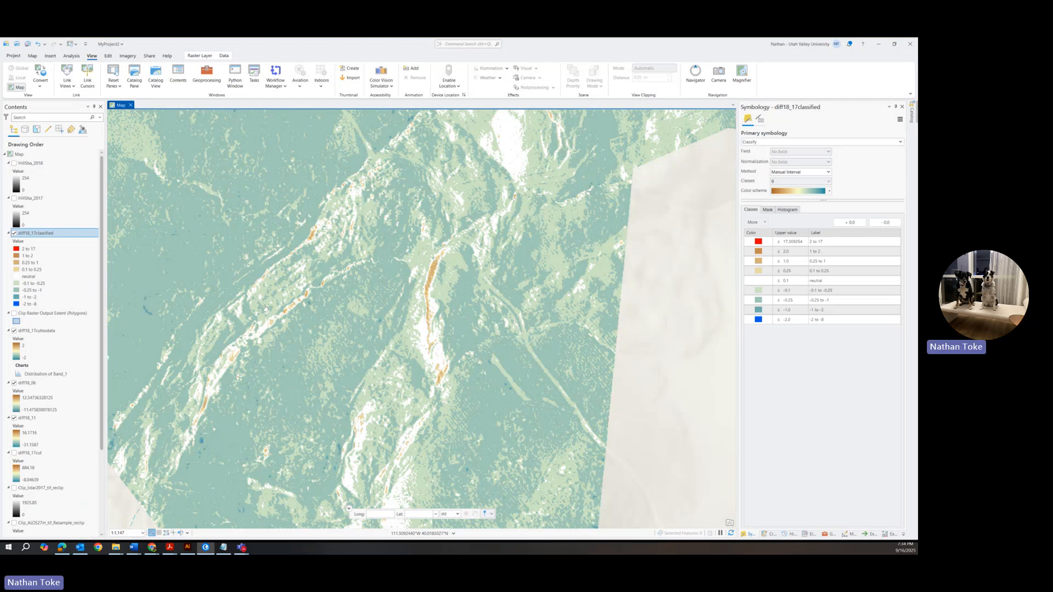
pyautogui.click(14, 199)
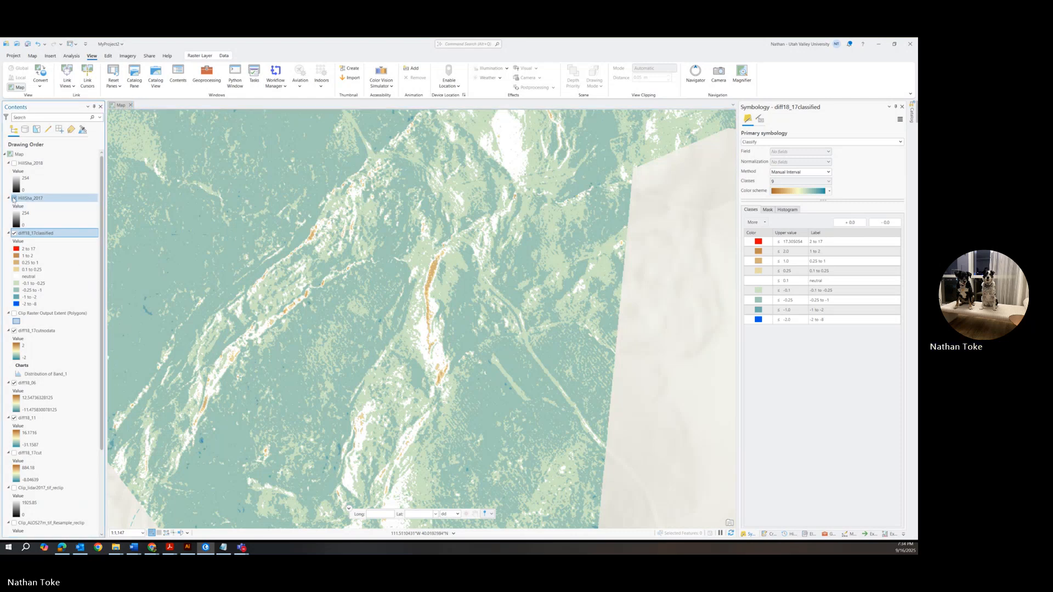
pyautogui.click(14, 198)
pyautogui.click(14, 198)
pyautogui.click(14, 199)
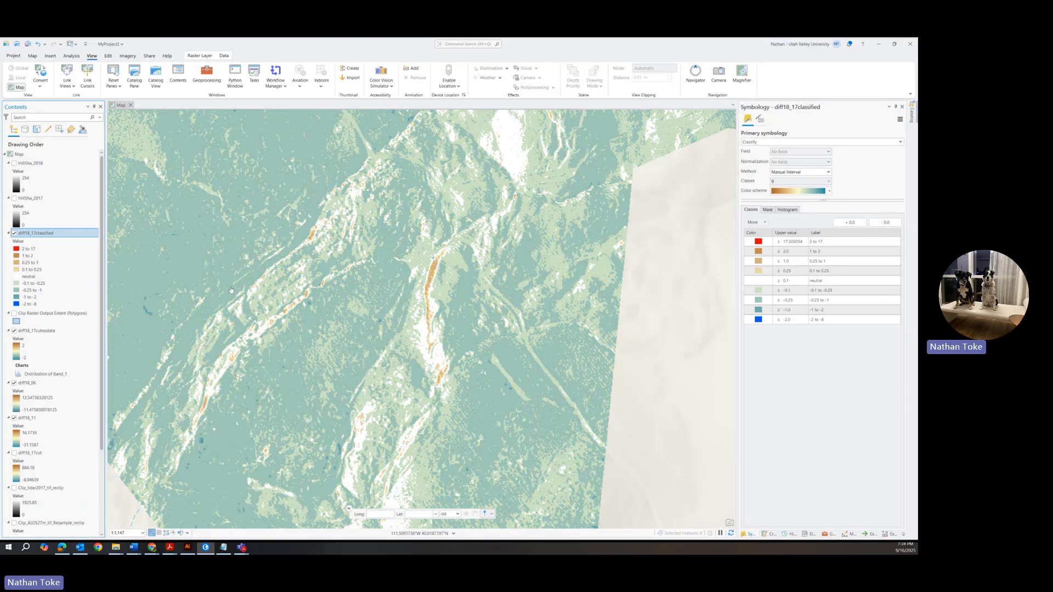
# Examine the classified raster northward from the southwestern hillslope to the blue patches along its northwestern edge
pyautogui.scroll(-2, 231, 290)
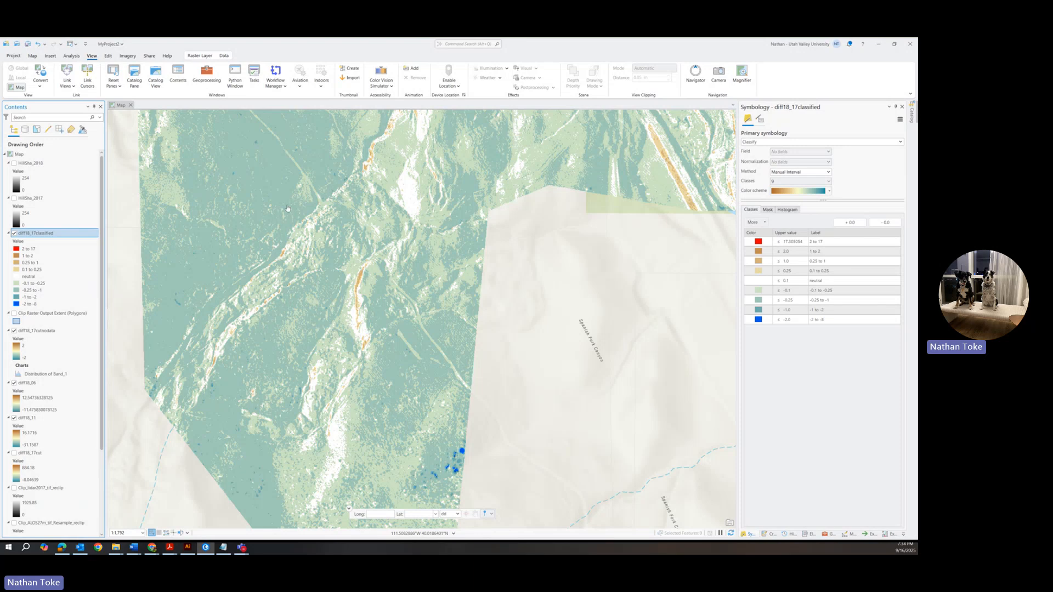
pyautogui.moveTo(289, 212); pyautogui.dragTo(329, 335)
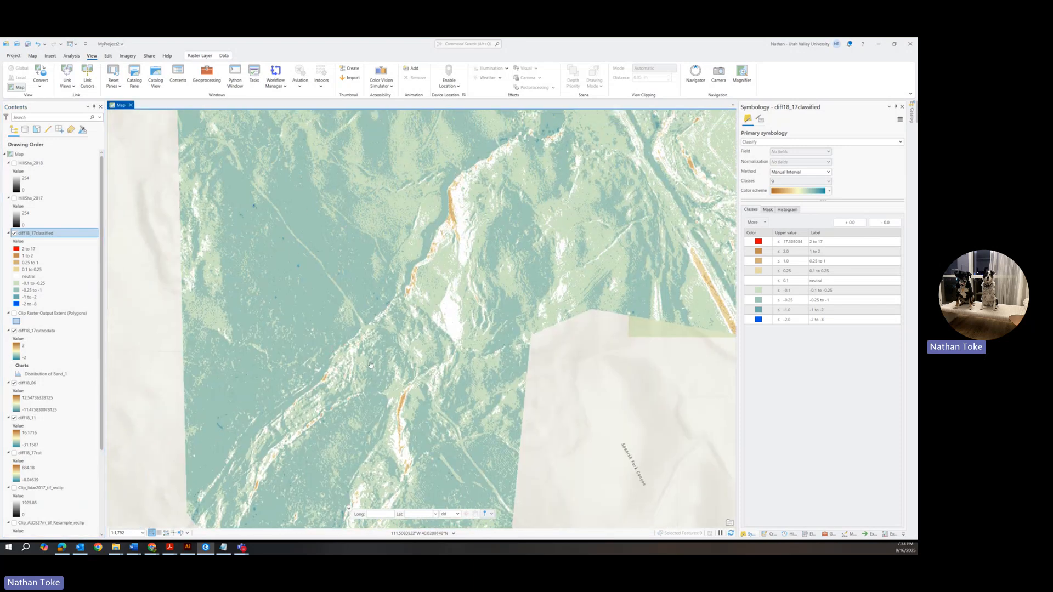
pyautogui.scroll(-3, 382, 285)
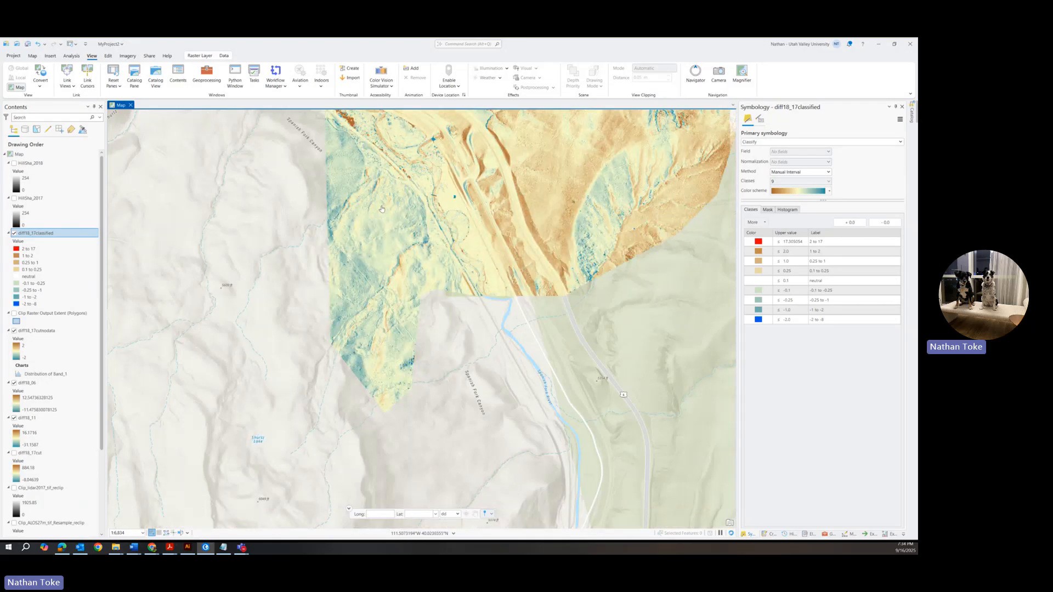
pyautogui.moveTo(383, 199); pyautogui.dragTo(386, 339)
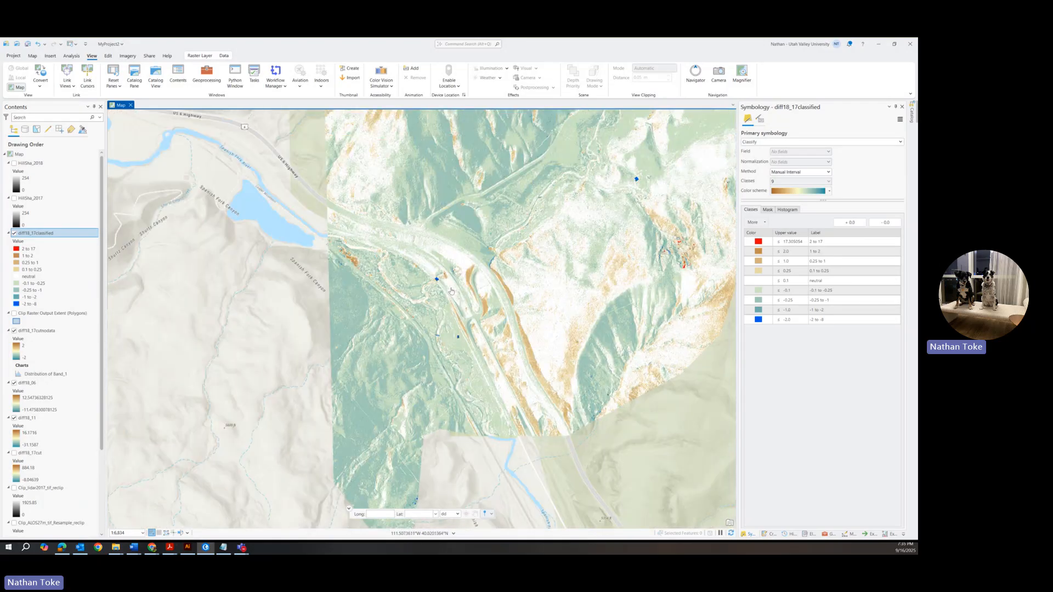
pyautogui.moveTo(452, 292); pyautogui.dragTo(430, 438)
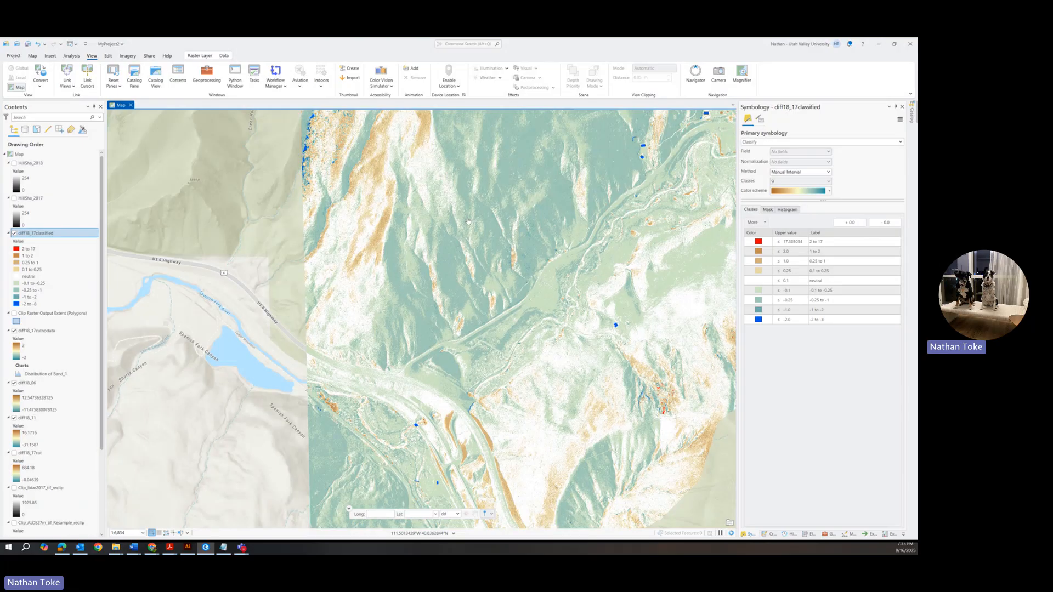
pyautogui.moveTo(469, 220); pyautogui.dragTo(404, 350)
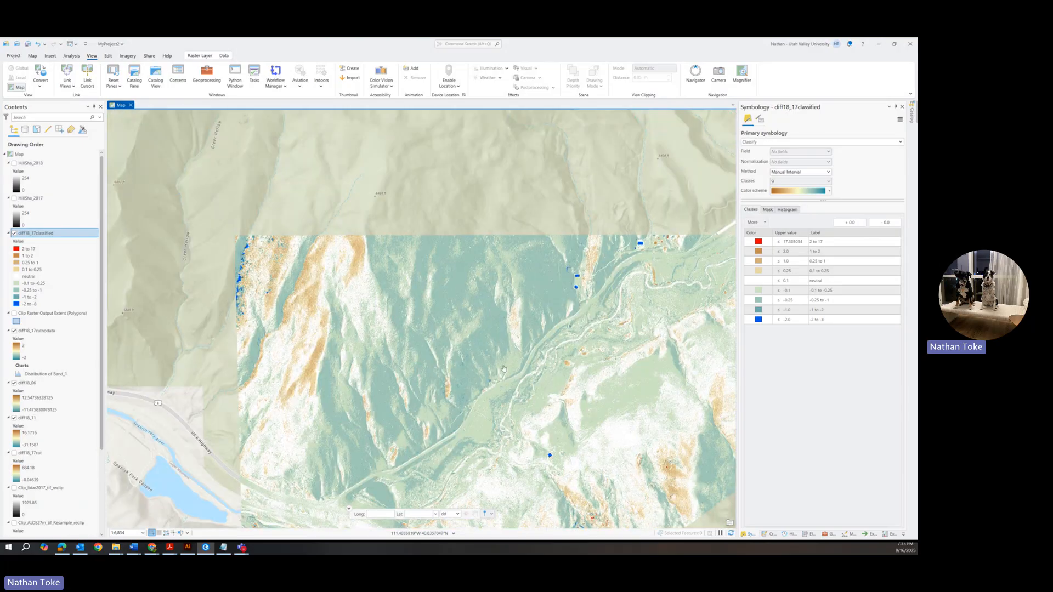
pyautogui.scroll(5, 245, 264)
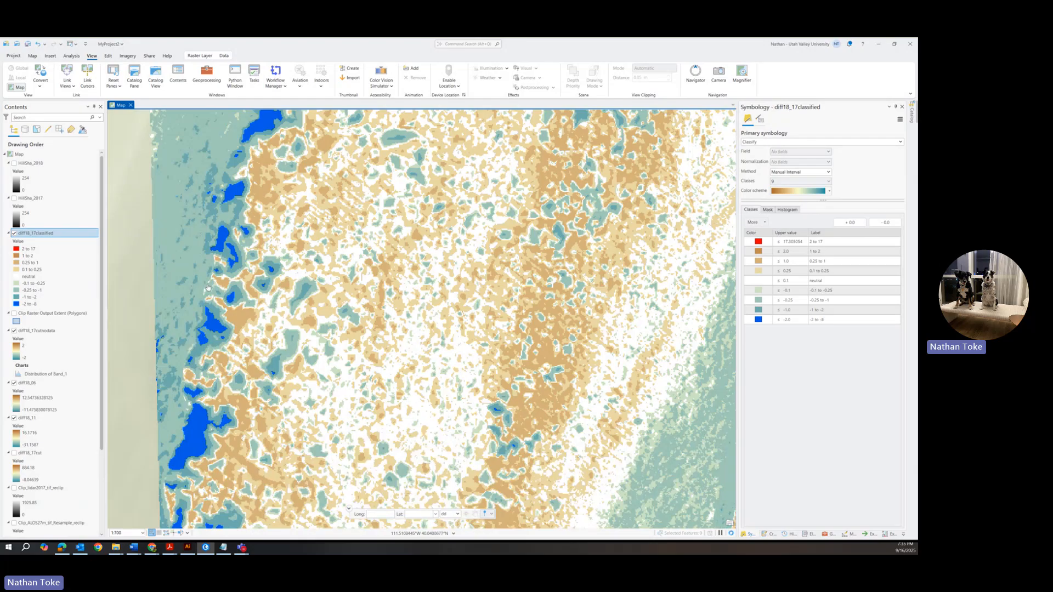
pyautogui.scroll(-4, 206, 395)
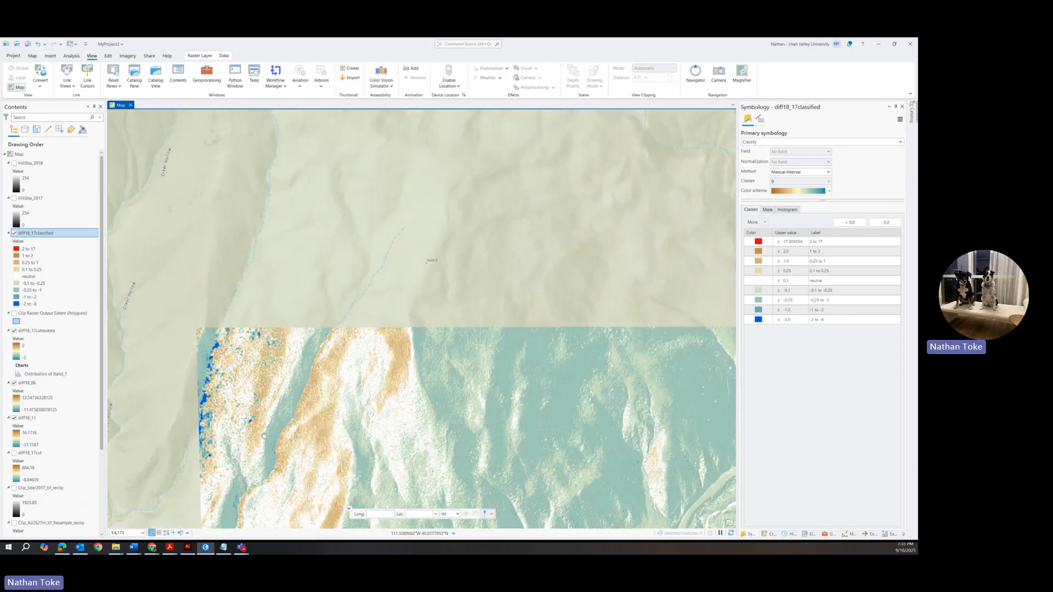
# Compare the red and blue patches on the gullied eastern hillslope with the 2018 hillshade by repeatedly toggling the hillshade, leaving it visible
pyautogui.moveTo(284, 493); pyautogui.dragTo(245, 149)
pyautogui.moveTo(433, 302); pyautogui.dragTo(317, 49)
pyautogui.moveTo(643, 167); pyautogui.dragTo(532, 241)
pyautogui.scroll(2, 533, 241)
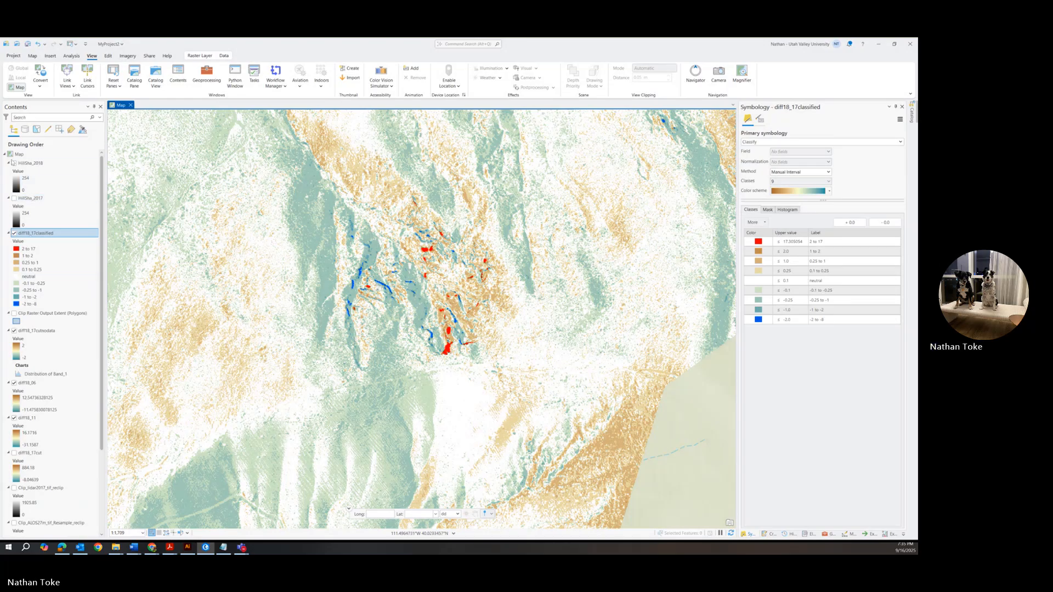
pyautogui.click(14, 164)
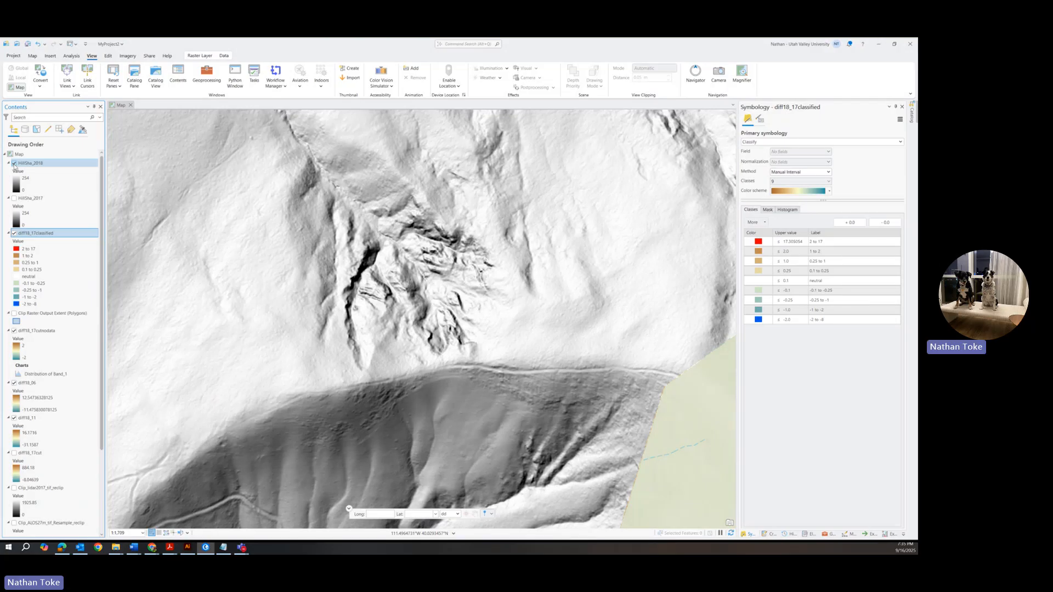
pyautogui.click(14, 164)
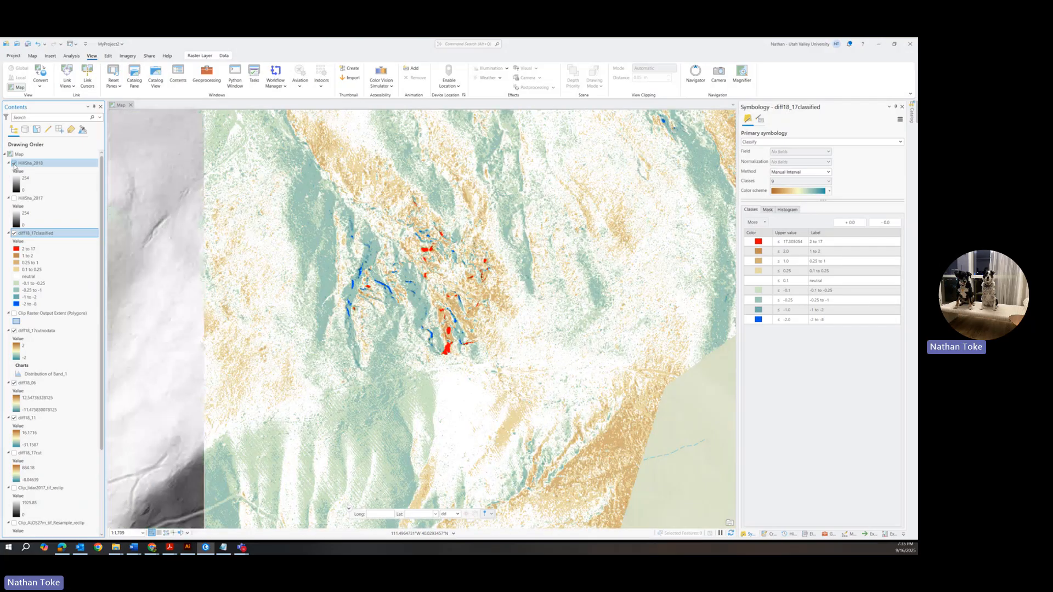
pyautogui.click(14, 163)
pyautogui.click(14, 164)
pyautogui.click(14, 163)
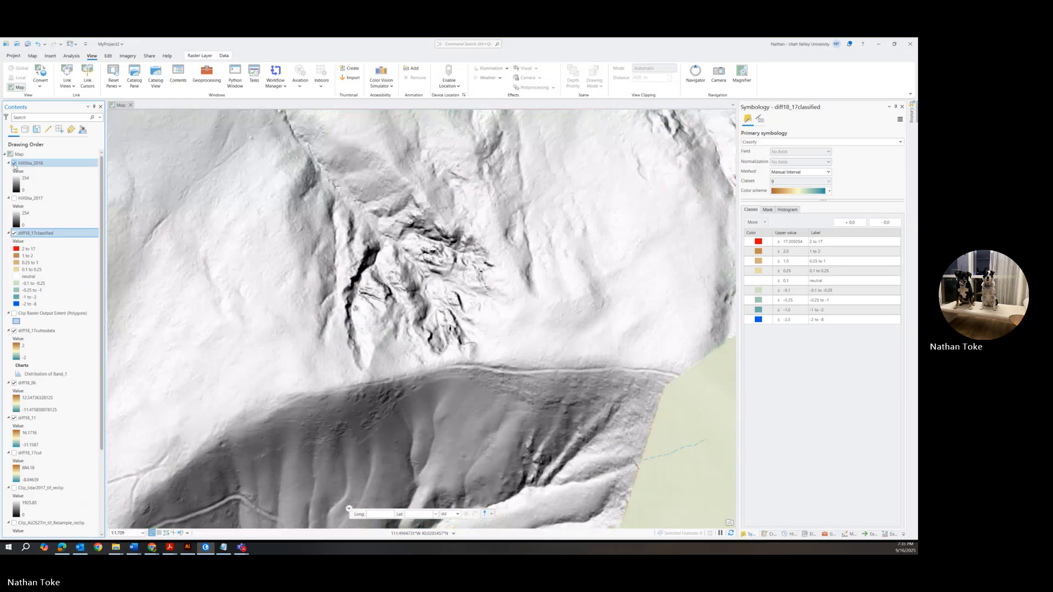
pyautogui.click(14, 164)
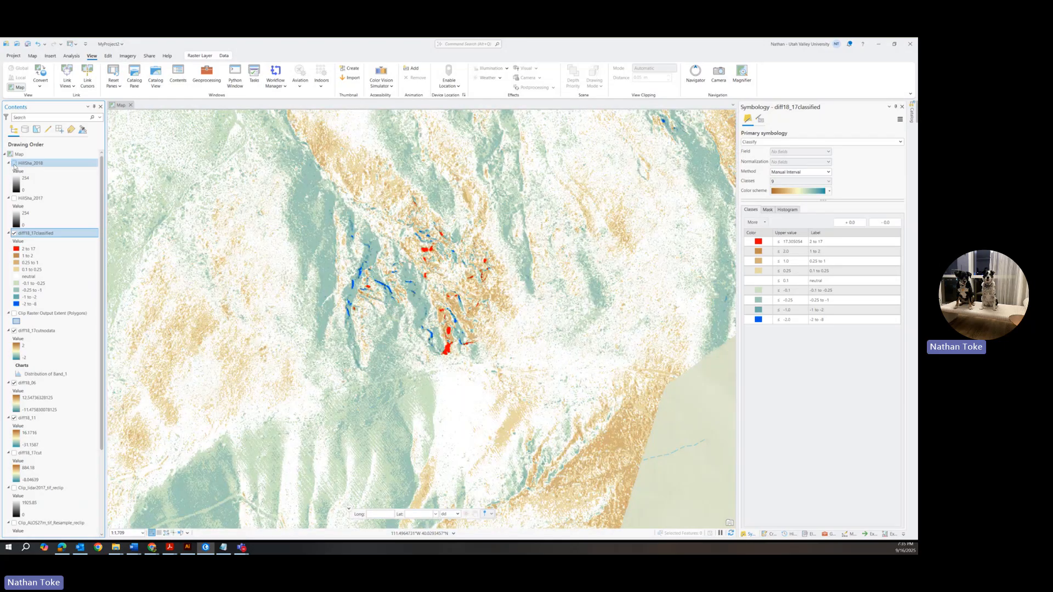
pyautogui.click(14, 164)
pyautogui.click(14, 164)
pyautogui.click(15, 163)
pyautogui.click(14, 163)
pyautogui.click(15, 164)
pyautogui.click(15, 163)
pyautogui.click(14, 164)
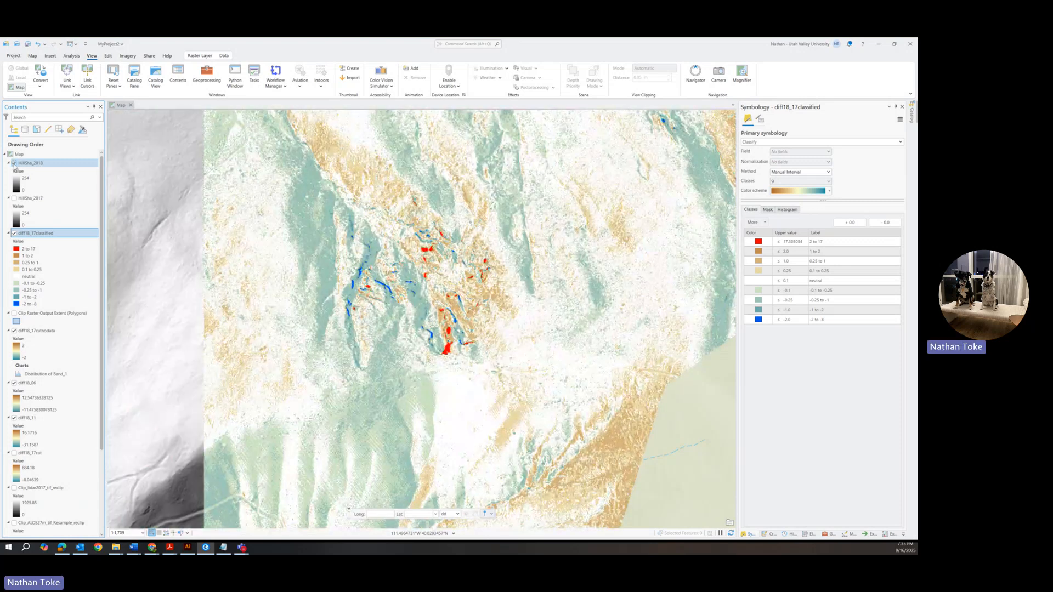
pyautogui.click(15, 163)
pyautogui.click(15, 163)
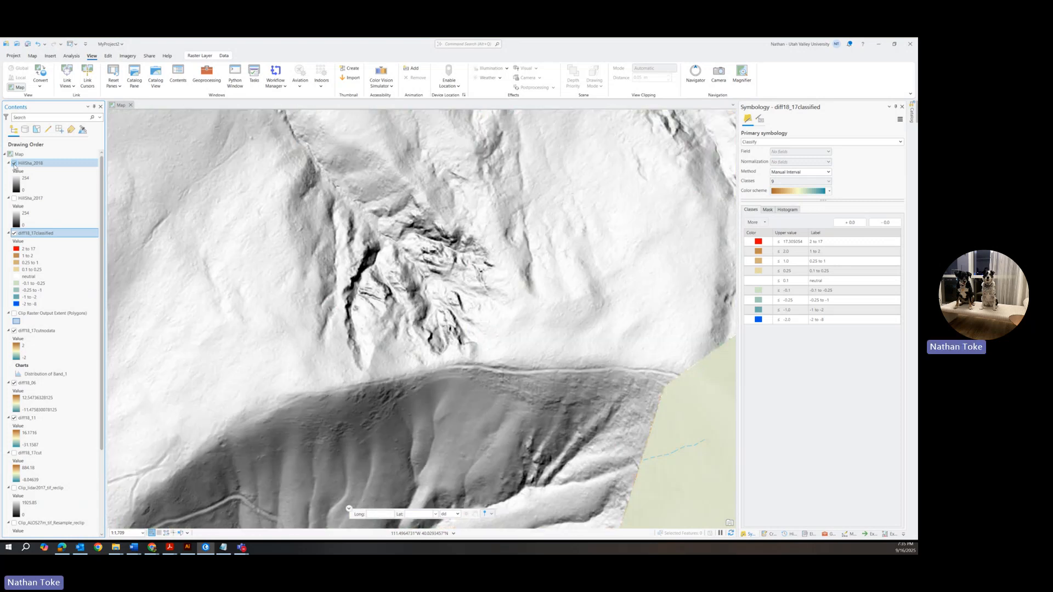
pyautogui.click(14, 163)
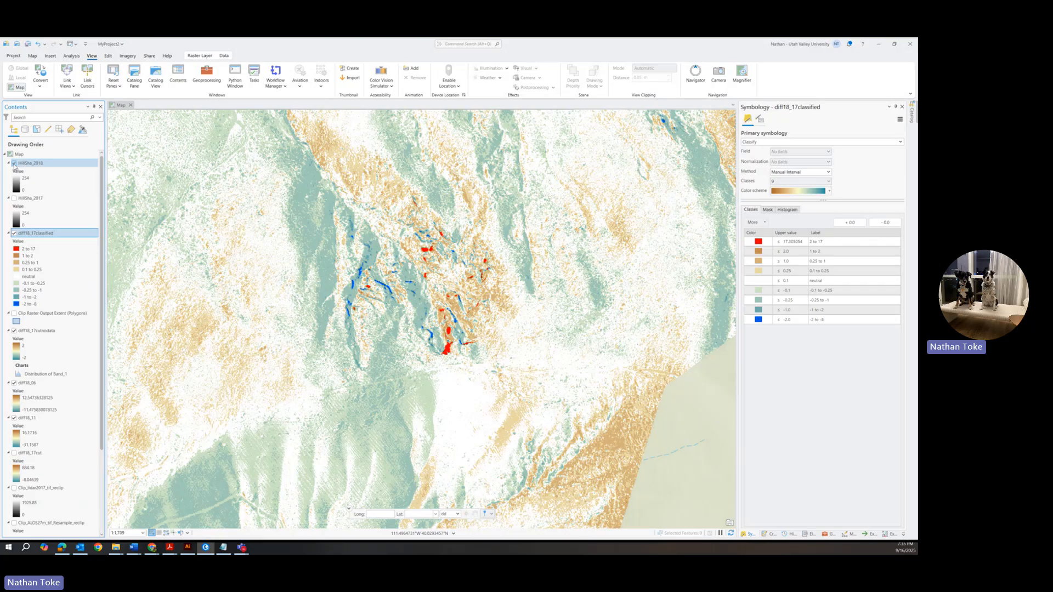
pyautogui.click(14, 164)
pyautogui.click(14, 164)
pyautogui.click(14, 164)
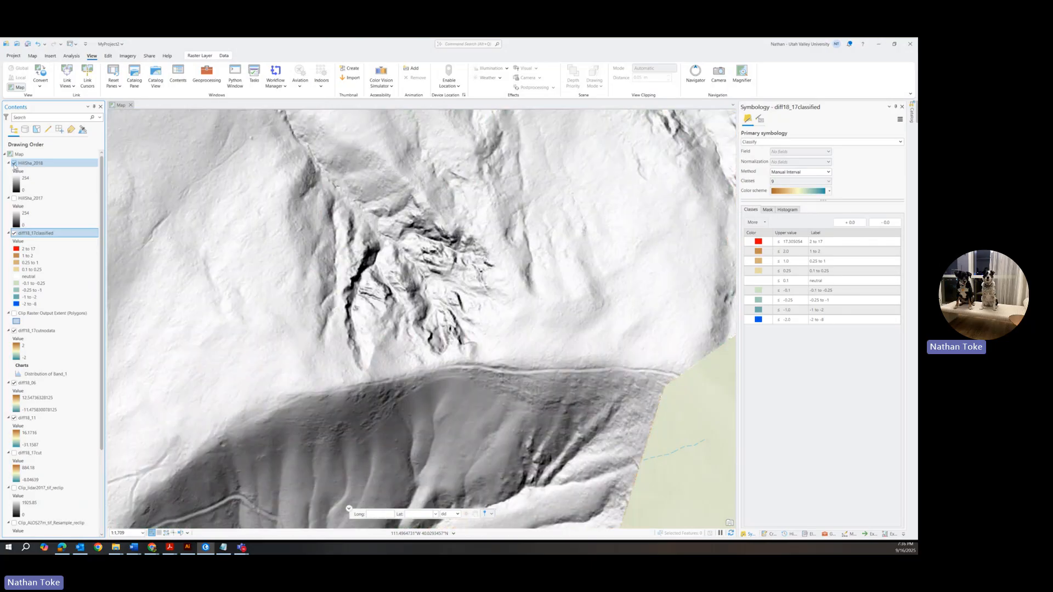
pyautogui.click(15, 164)
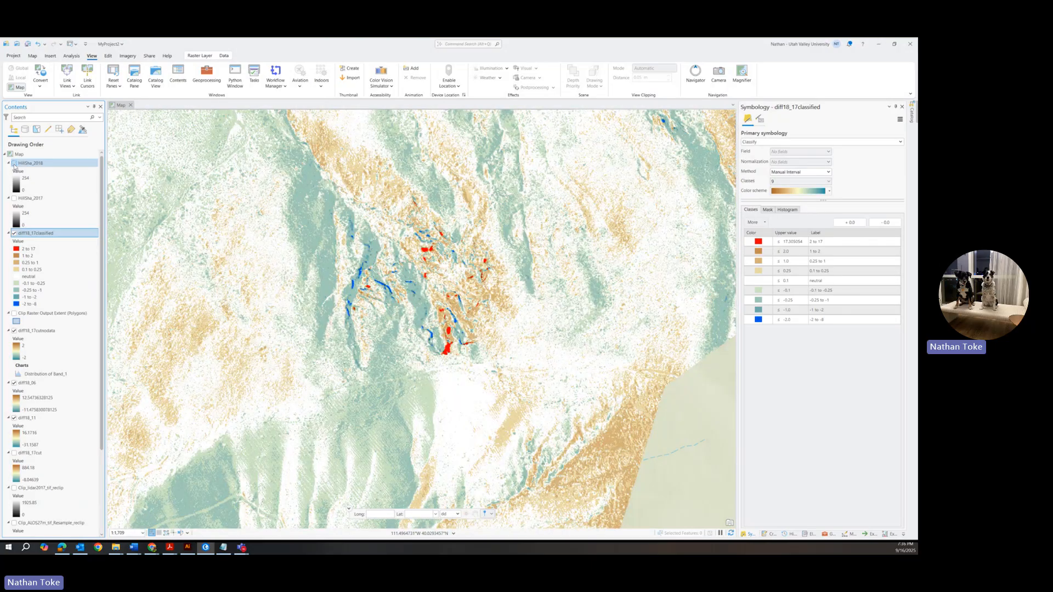
pyautogui.click(15, 163)
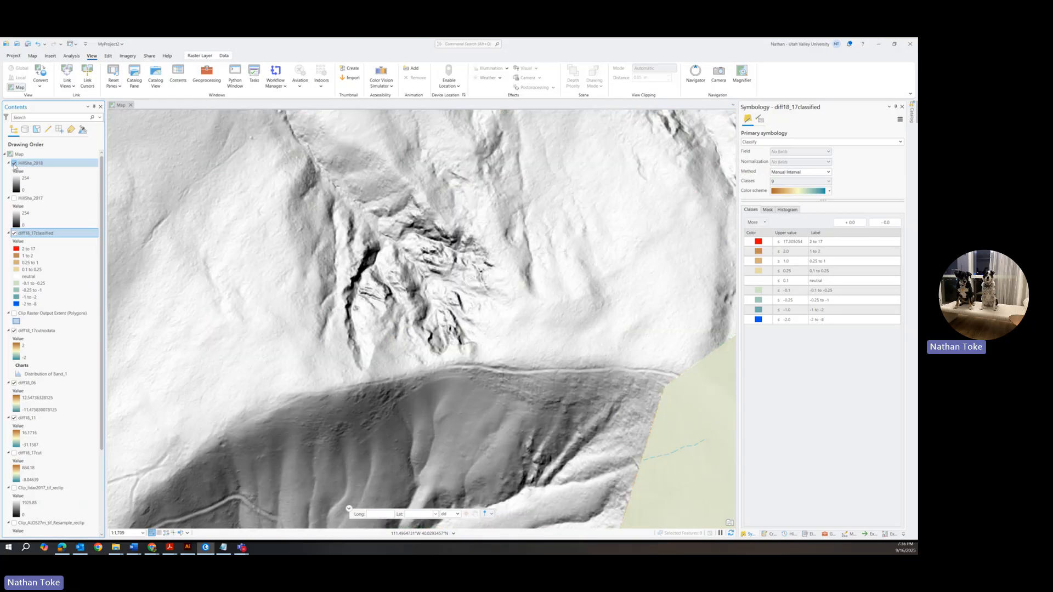
pyautogui.click(14, 163)
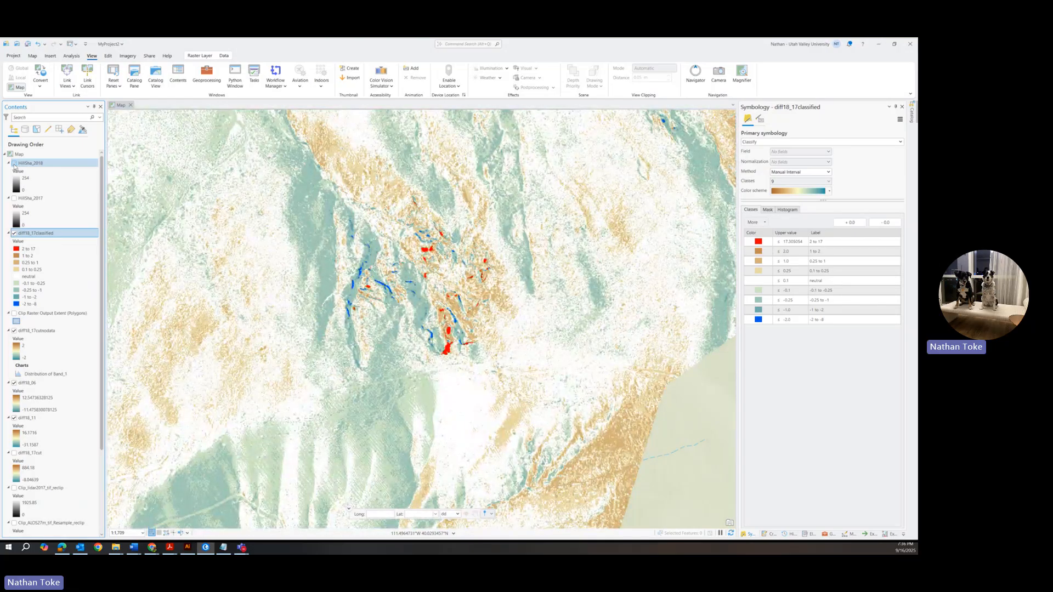
pyautogui.click(14, 164)
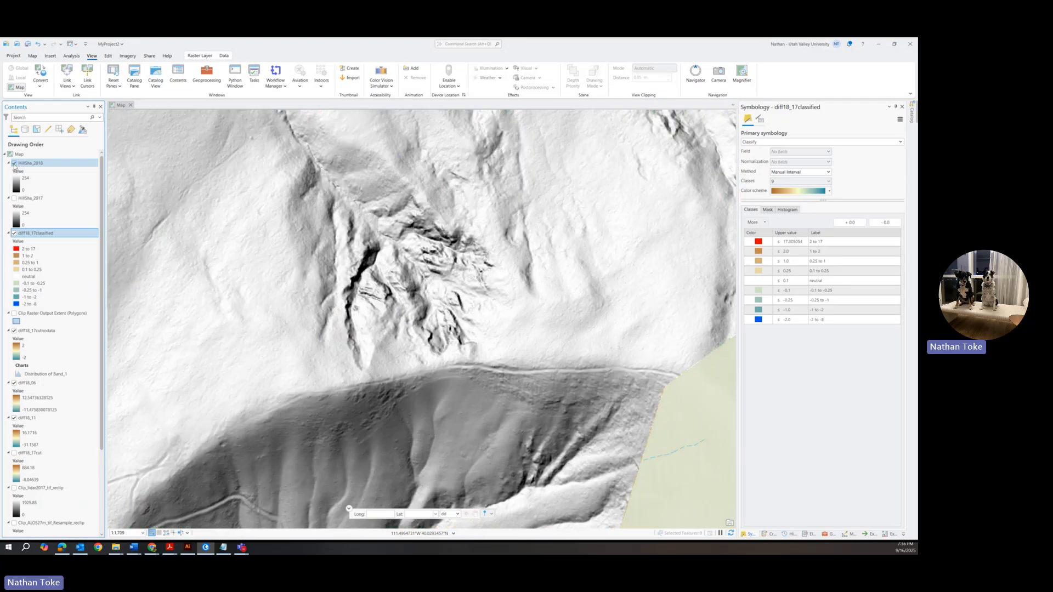
# Compare the gullied eastern hillslope once more with the 2018 hillshade by toggling it, leaving the hillshade hidden
pyautogui.click(15, 163)
pyautogui.click(14, 164)
pyautogui.click(14, 164)
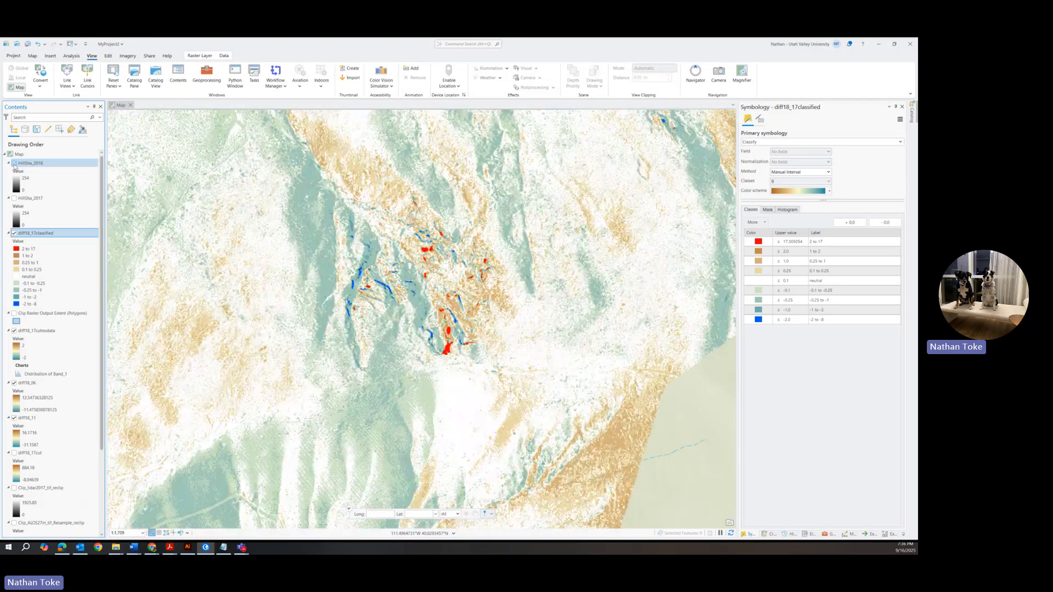
# Examine the classified difference raster outward from the gullied hillslope, across the highway junction, to its full extent
pyautogui.scroll(-3, 526, 268)
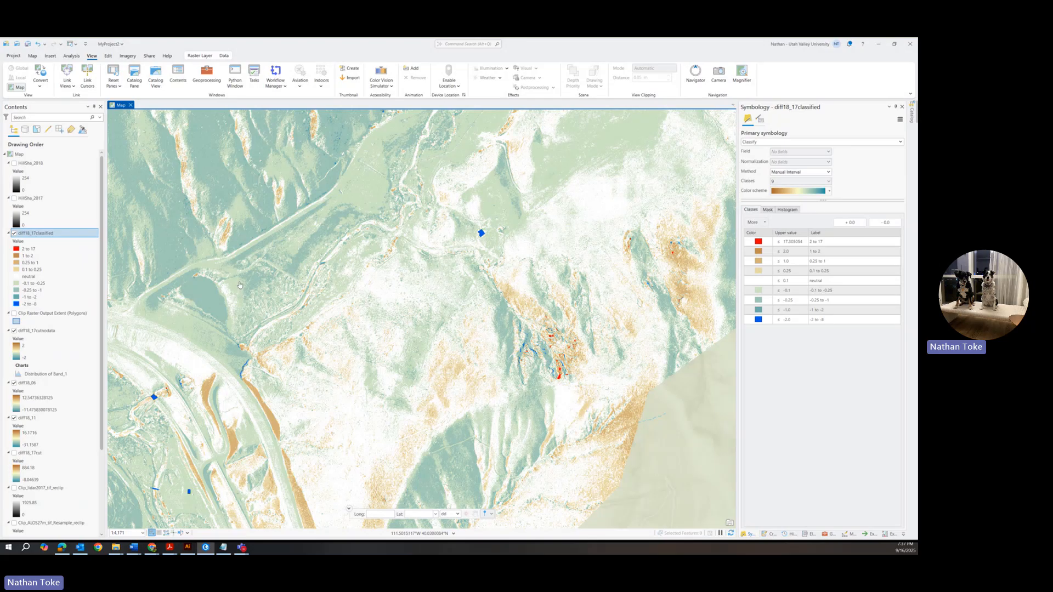
pyautogui.moveTo(244, 305); pyautogui.dragTo(391, 231)
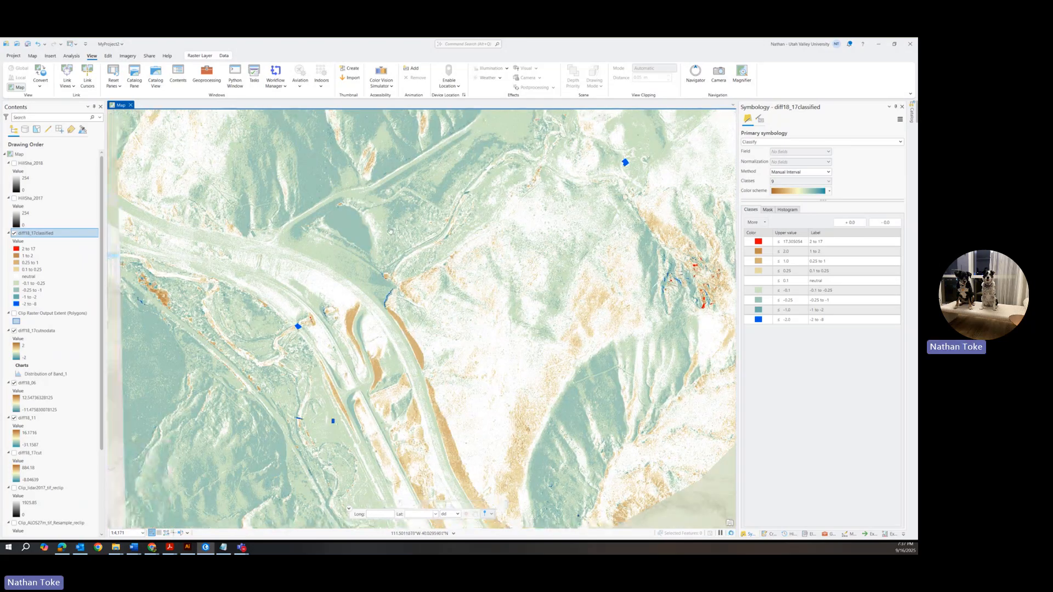
pyautogui.scroll(-2, 391, 232)
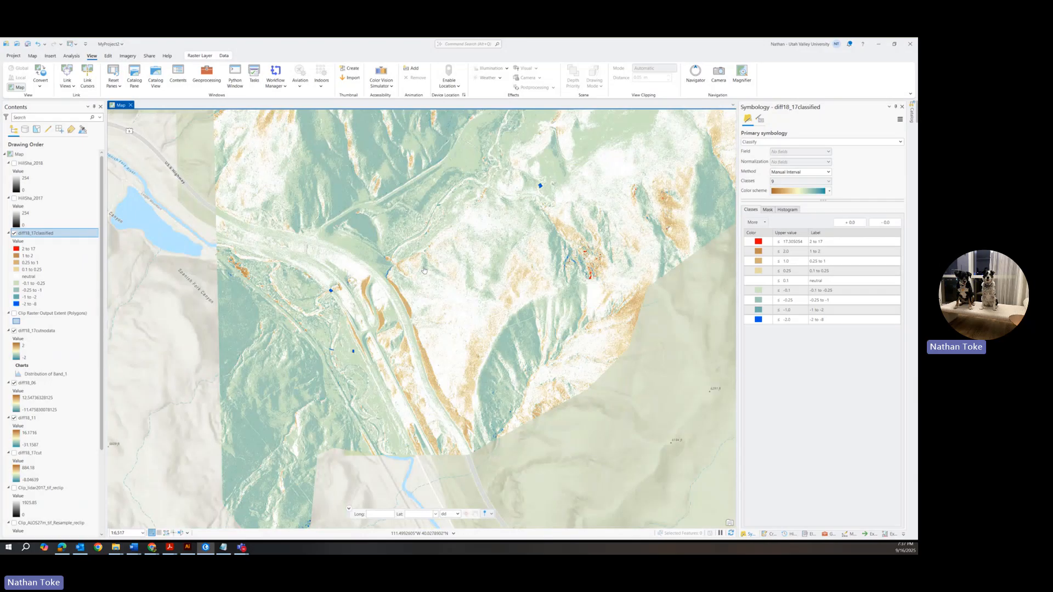
pyautogui.moveTo(534, 162); pyautogui.dragTo(461, 260)
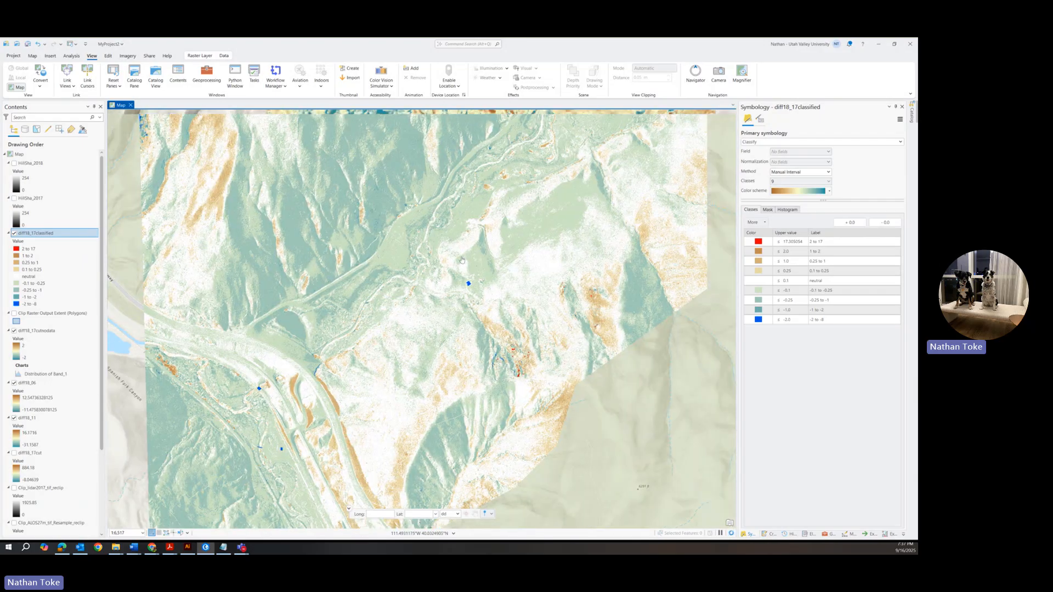
pyautogui.scroll(-2, 461, 260)
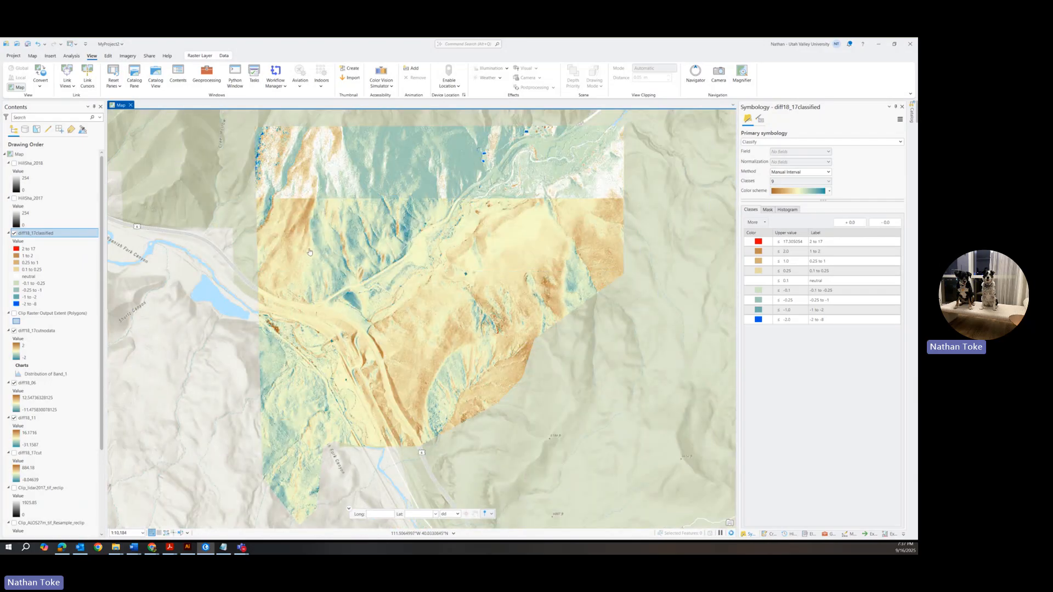
# Hide diff18_17classified and the -2 to 2 stretched raster, and examine diff18_06 around the highway junction and southern end
pyautogui.click(14, 233)
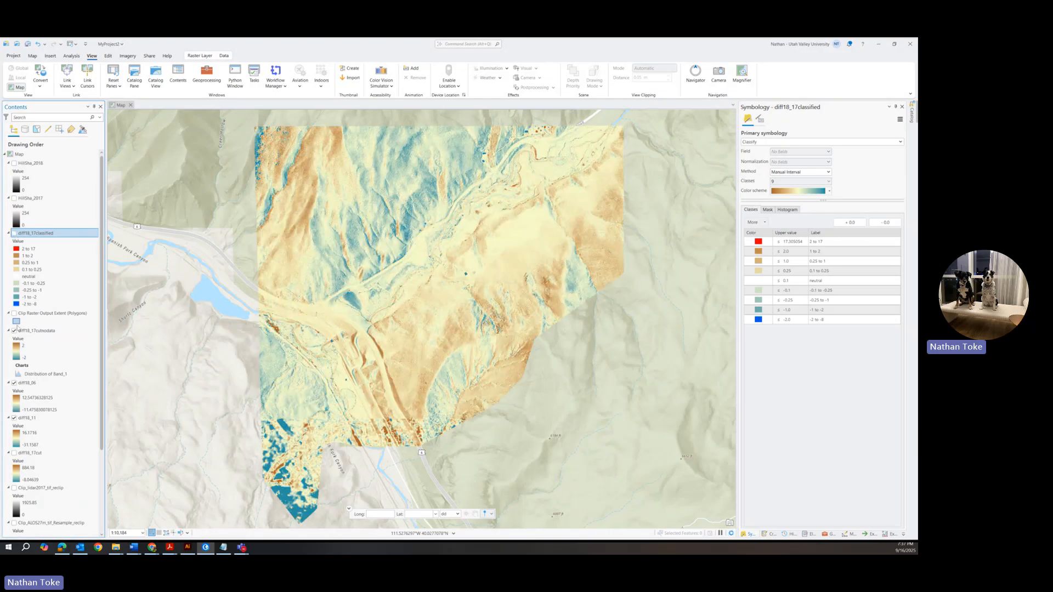
pyautogui.click(15, 332)
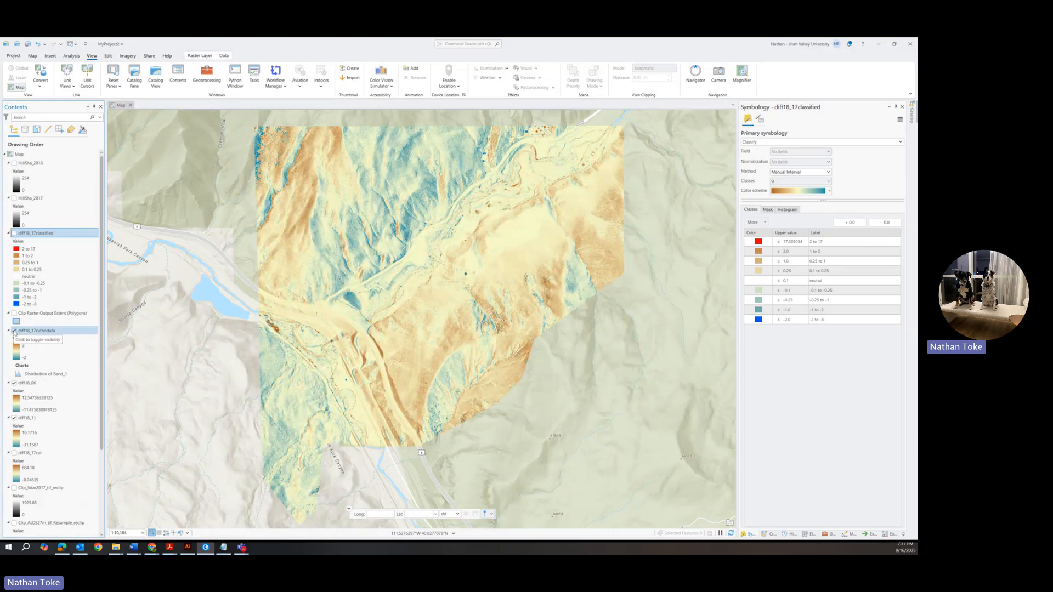
pyautogui.click(15, 331)
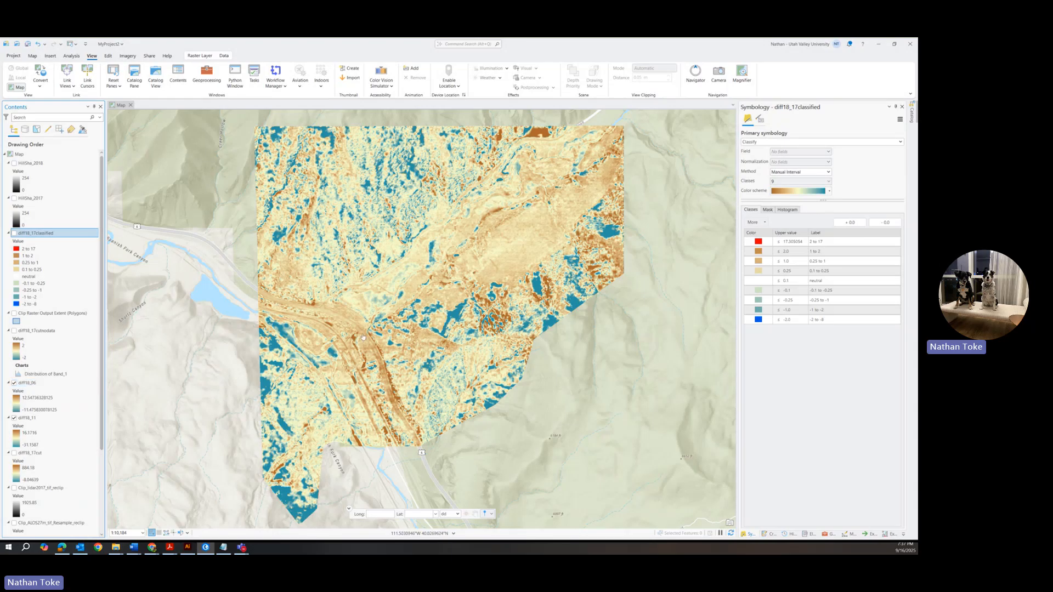
pyautogui.scroll(4, 363, 337)
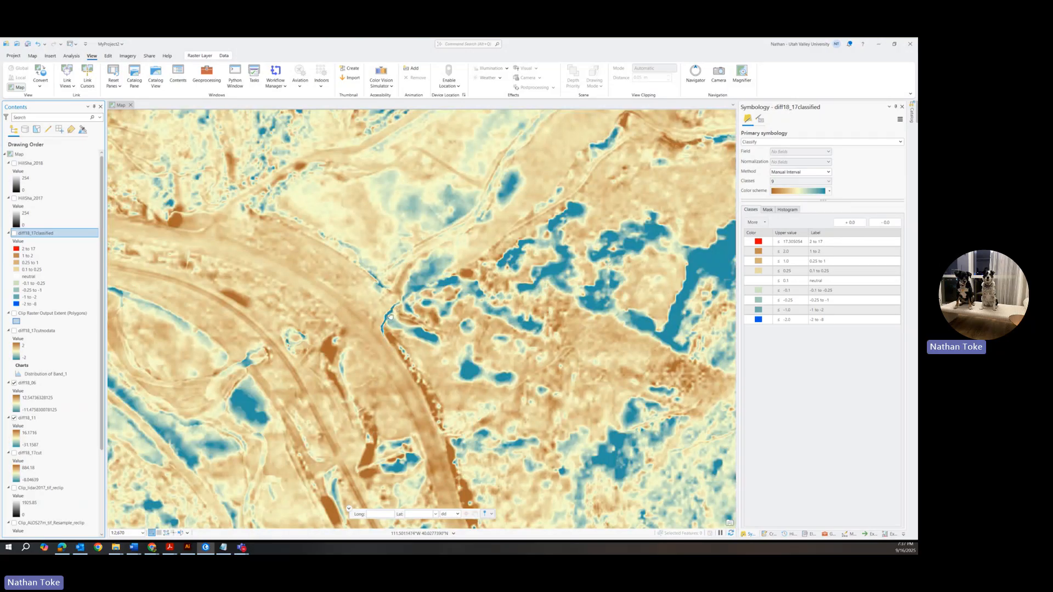
pyautogui.scroll(-4, 390, 317)
pyautogui.scroll(2, 390, 316)
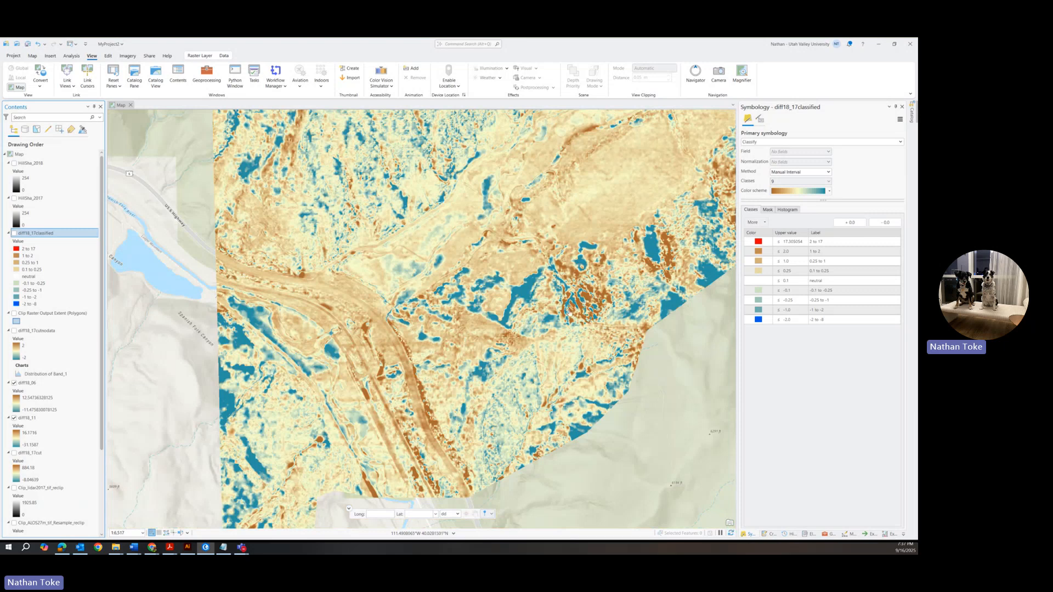
pyautogui.moveTo(374, 396); pyautogui.dragTo(407, 174)
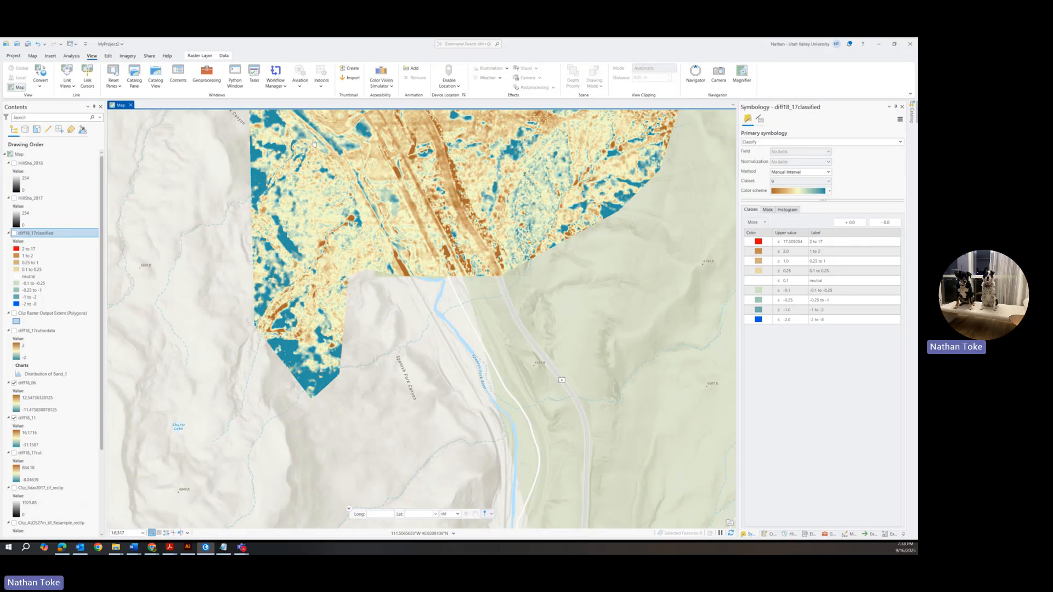
pyautogui.moveTo(329, 263); pyautogui.dragTo(340, 483)
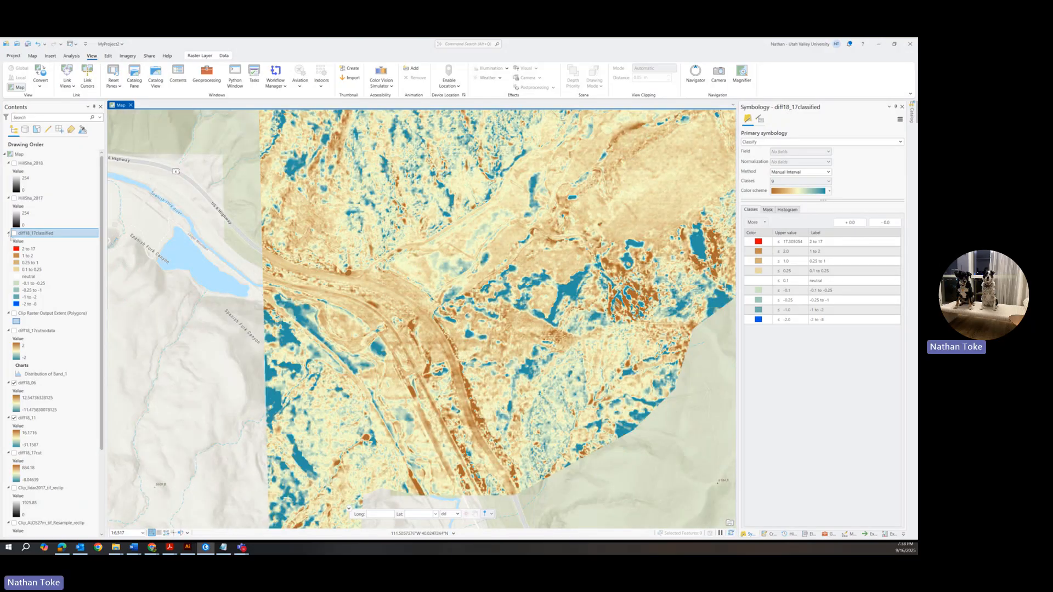
# Hide diff18_06 and examine the banding pattern in diff18_11 across the full raster extent
pyautogui.click(15, 383)
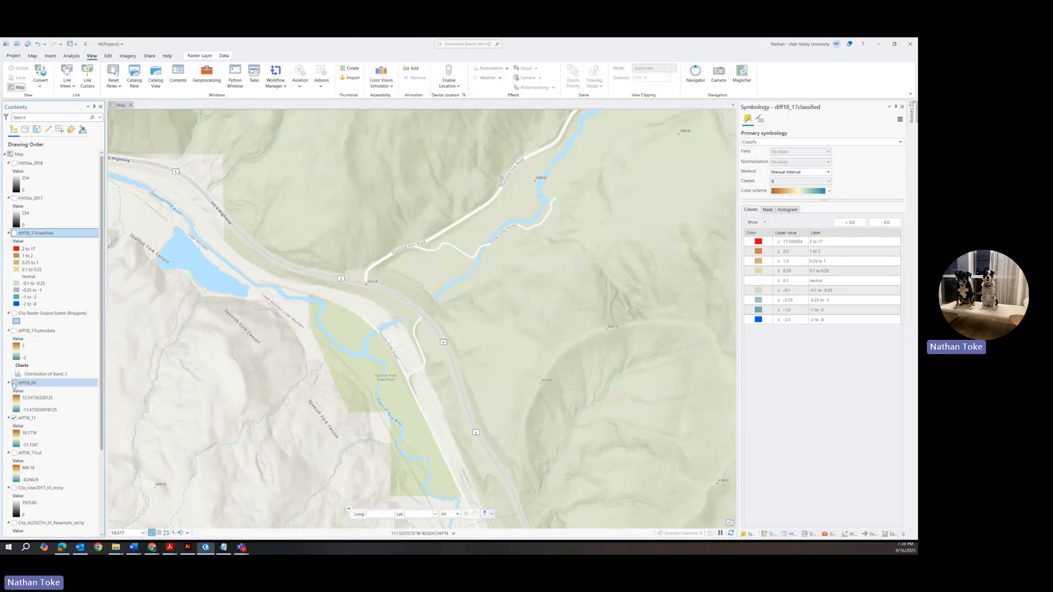
pyautogui.click(18, 420)
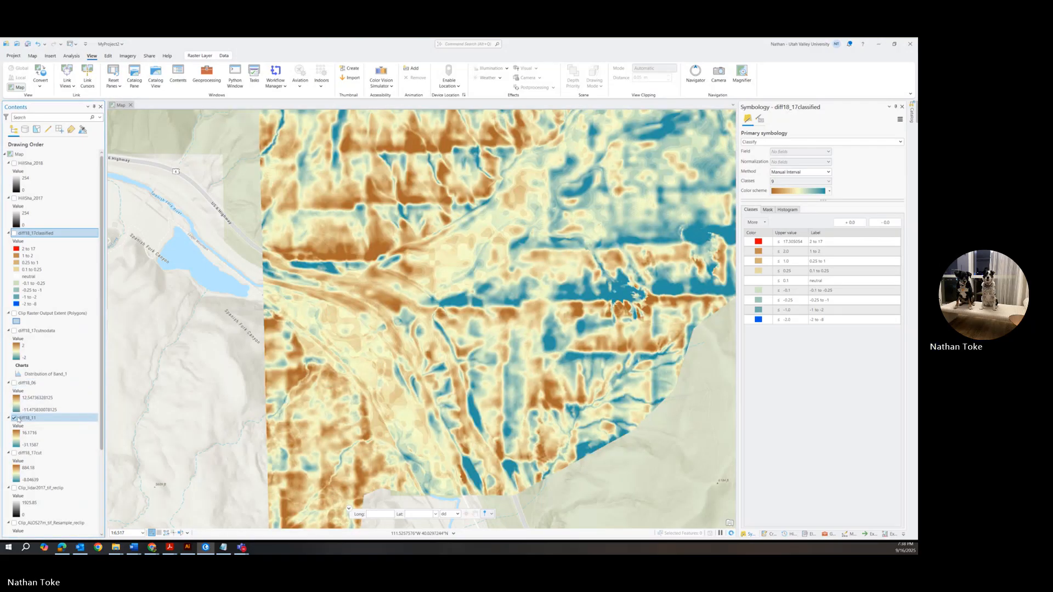
pyautogui.moveTo(492, 218); pyautogui.dragTo(350, 301)
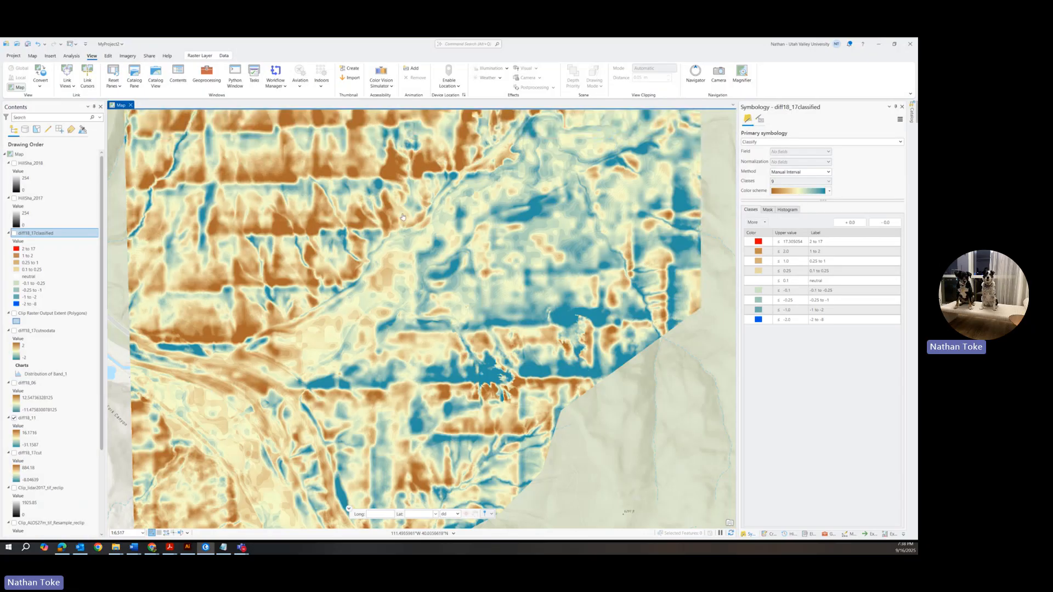
pyautogui.scroll(-2, 406, 243)
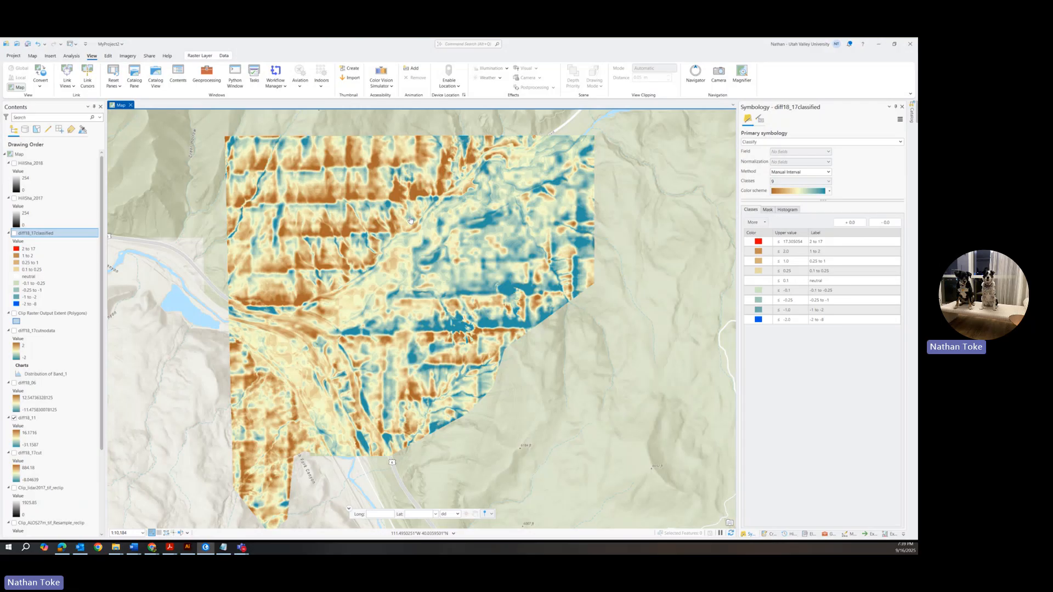
# Hide diff18_11 and make diff18_17classified visible again
pyautogui.click(14, 418)
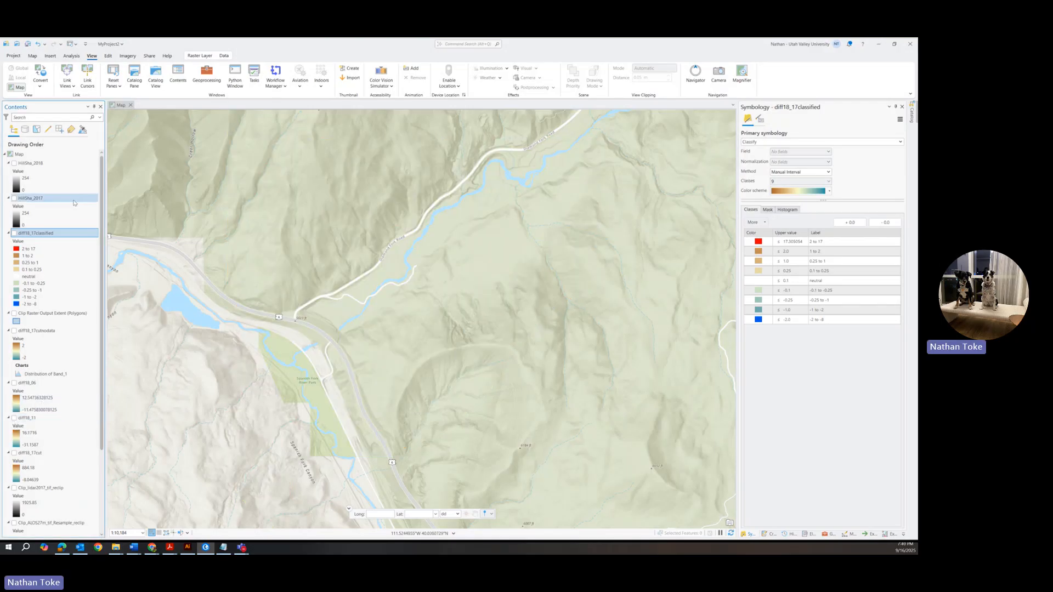
pyautogui.click(13, 233)
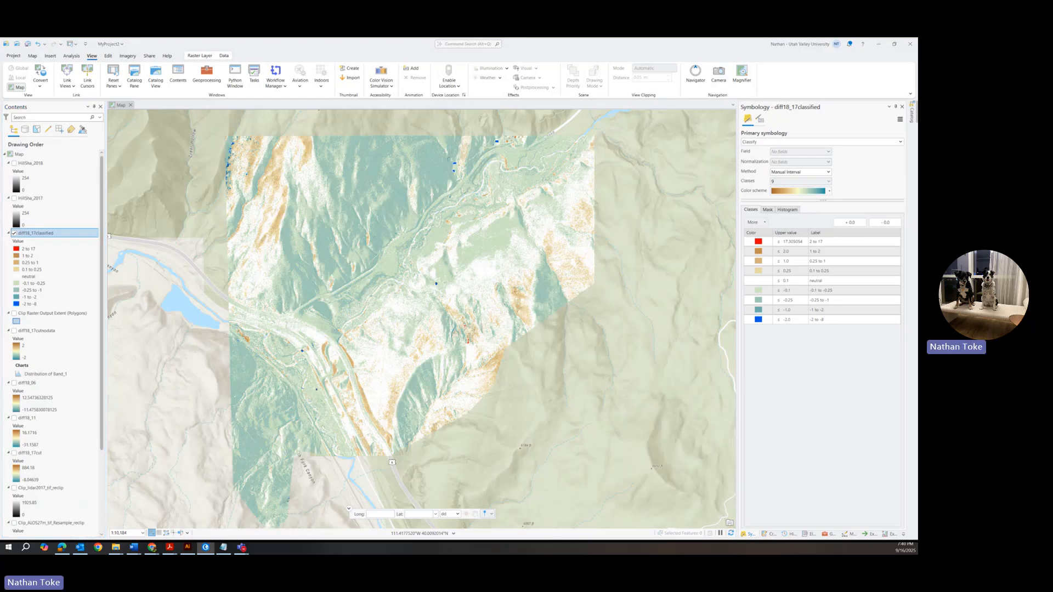
pyautogui.click(133, 547)
# Create a histogram chart for diff18_17classified, and close the chart and its properties without selecting a variable
pyautogui.click(32, 234)
pyautogui.rightClick(31, 233)
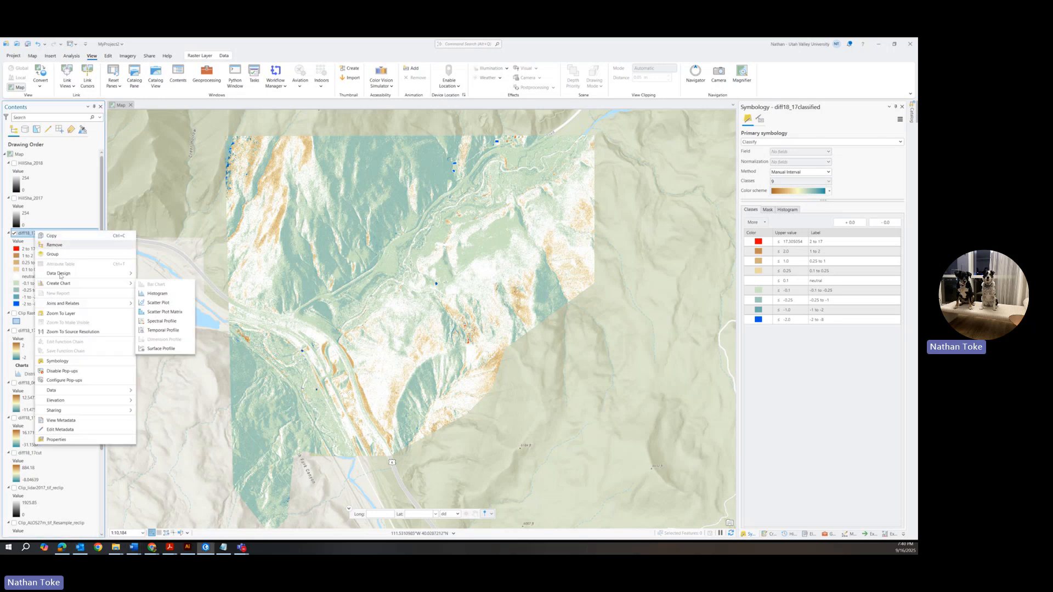
pyautogui.moveTo(61, 284)
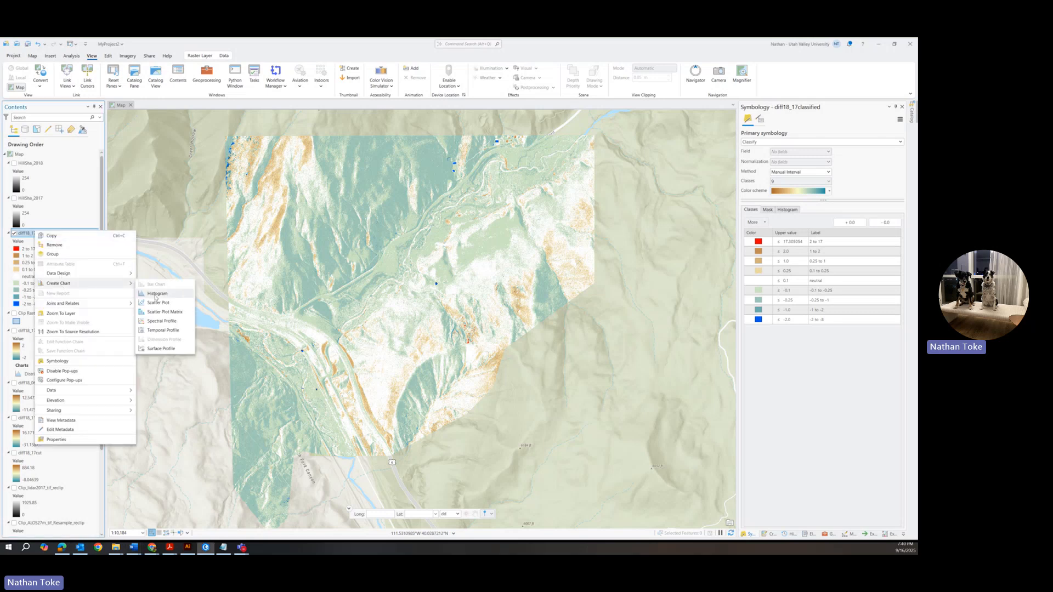
pyautogui.click(157, 294)
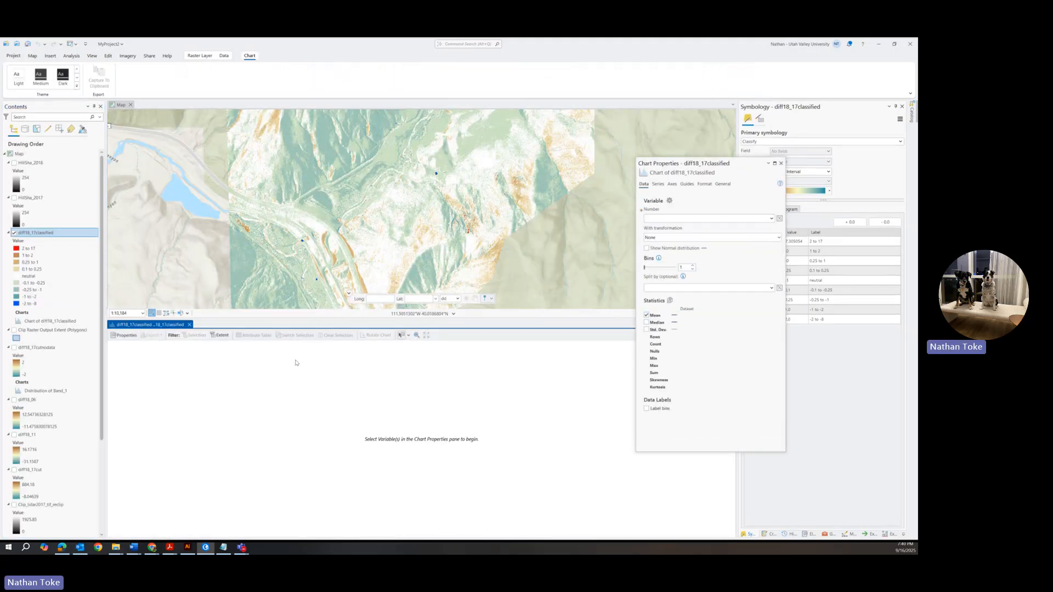
pyautogui.click(125, 335)
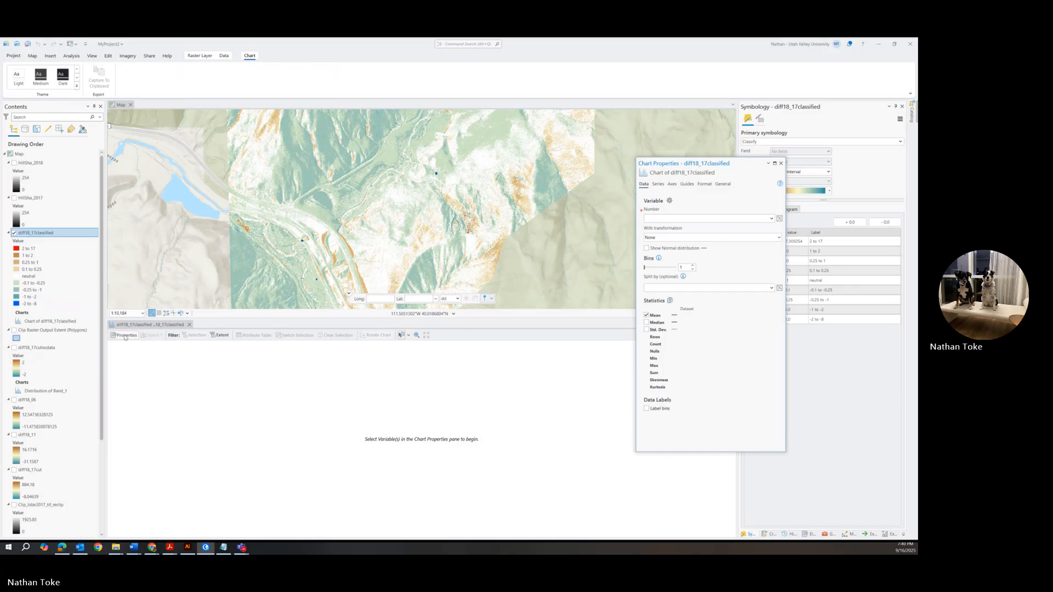
pyautogui.click(189, 324)
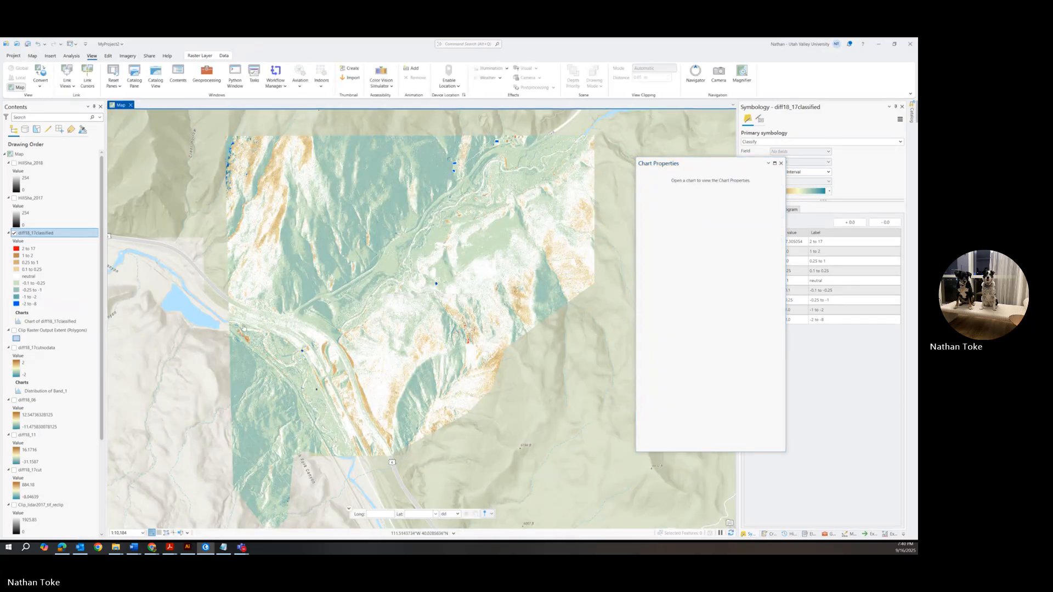
pyautogui.click(781, 164)
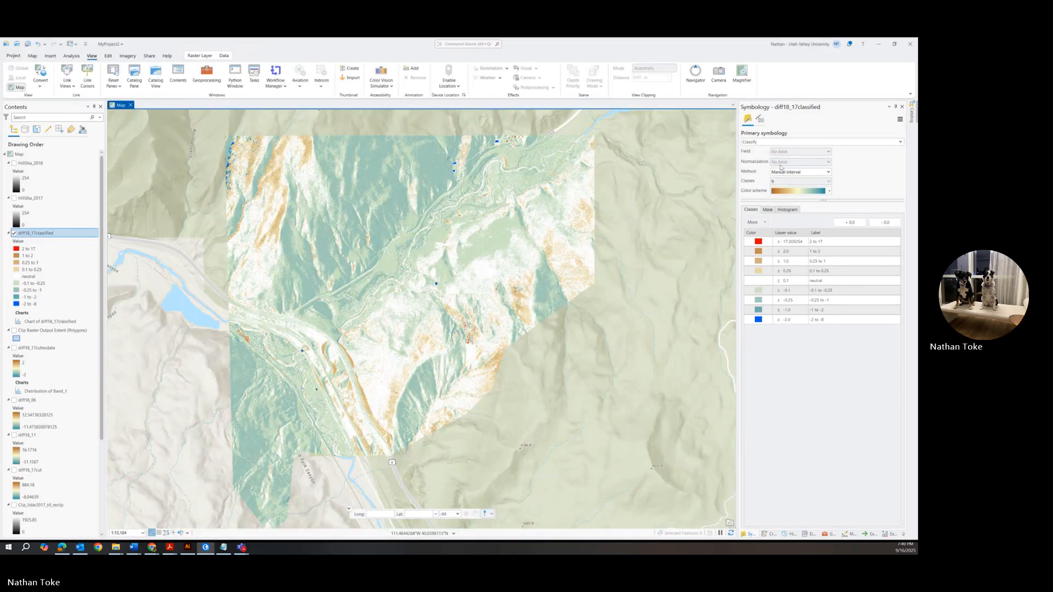
# Display the symbology histogram of diff18_17classified together with its statistics
pyautogui.click(788, 210)
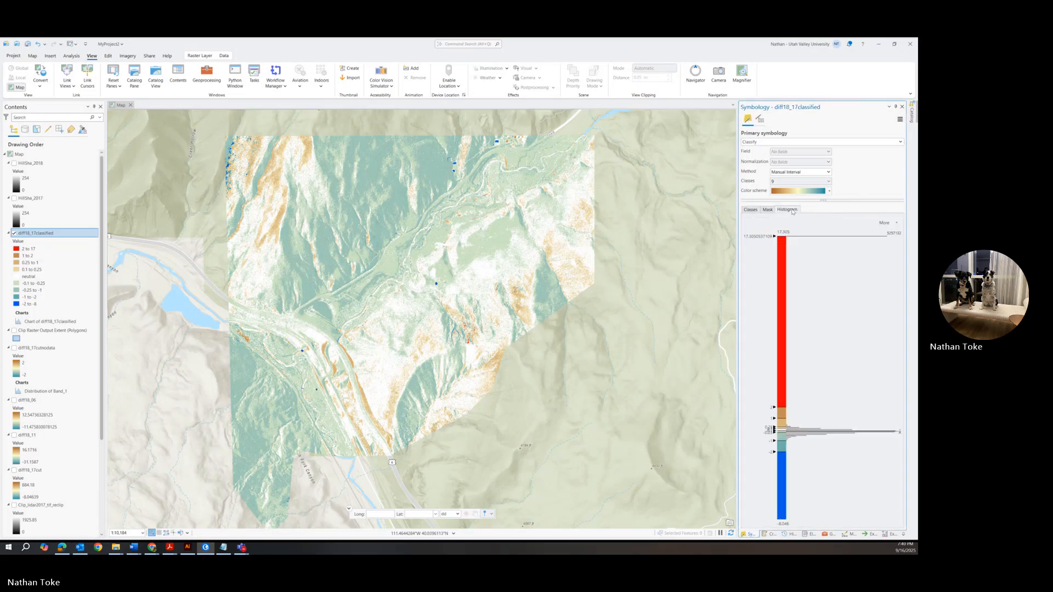
pyautogui.click(893, 222)
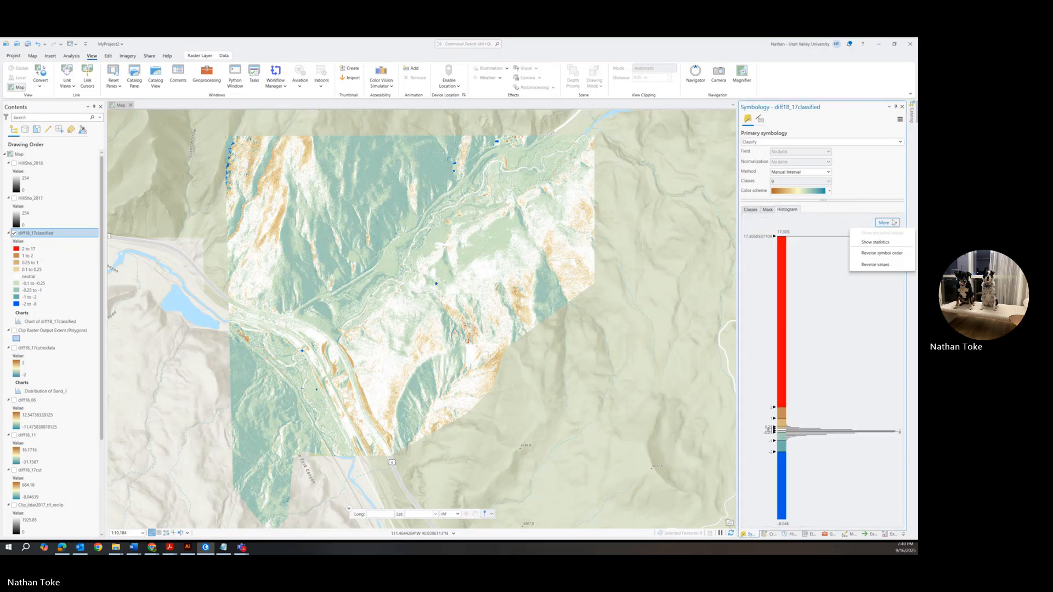
pyautogui.click(874, 243)
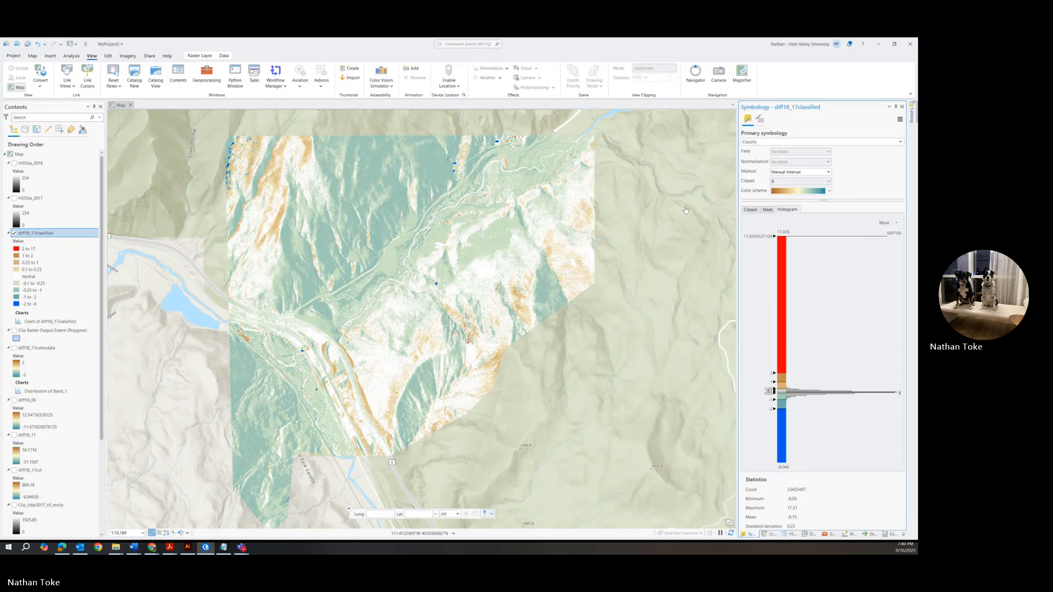
# Create a scatter plot for diff18_17classified, and close the chart and its properties without selecting variables
pyautogui.rightClick(43, 235)
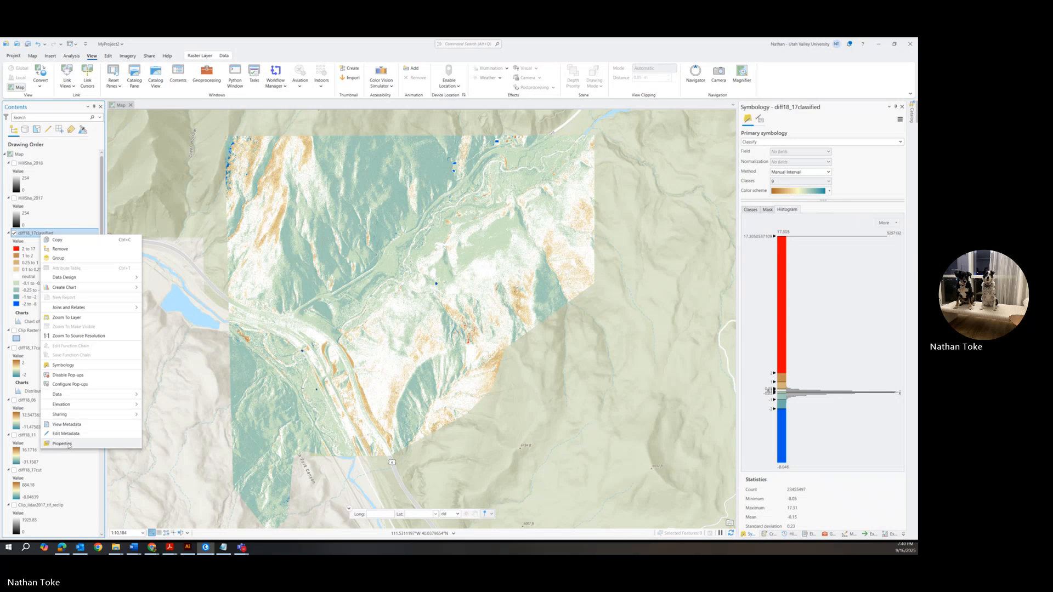
pyautogui.moveTo(65, 398)
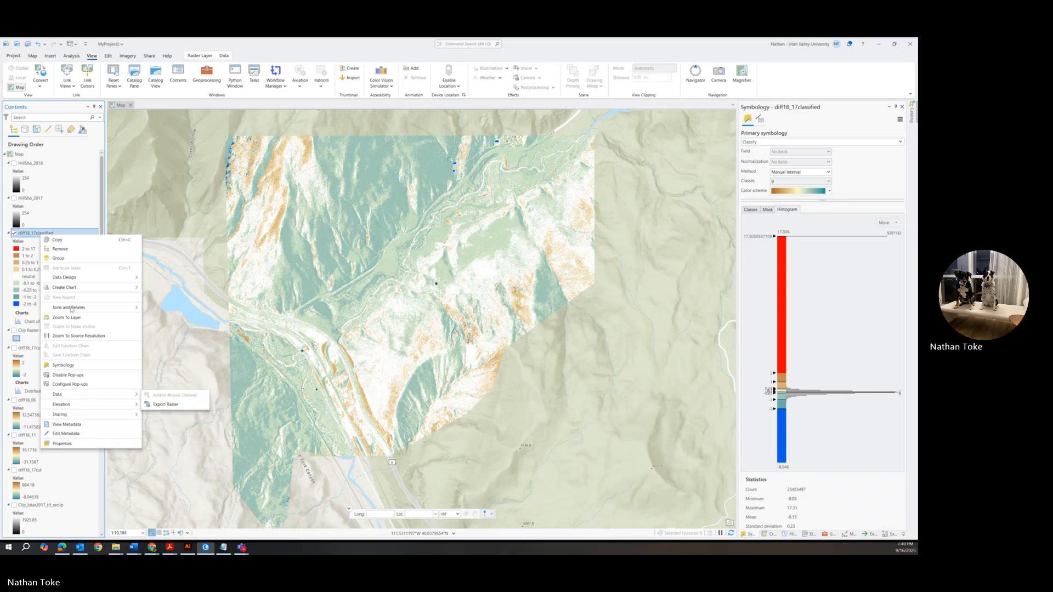
pyautogui.moveTo(71, 291)
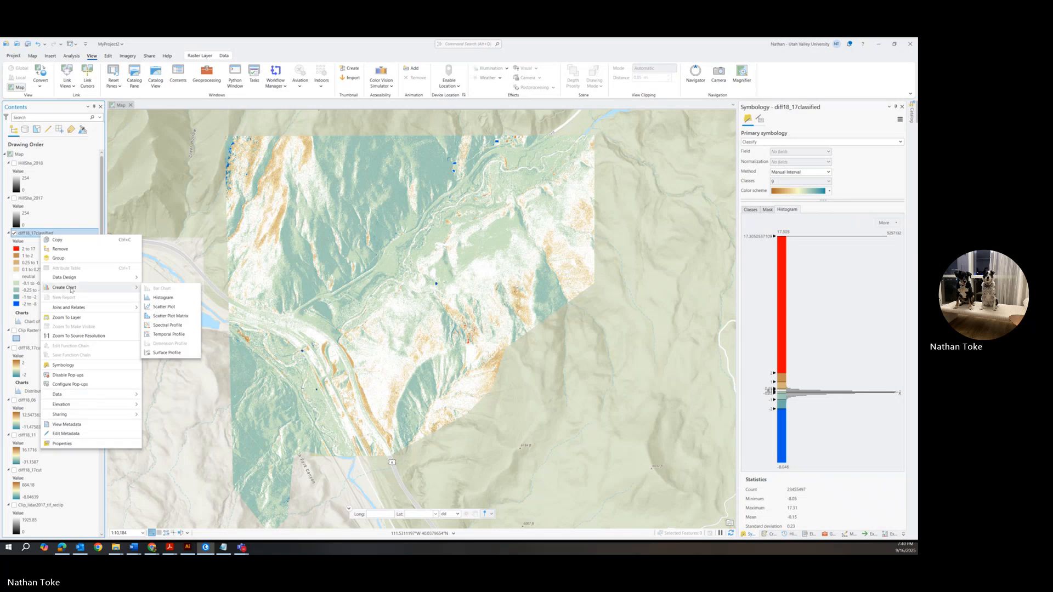
pyautogui.click(166, 308)
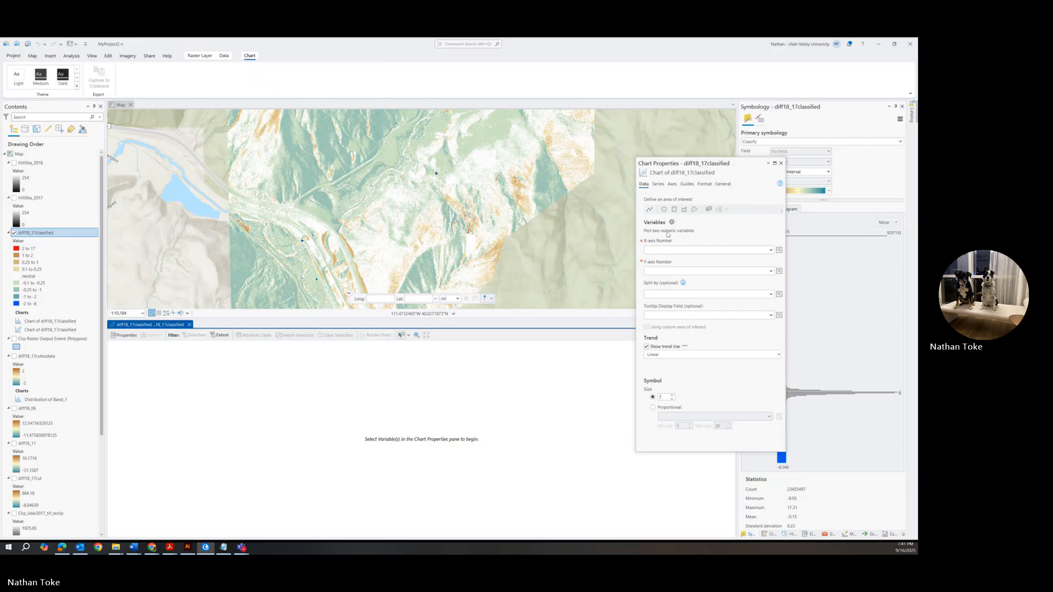
pyautogui.click(781, 164)
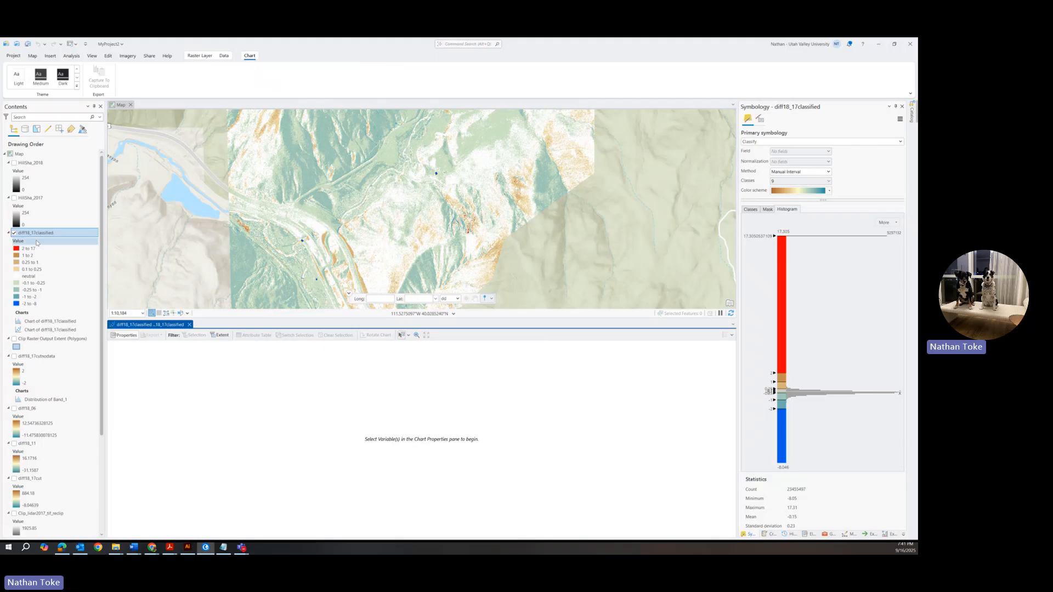
pyautogui.click(190, 325)
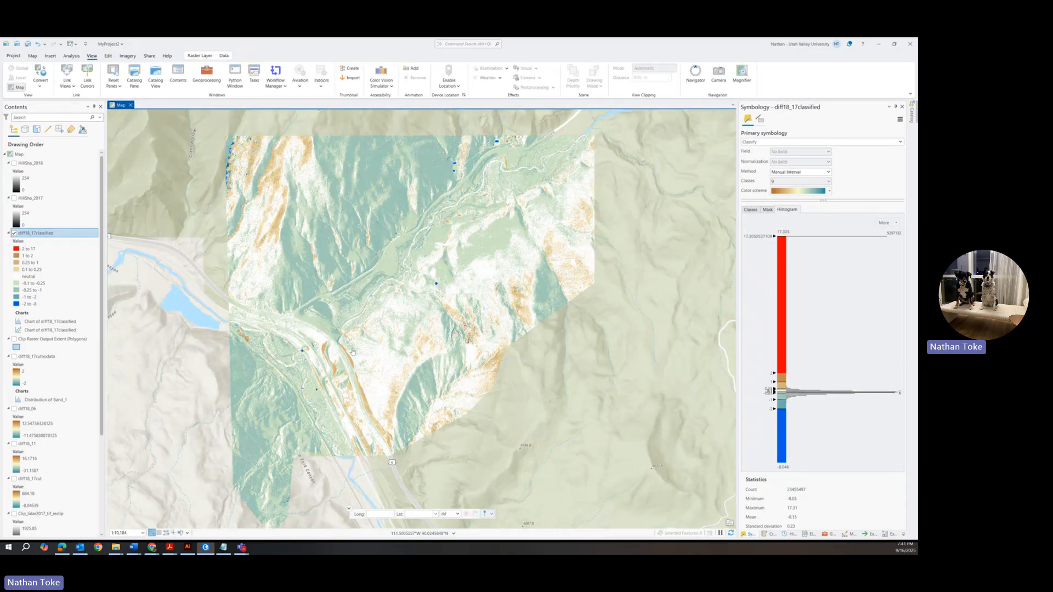
# Compare the narrow curved band in the -2 to -8 class near the road cut with HillSha_2017 by switching the hillshade on and off
pyautogui.scroll(3, 338, 349)
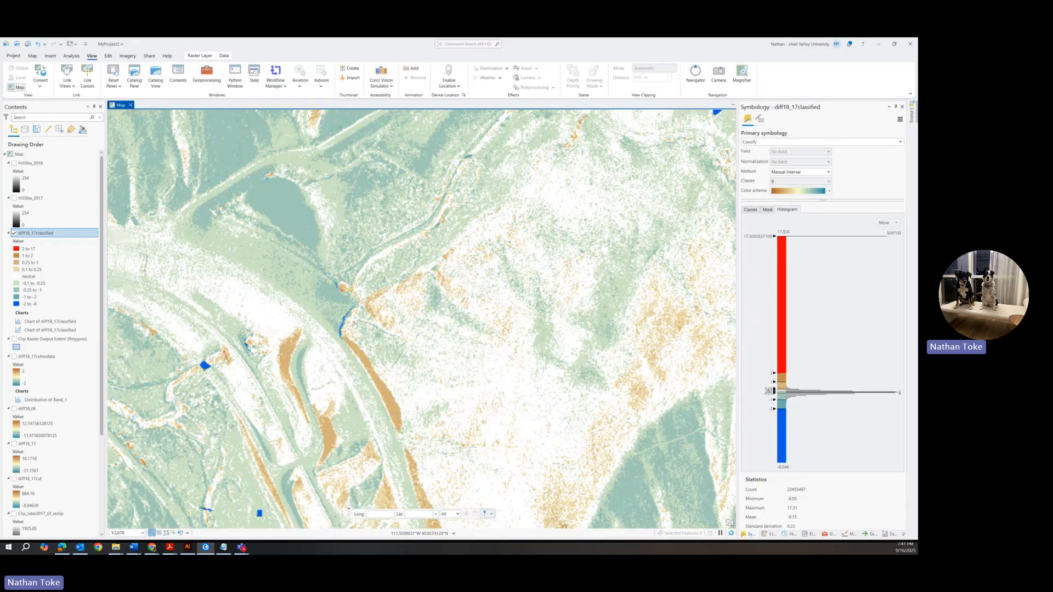
pyautogui.scroll(5, 327, 330)
pyautogui.scroll(-2, 285, 391)
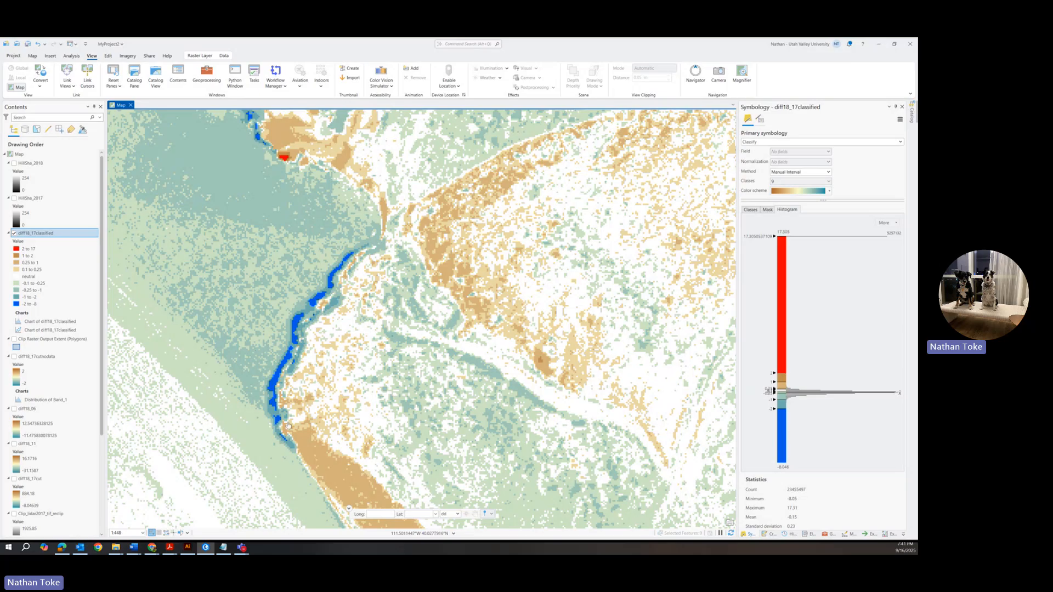
pyautogui.click(14, 198)
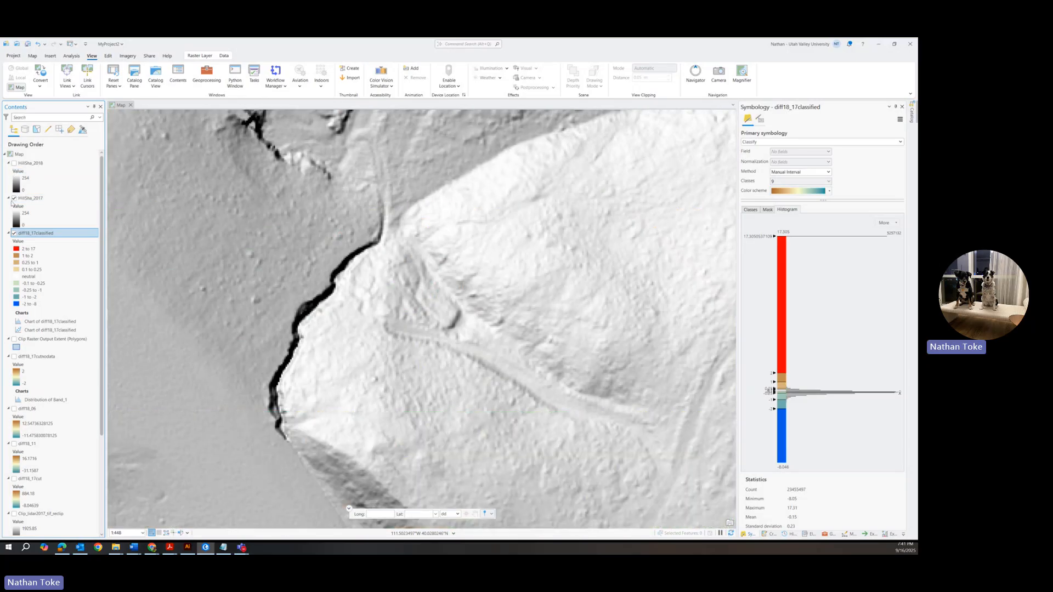
pyautogui.click(14, 198)
pyautogui.click(14, 199)
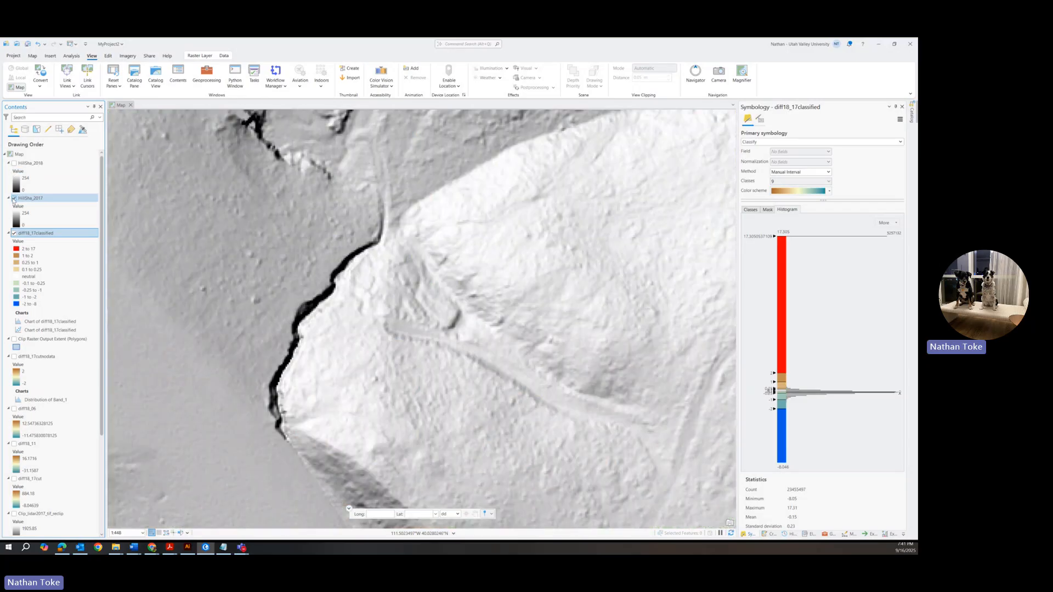
pyautogui.click(14, 199)
pyautogui.click(14, 198)
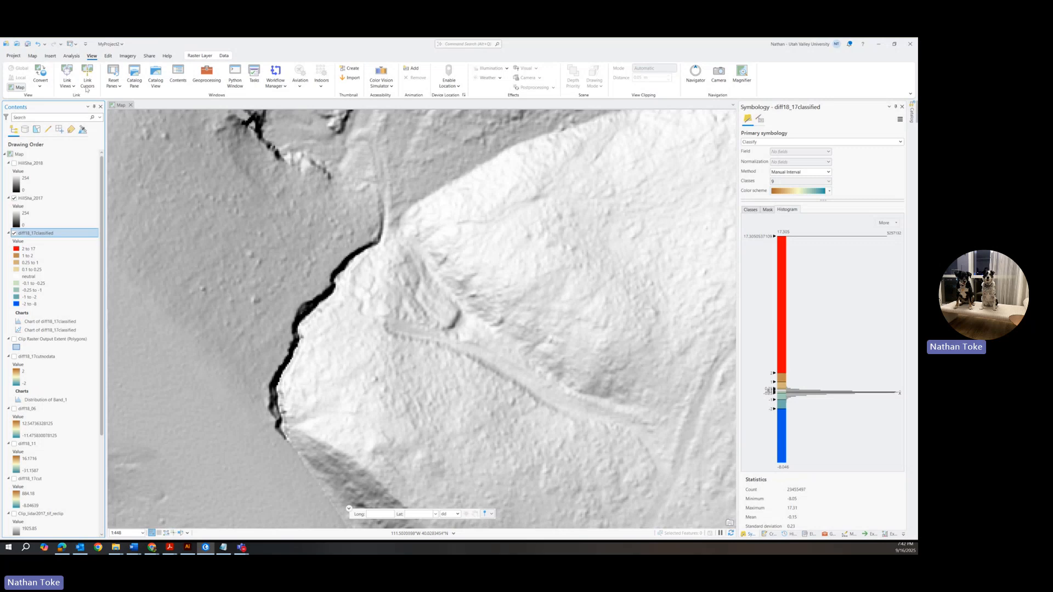
# Search the geoprocessing tools for "mask", open Extract by Mask, and create an editable polygon layer for its mask input
pyautogui.click(209, 84)
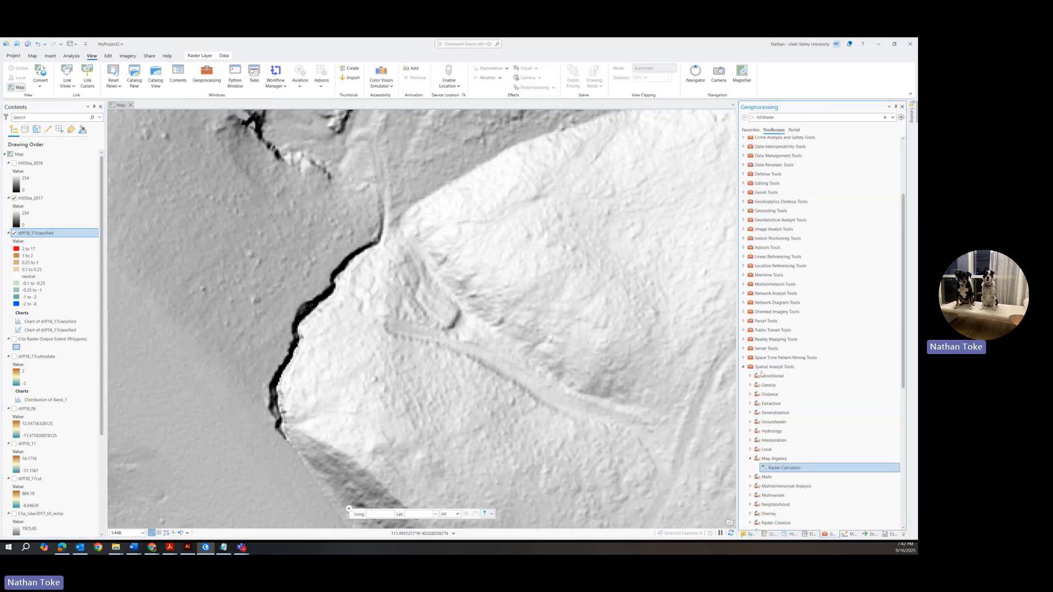
pyautogui.doubleClick(779, 117)
pyautogui.write('mask')
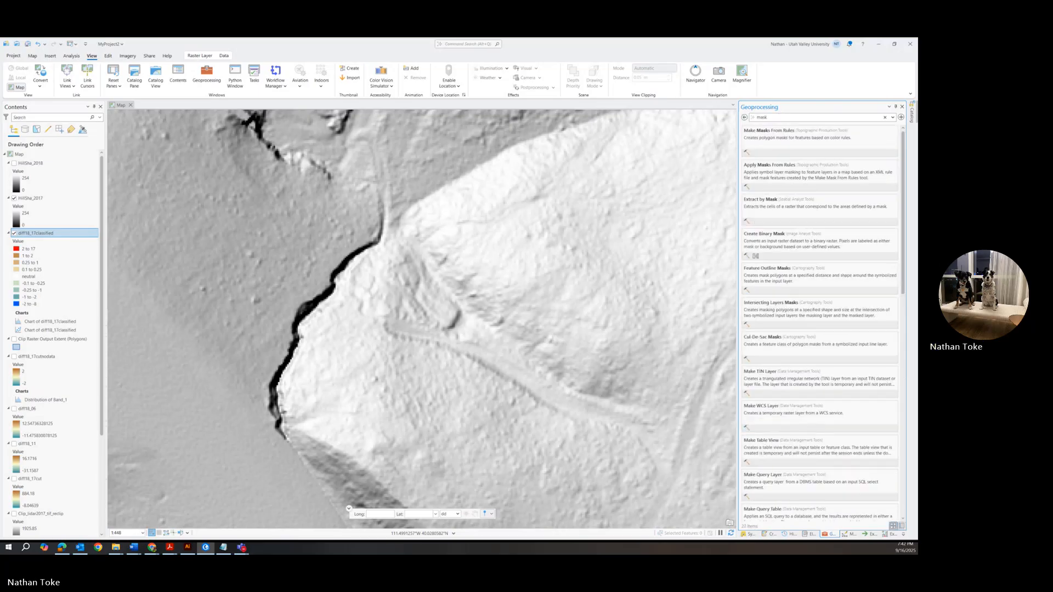
pyautogui.click(766, 209)
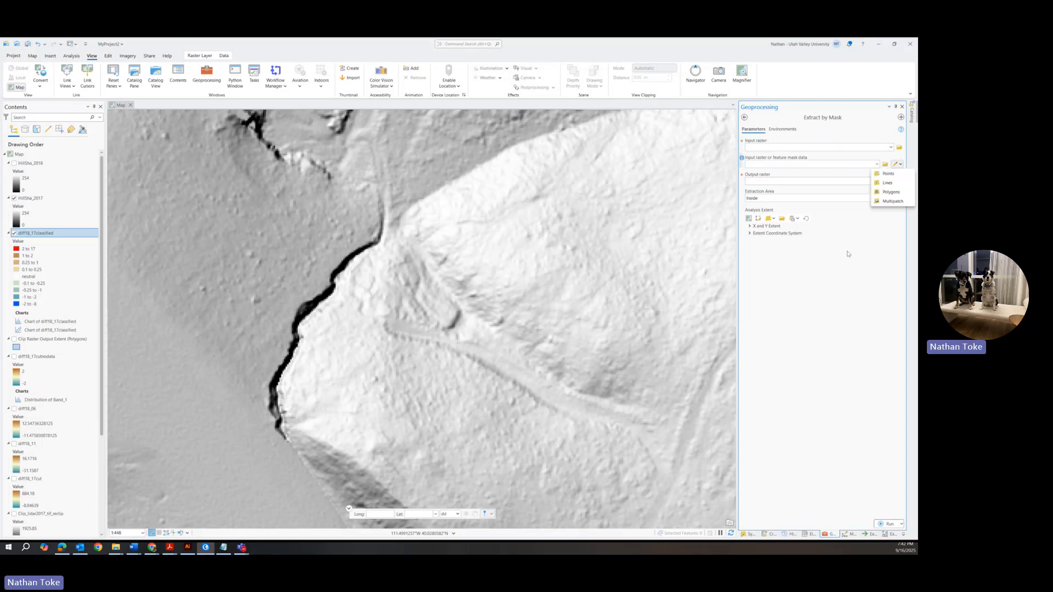
pyautogui.click(556, 379)
pyautogui.click(322, 406)
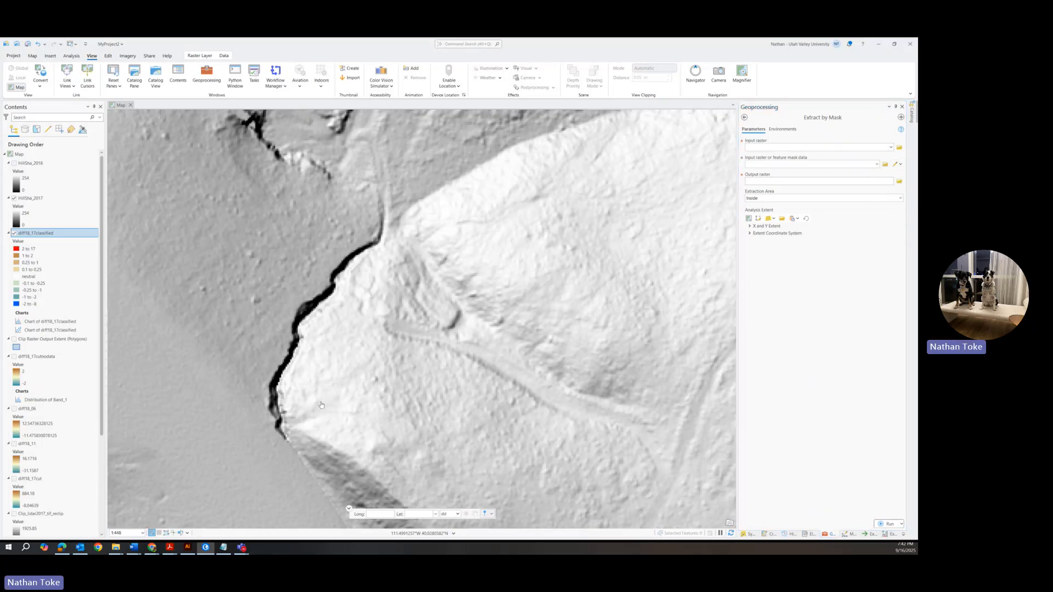
pyautogui.doubleClick(286, 442)
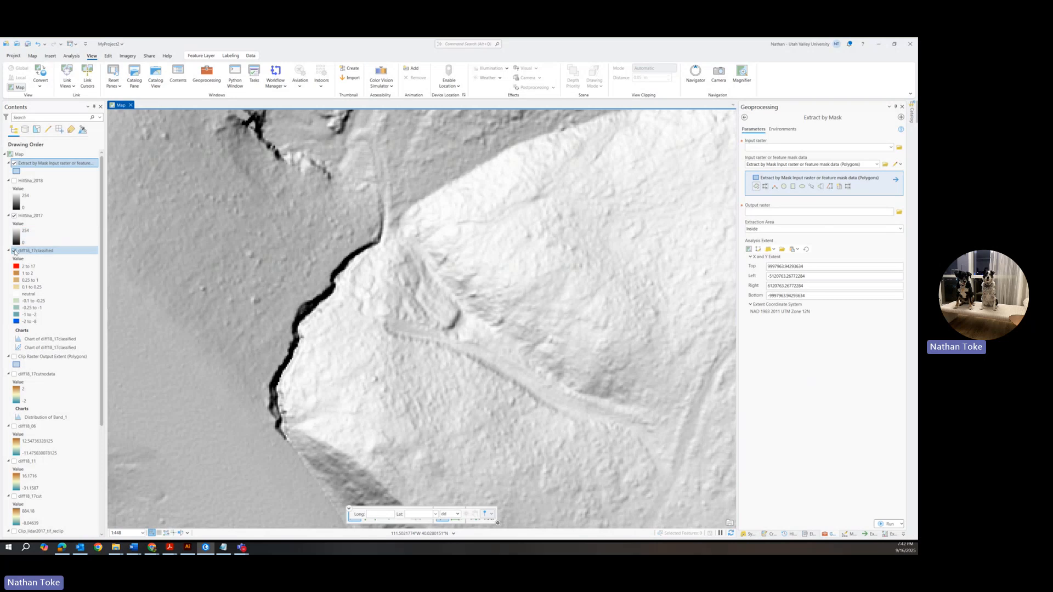
# Show HillSha_2018 instead of HillSha_2017 and trace a closed mask polygon around the dark curved scarp, up its outer edge and back along the inner one
pyautogui.click(15, 181)
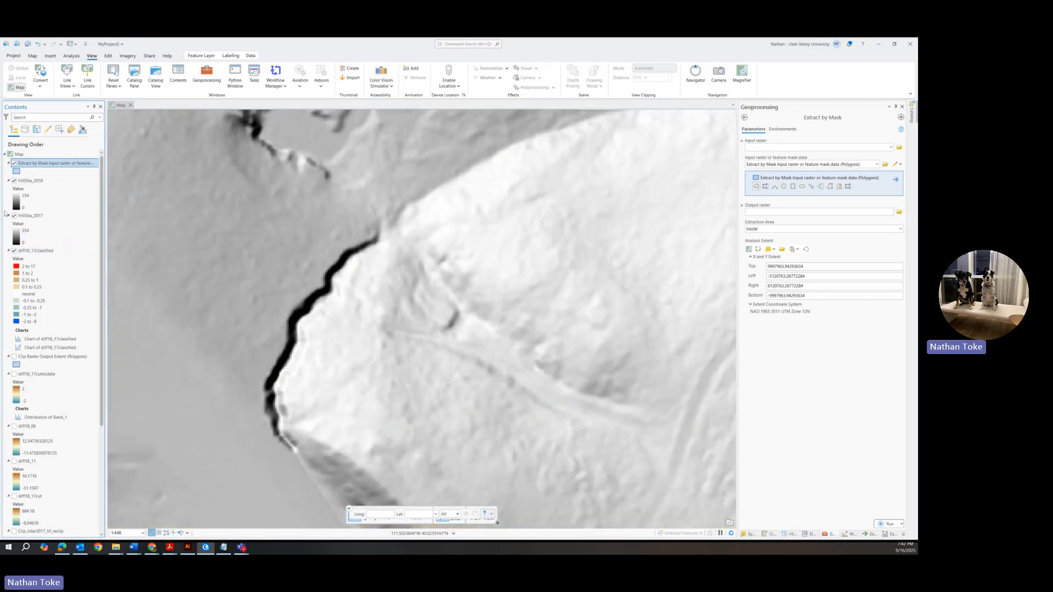
pyautogui.click(14, 216)
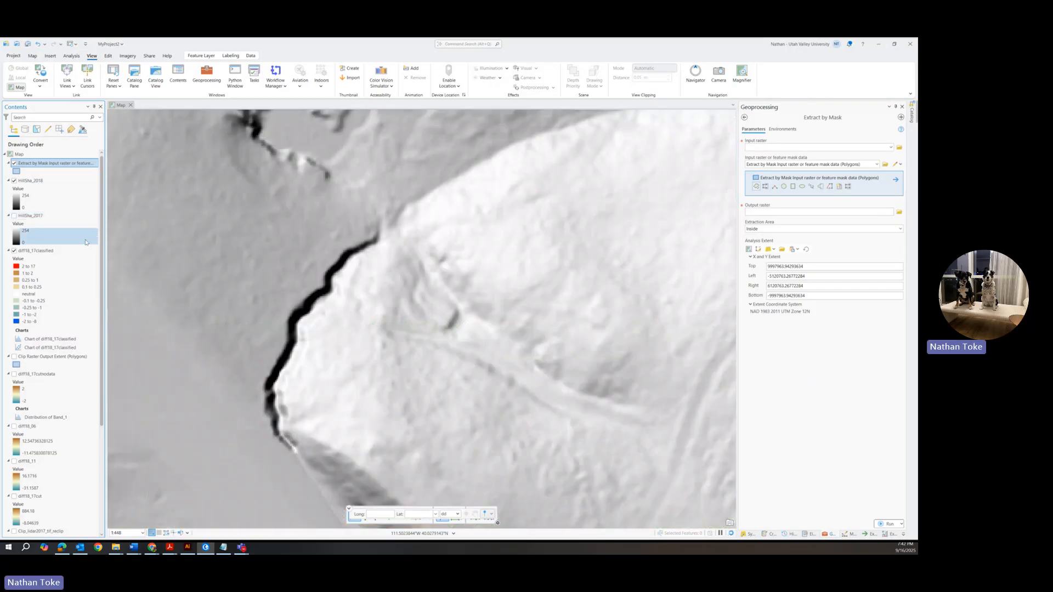
pyautogui.click(289, 452)
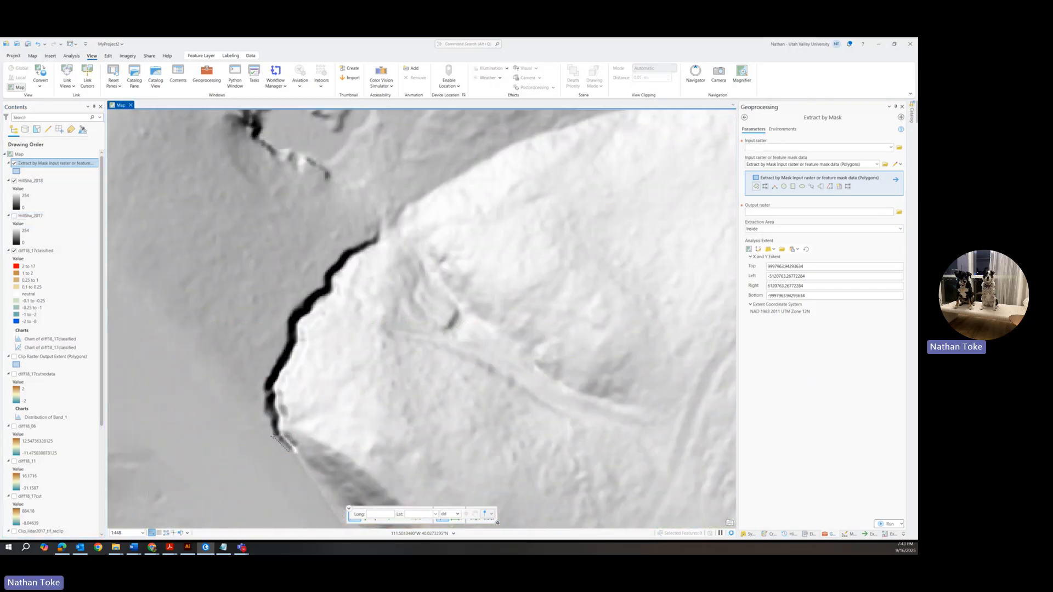
pyautogui.click(272, 437)
pyautogui.click(266, 420)
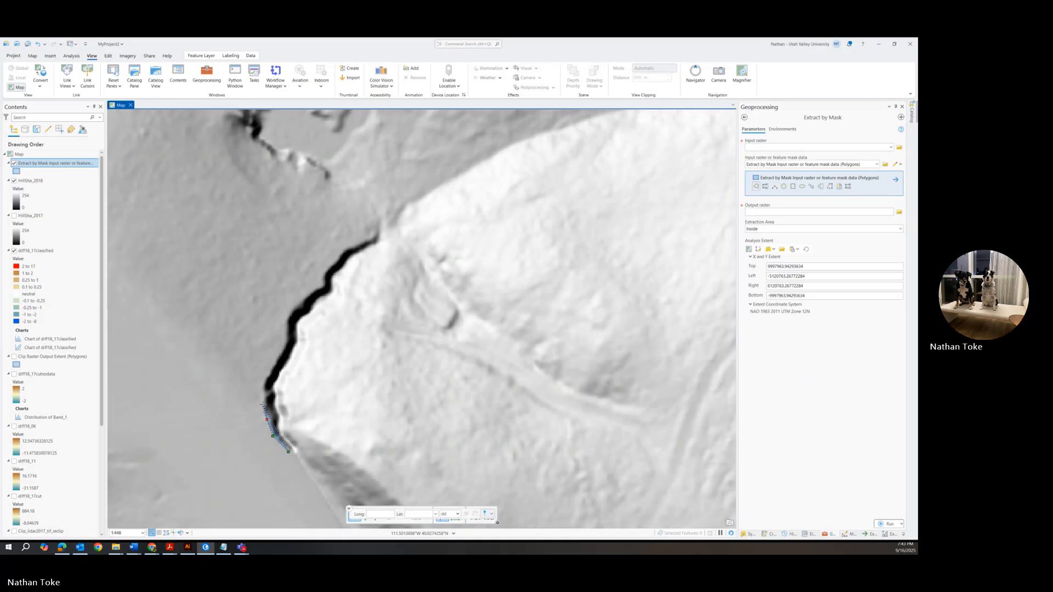
pyautogui.click(263, 404)
pyautogui.click(263, 377)
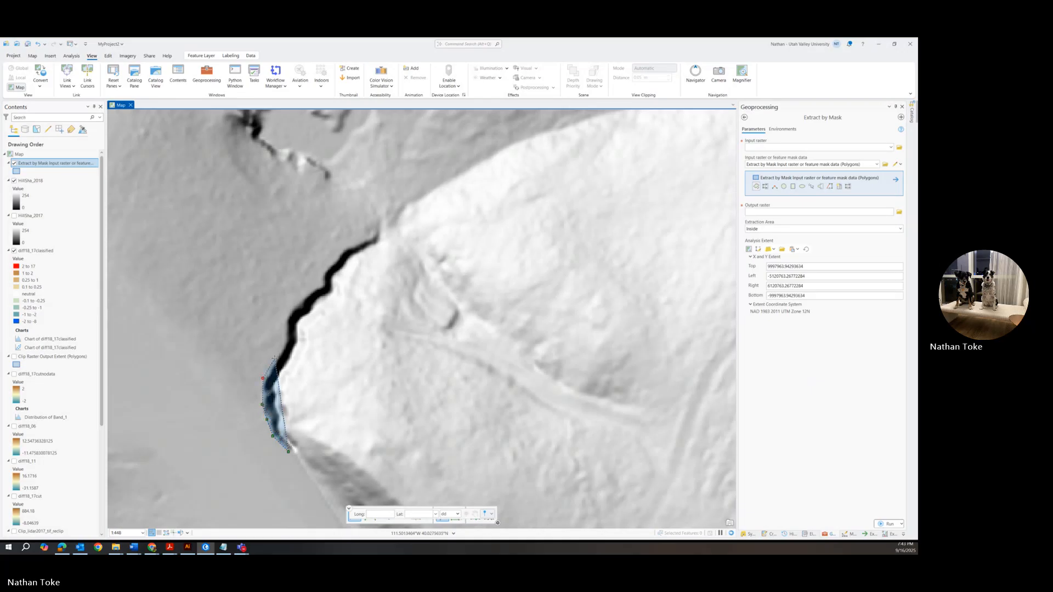
pyautogui.click(277, 358)
pyautogui.click(285, 343)
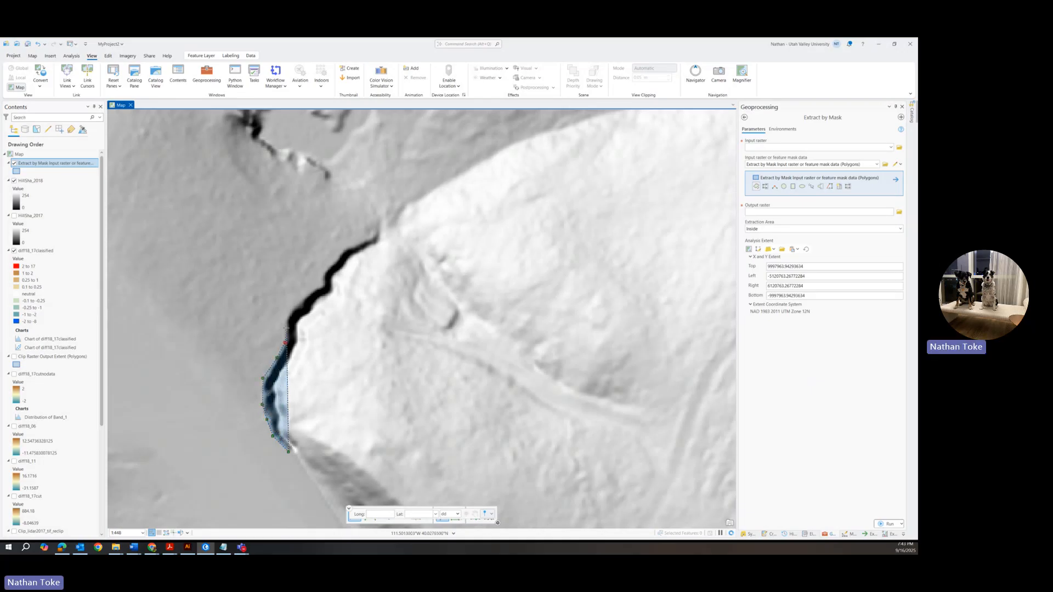
pyautogui.click(285, 327)
pyautogui.click(286, 318)
pyautogui.click(292, 309)
pyautogui.click(299, 302)
pyautogui.click(303, 298)
pyautogui.click(314, 289)
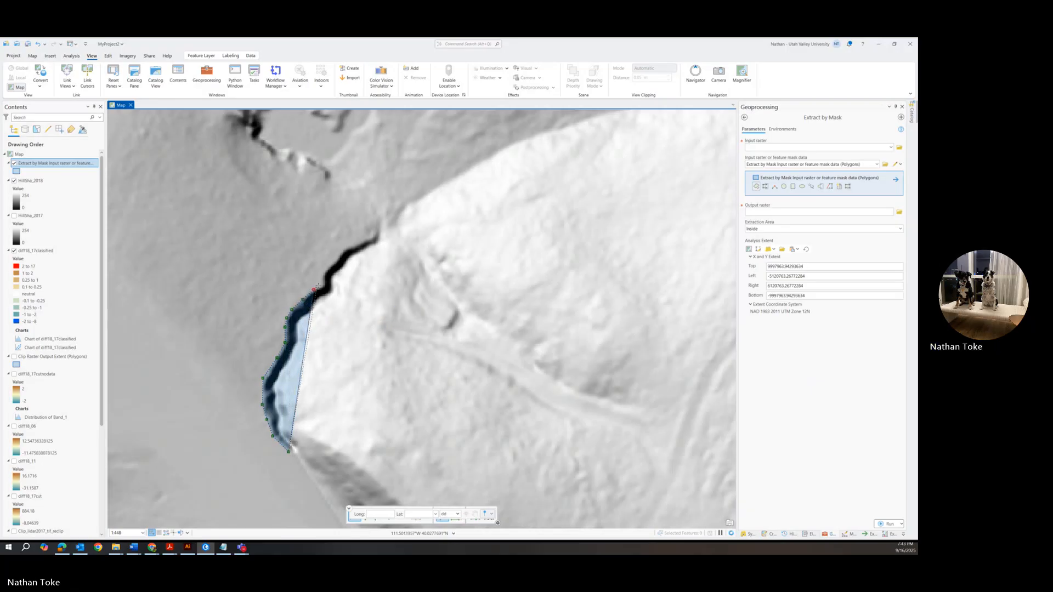
pyautogui.click(323, 279)
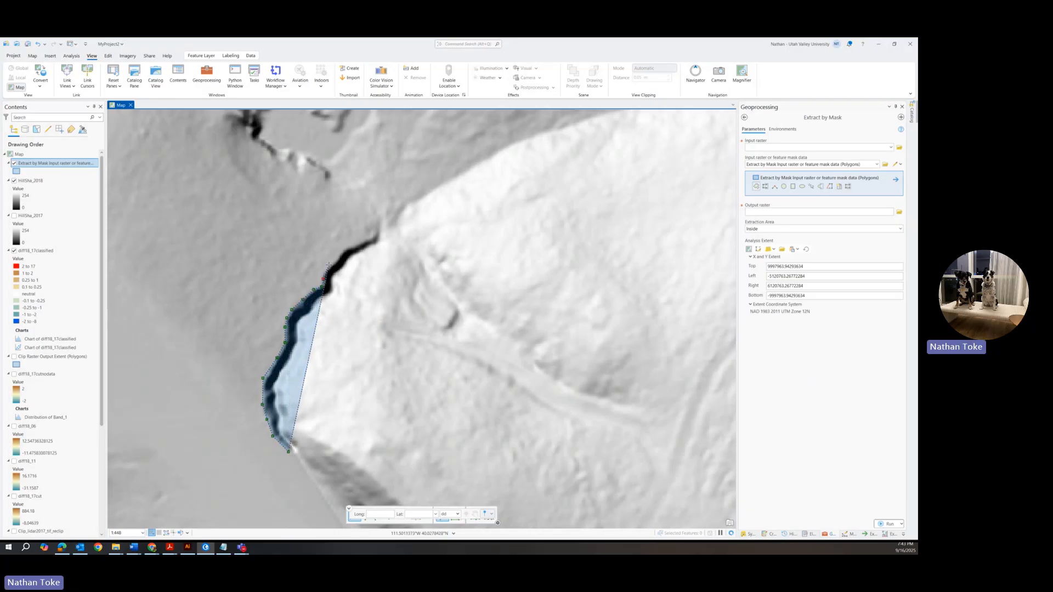
pyautogui.click(335, 260)
pyautogui.click(340, 254)
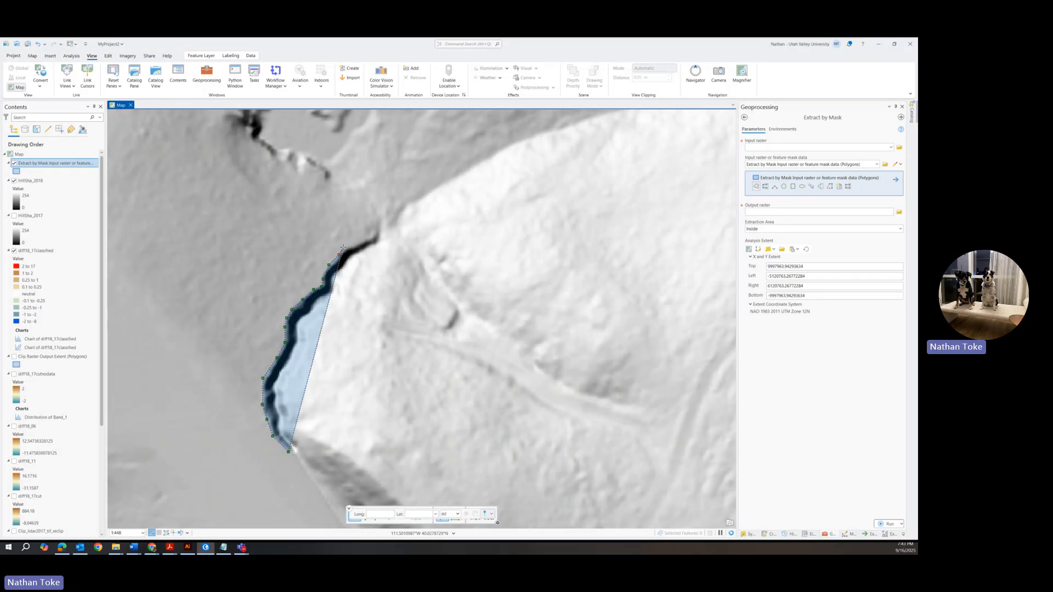
pyautogui.click(346, 248)
pyautogui.click(356, 243)
pyautogui.click(366, 240)
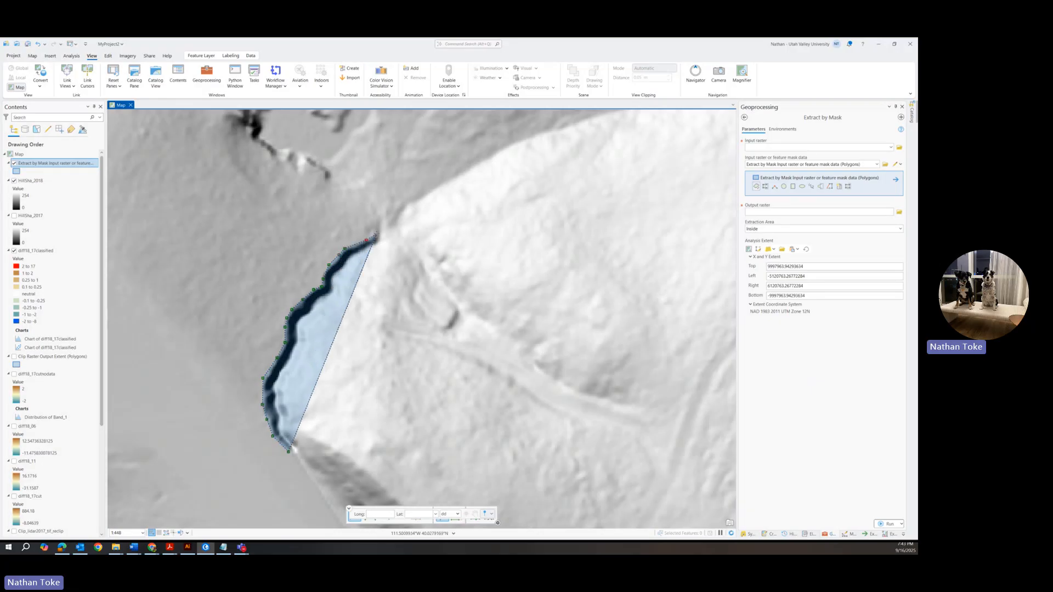
pyautogui.click(380, 225)
pyautogui.click(384, 229)
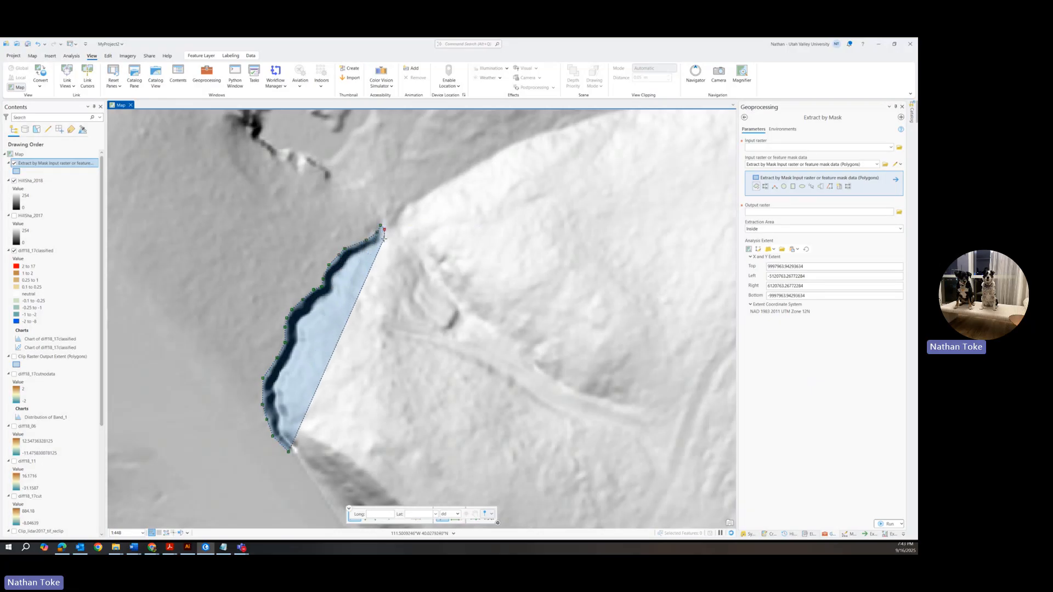
pyautogui.click(376, 248)
pyautogui.click(365, 252)
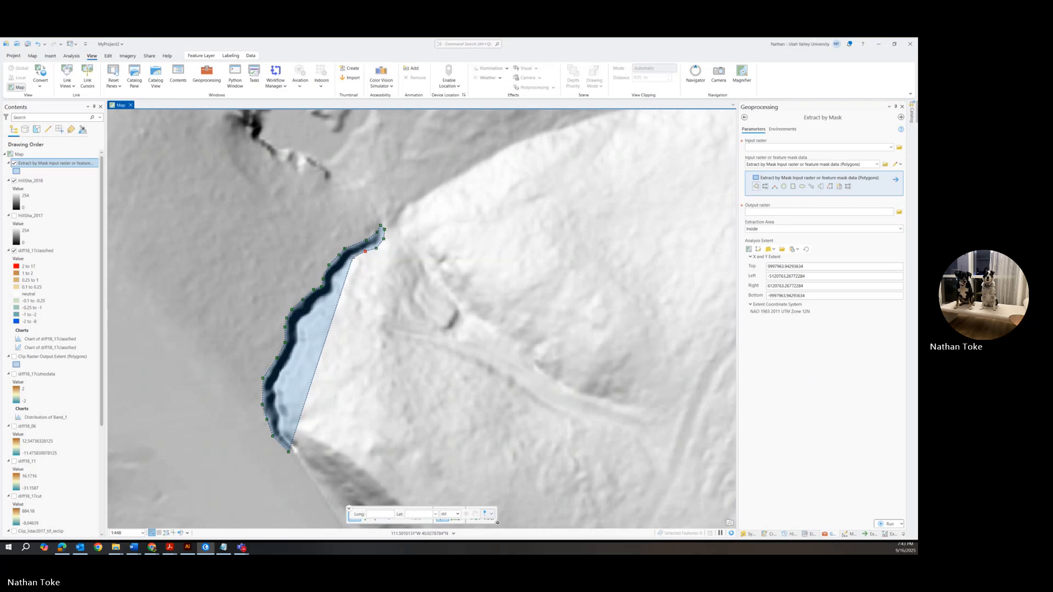
pyautogui.click(351, 258)
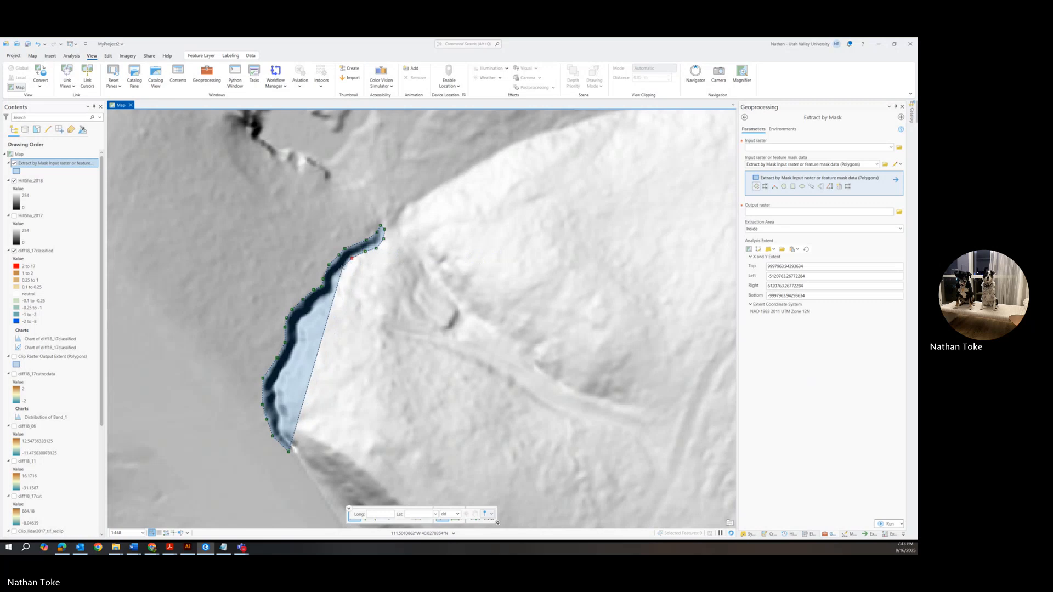
pyautogui.click(334, 295)
pyautogui.click(327, 301)
pyautogui.click(319, 306)
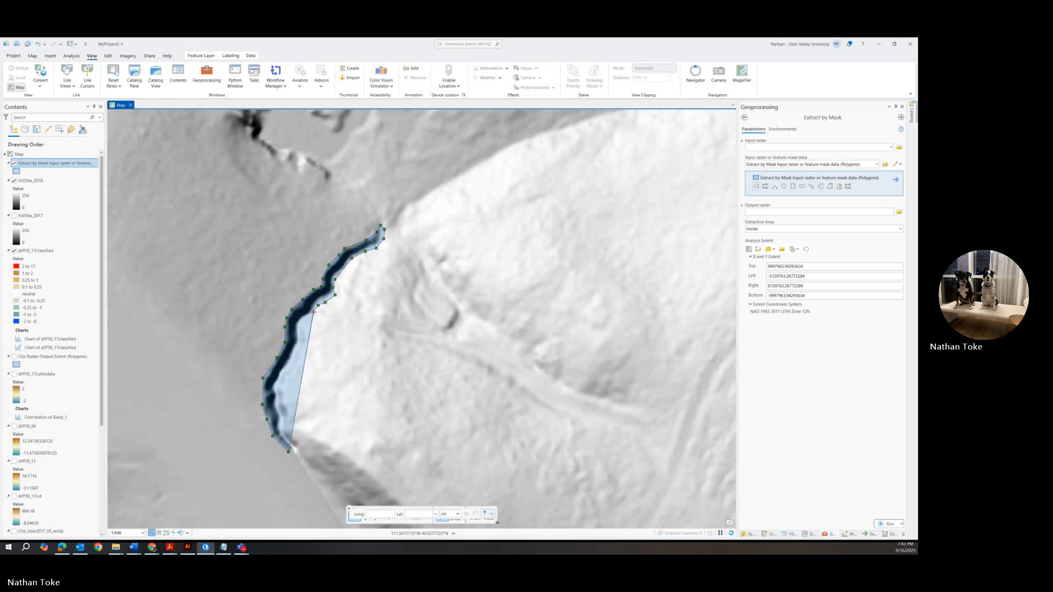
pyautogui.click(313, 312)
pyautogui.click(307, 317)
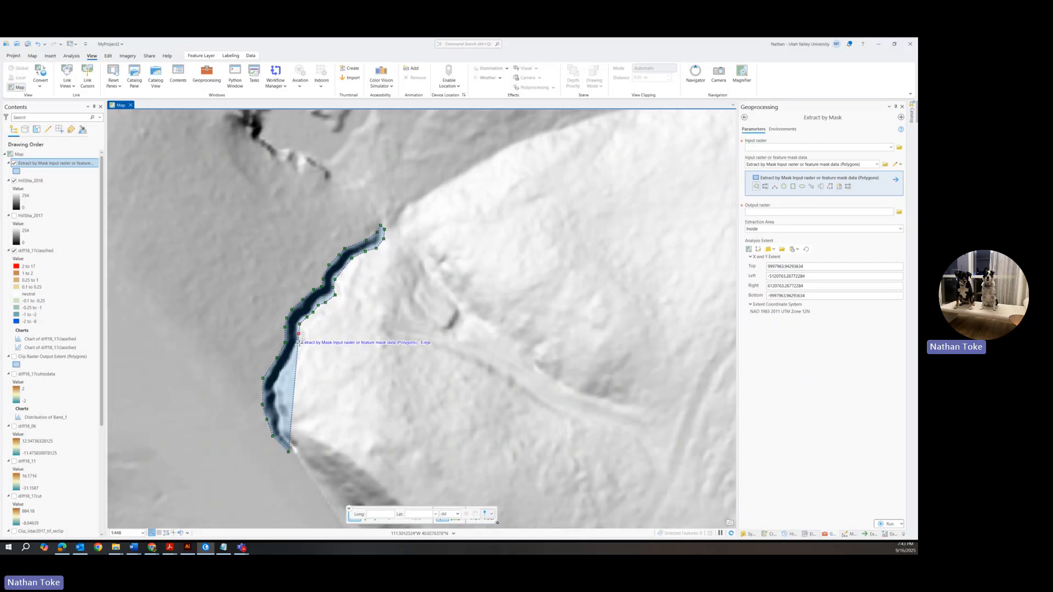
pyautogui.click(299, 333)
pyautogui.click(298, 344)
pyautogui.click(296, 353)
pyautogui.click(290, 366)
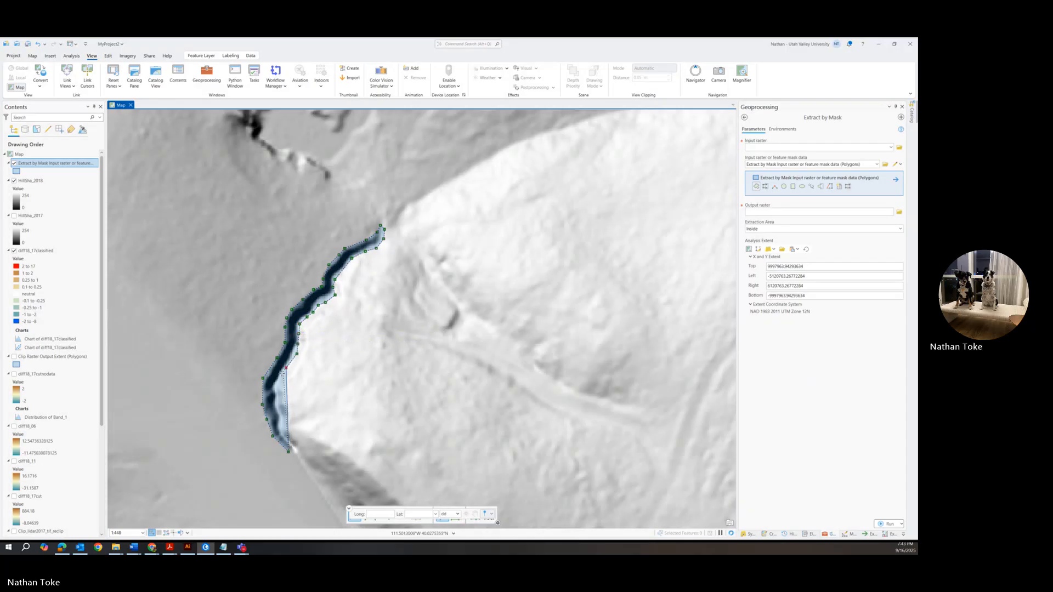
pyautogui.click(278, 378)
pyautogui.click(276, 388)
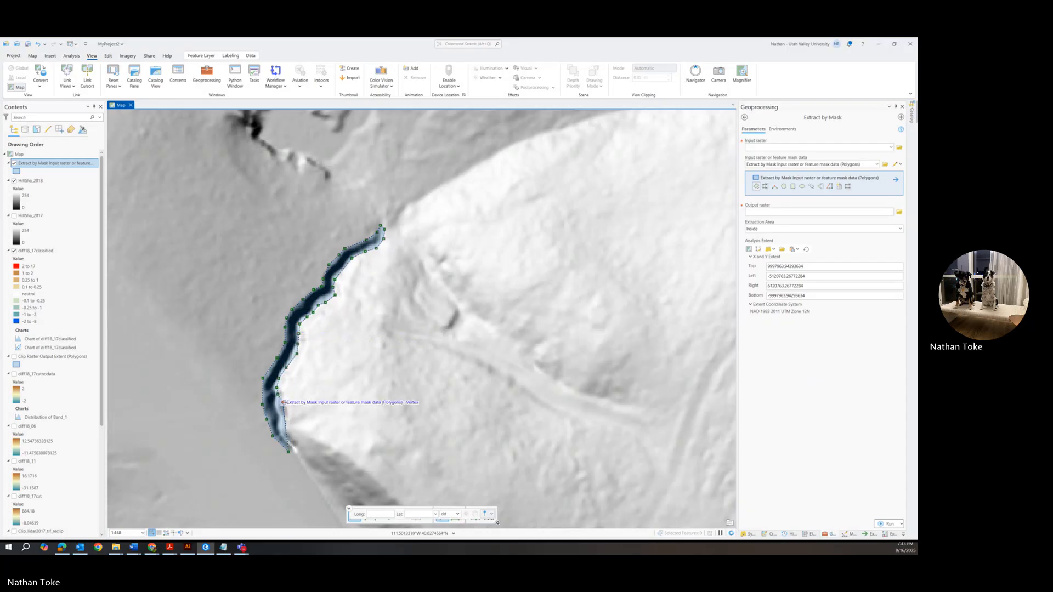
pyautogui.click(288, 407)
pyautogui.click(287, 421)
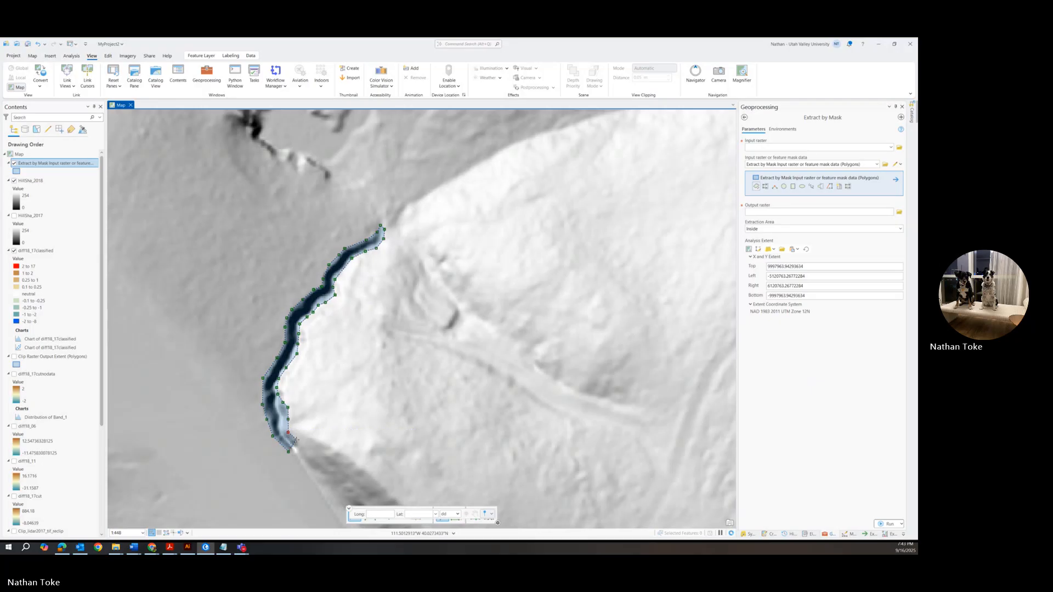
pyautogui.click(296, 439)
pyautogui.click(298, 449)
pyautogui.doubleClick(296, 456)
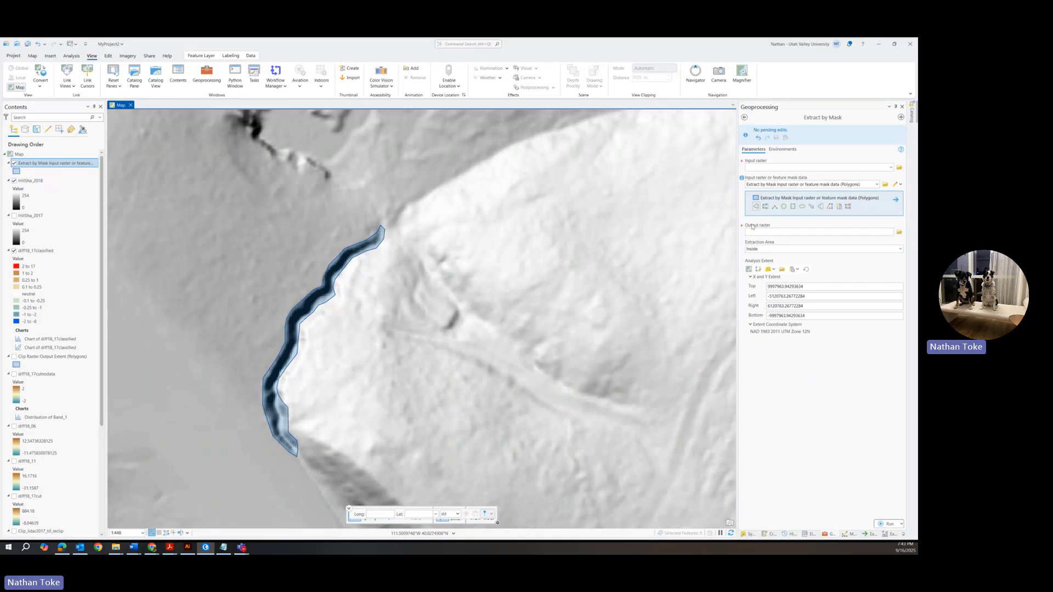
# Leave Extract by Mask and expand the Zonal toolset within Spatial Analyst Tools
pyautogui.click(744, 117)
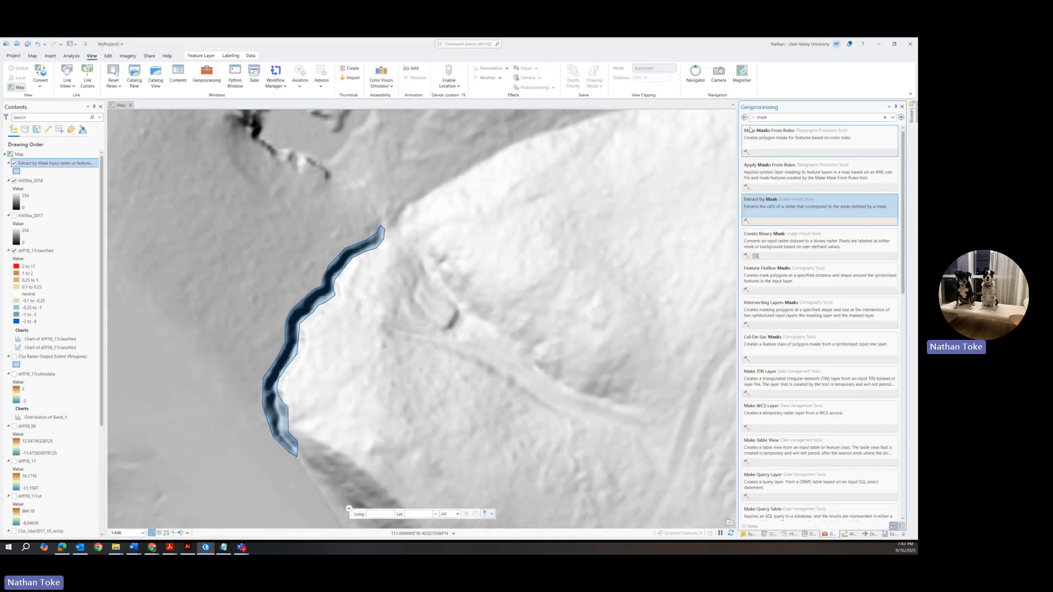
pyautogui.click(745, 117)
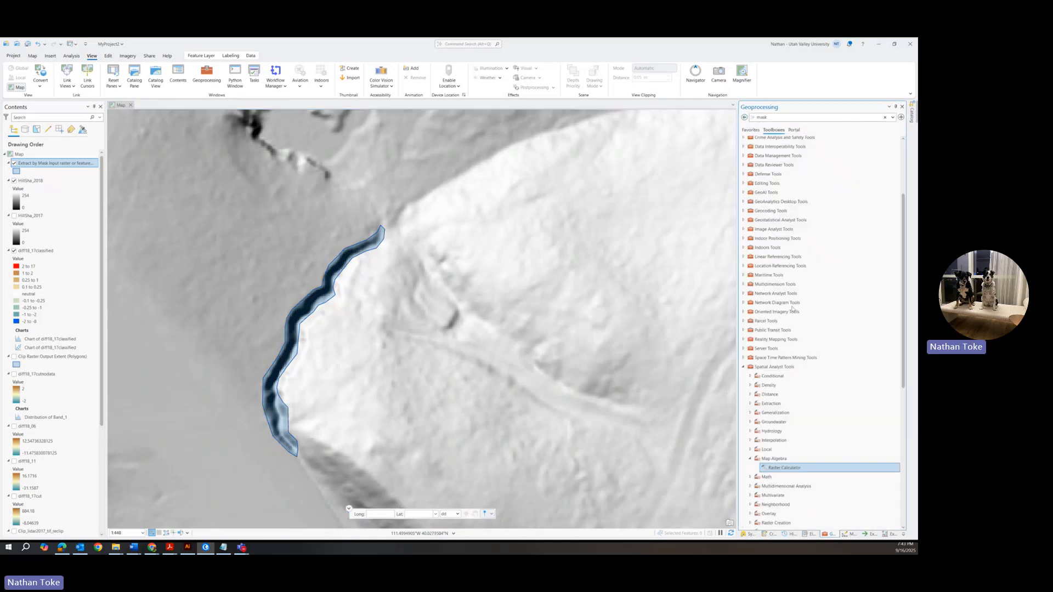
pyautogui.scroll(-6, 792, 309)
pyautogui.click(790, 387)
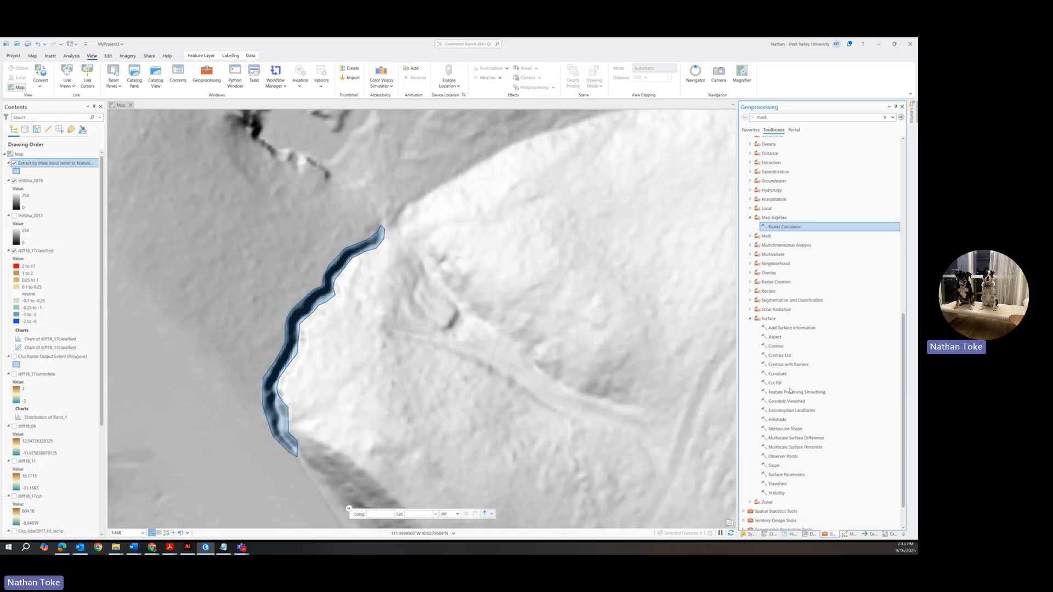
pyautogui.scroll(-1, 790, 390)
pyautogui.click(764, 201)
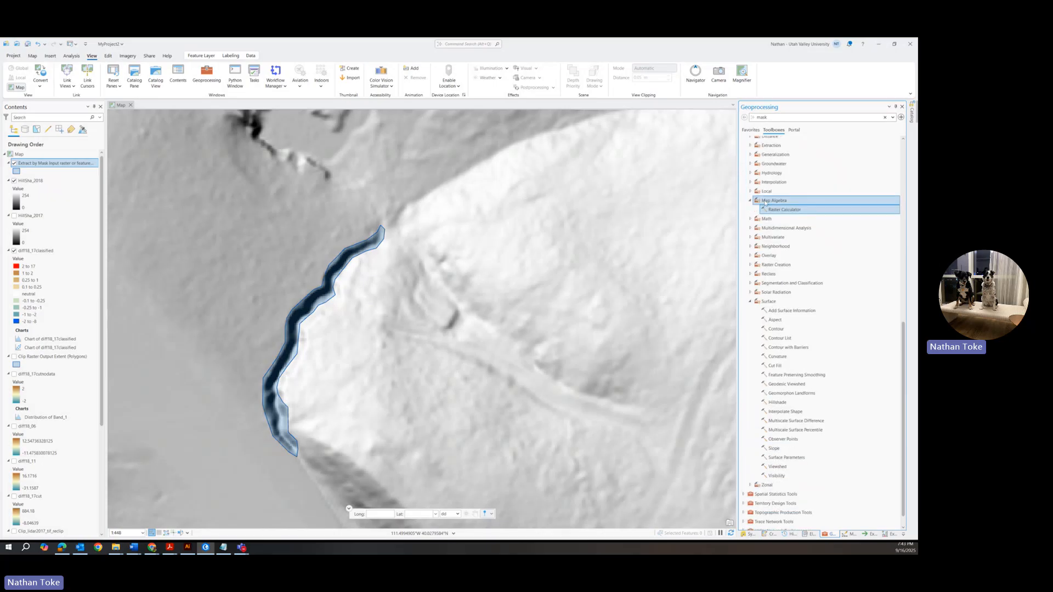
pyautogui.scroll(-1, 763, 202)
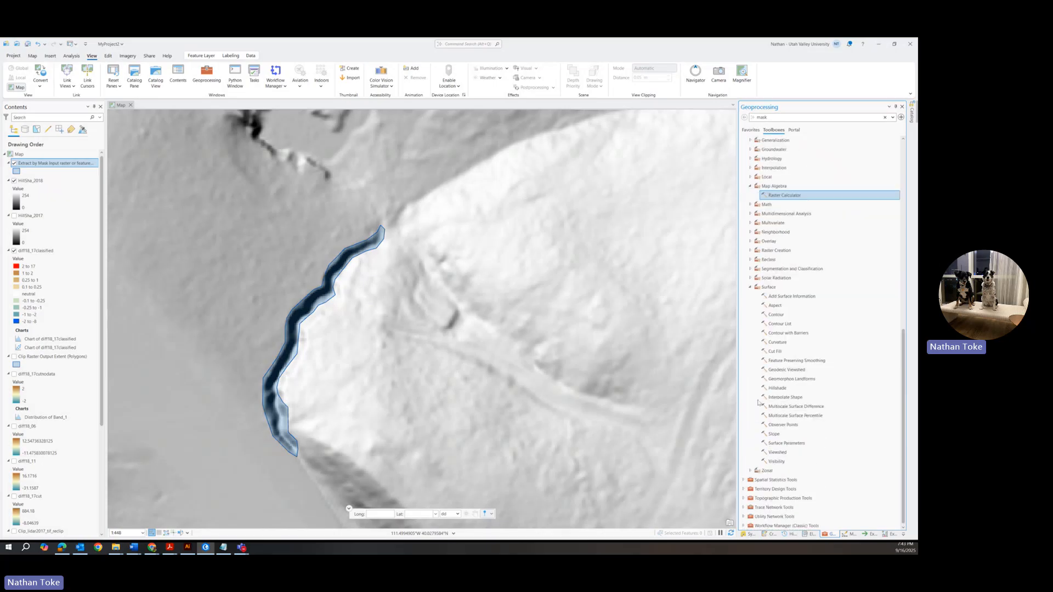
pyautogui.click(750, 471)
pyautogui.scroll(-4, 778, 455)
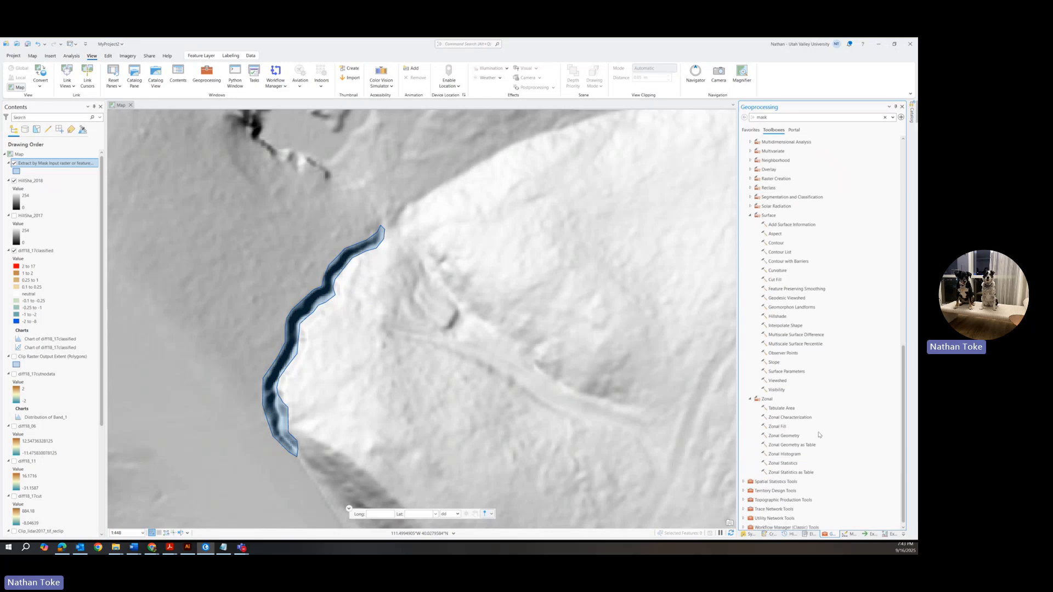
pyautogui.click(784, 464)
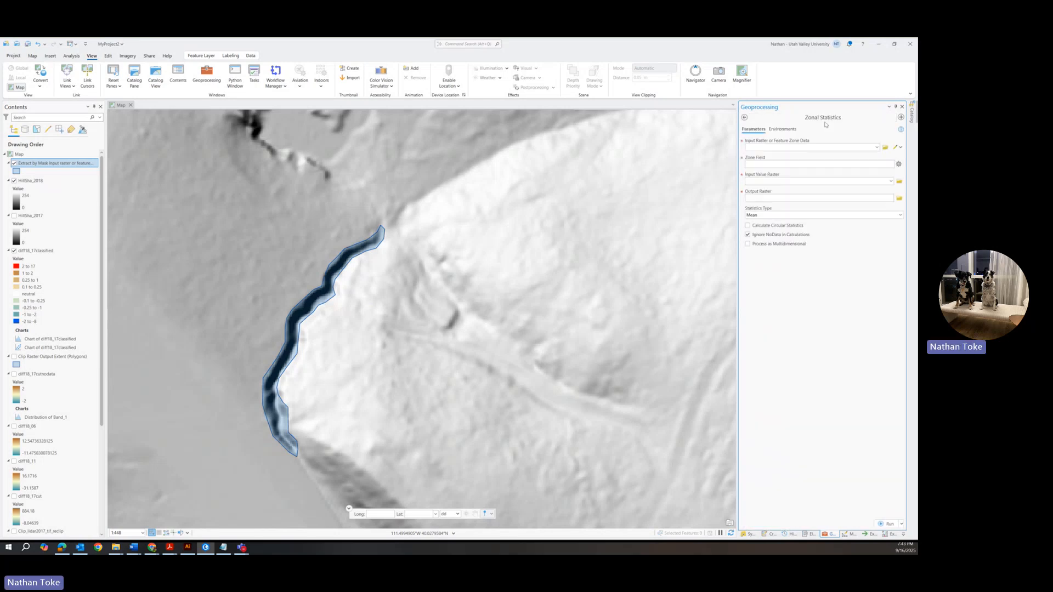
pyautogui.click(877, 147)
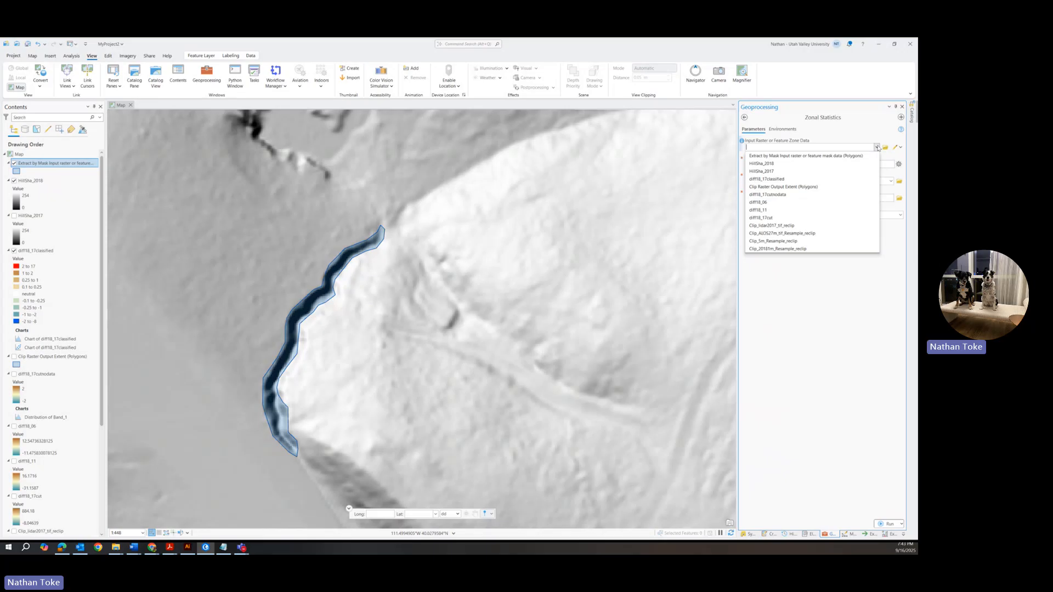
pyautogui.click(818, 156)
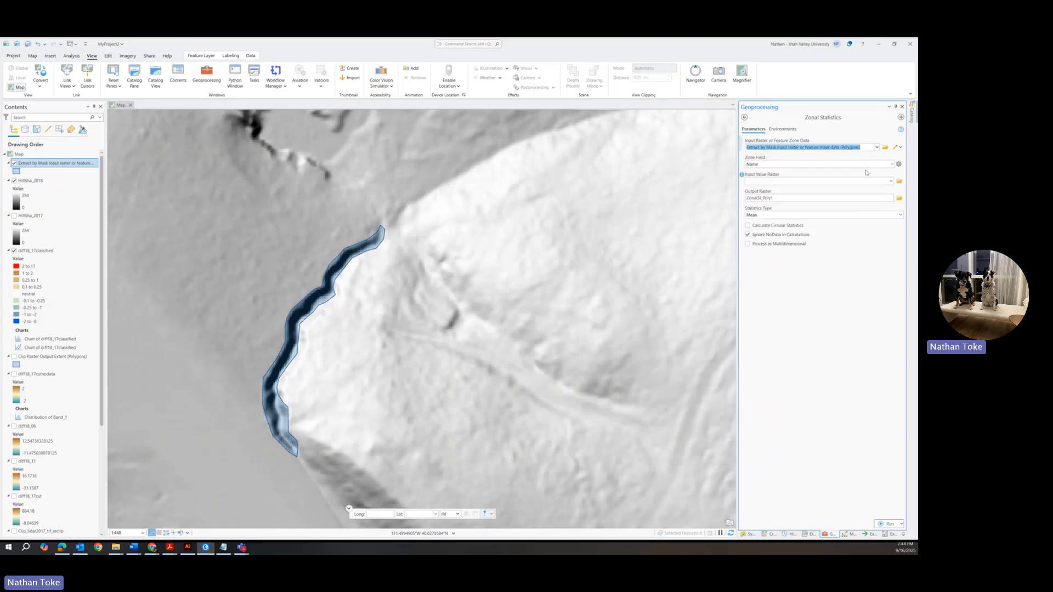
pyautogui.click(891, 164)
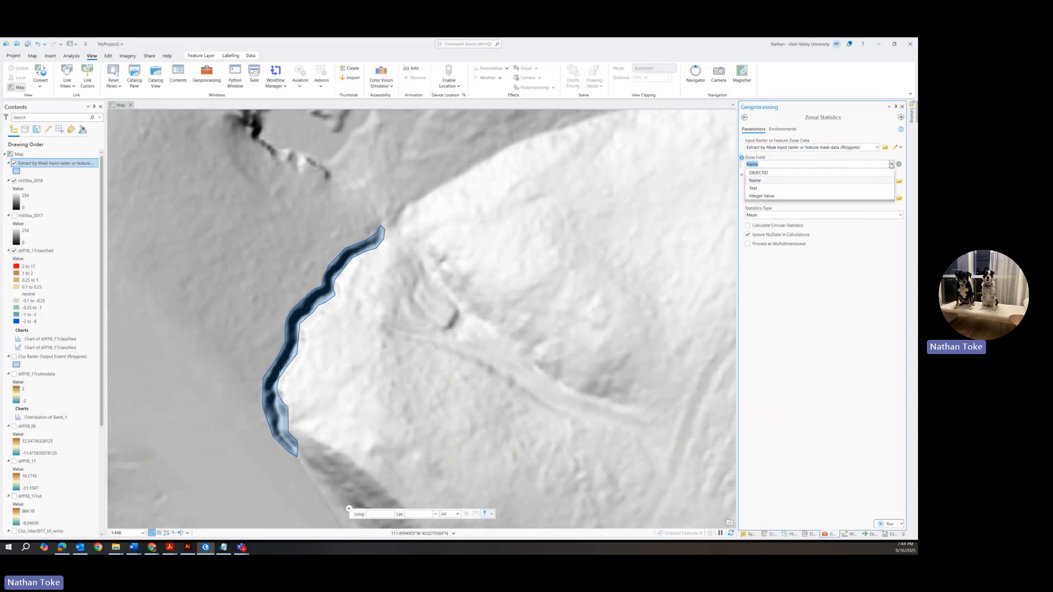
pyautogui.click(892, 164)
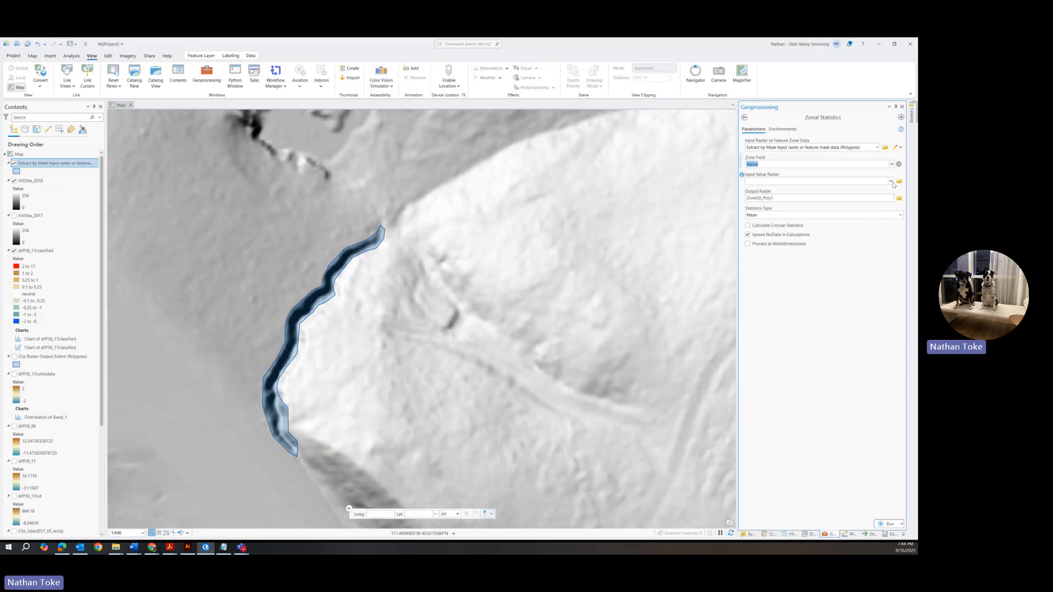
pyautogui.click(891, 181)
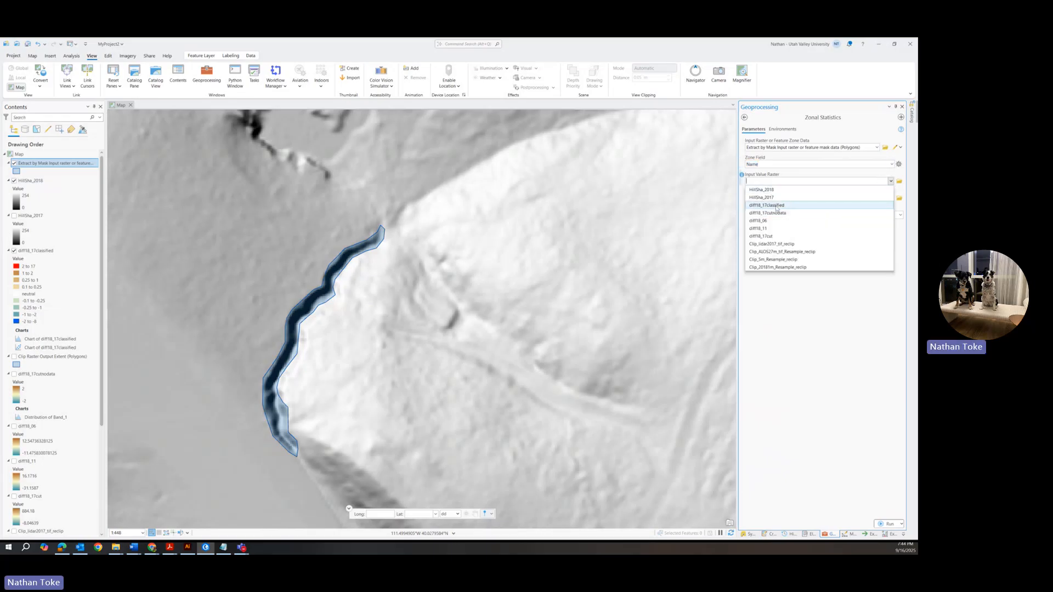
pyautogui.click(776, 206)
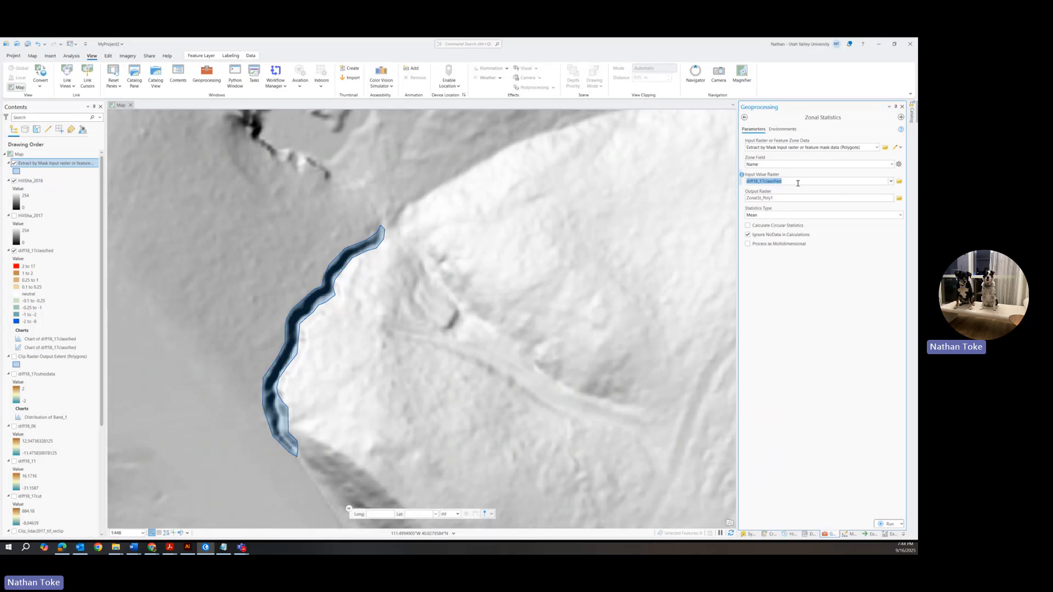
pyautogui.click(902, 216)
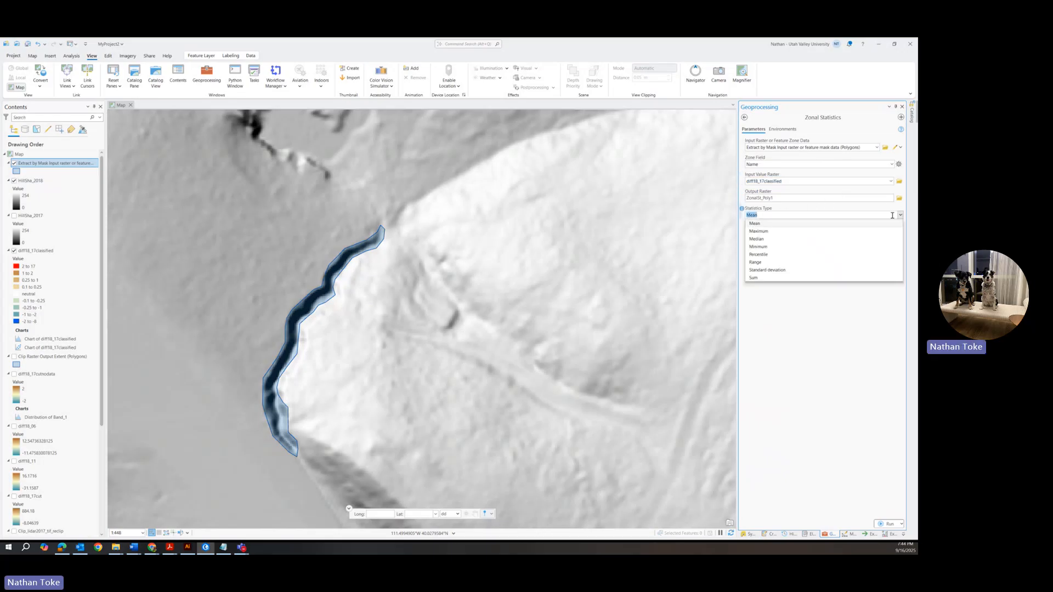
pyautogui.click(779, 210)
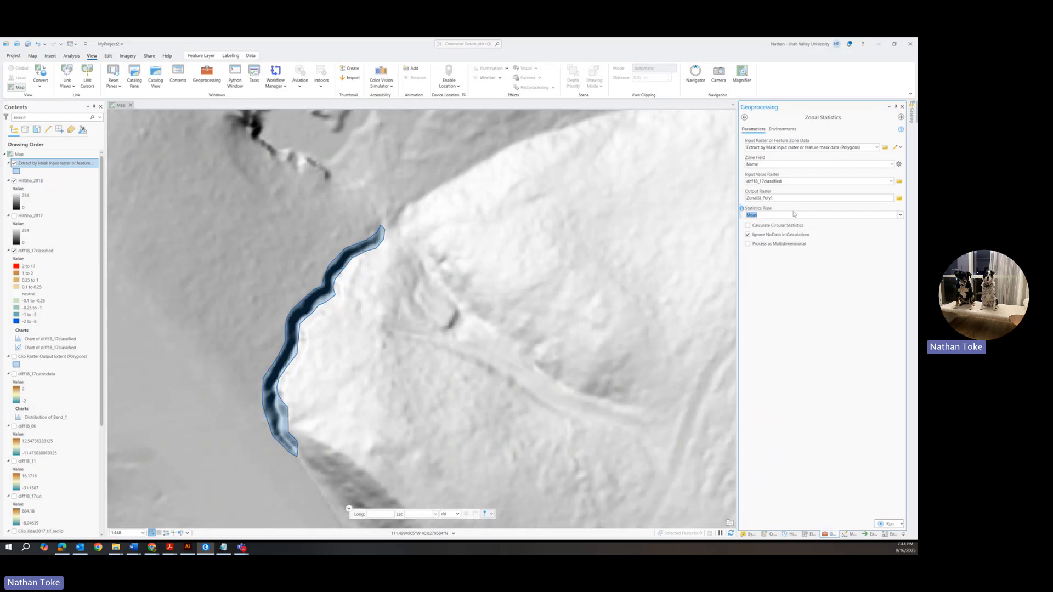
pyautogui.click(901, 215)
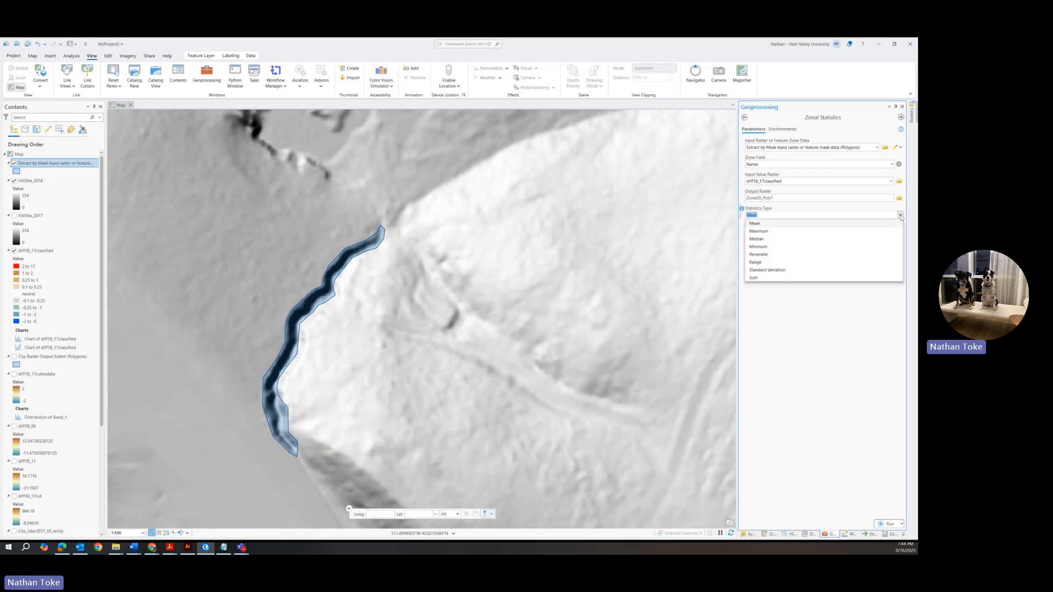
pyautogui.click(762, 224)
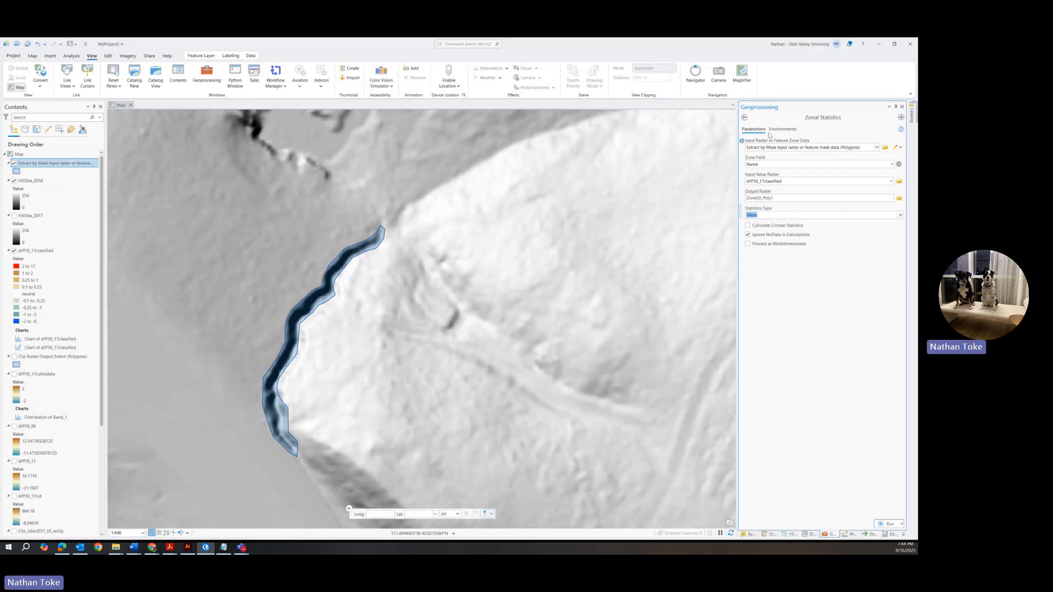
pyautogui.click(744, 116)
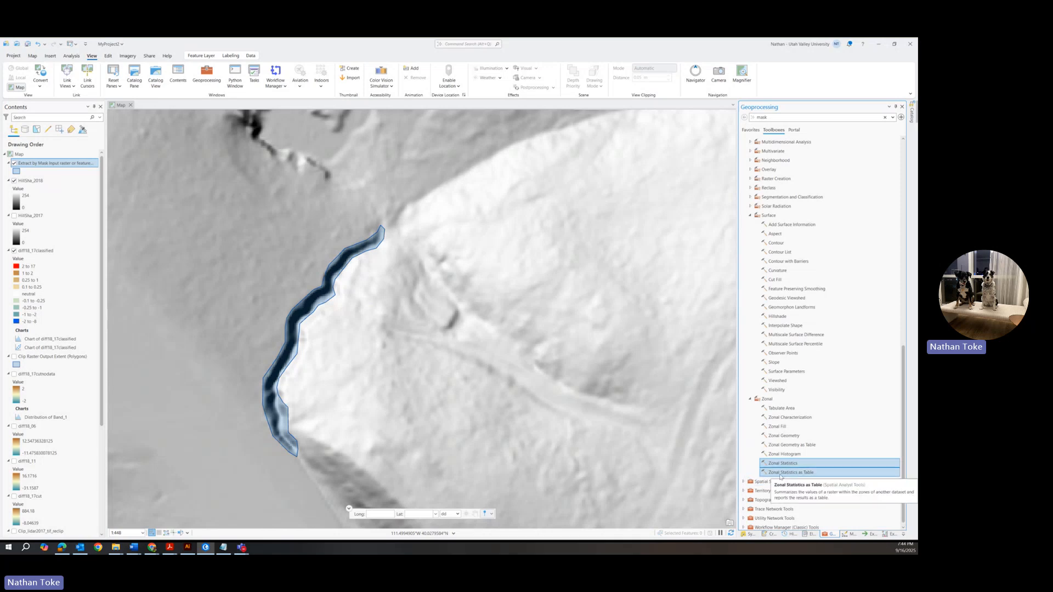
# Open Zonal Statistics as Table and set the Extract by Mask polygon layer as its feature zone data
pyautogui.doubleClick(780, 473)
pyautogui.click(876, 147)
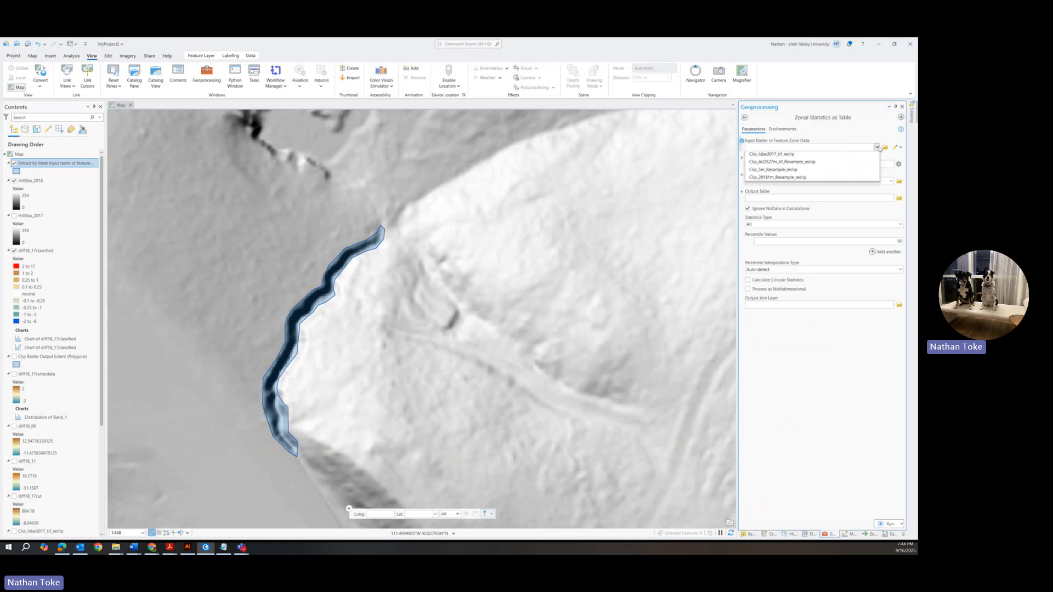
pyautogui.click(778, 157)
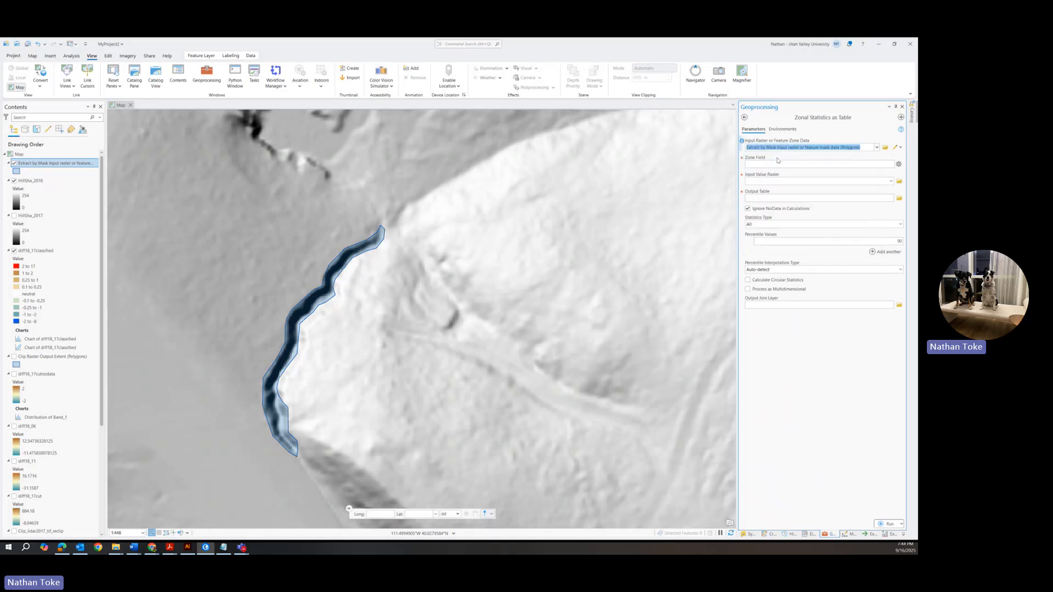
# Try to run Zonal Statistics as Table with diff18_17classified as the input value raster, and check the run's error details
pyautogui.click(891, 181)
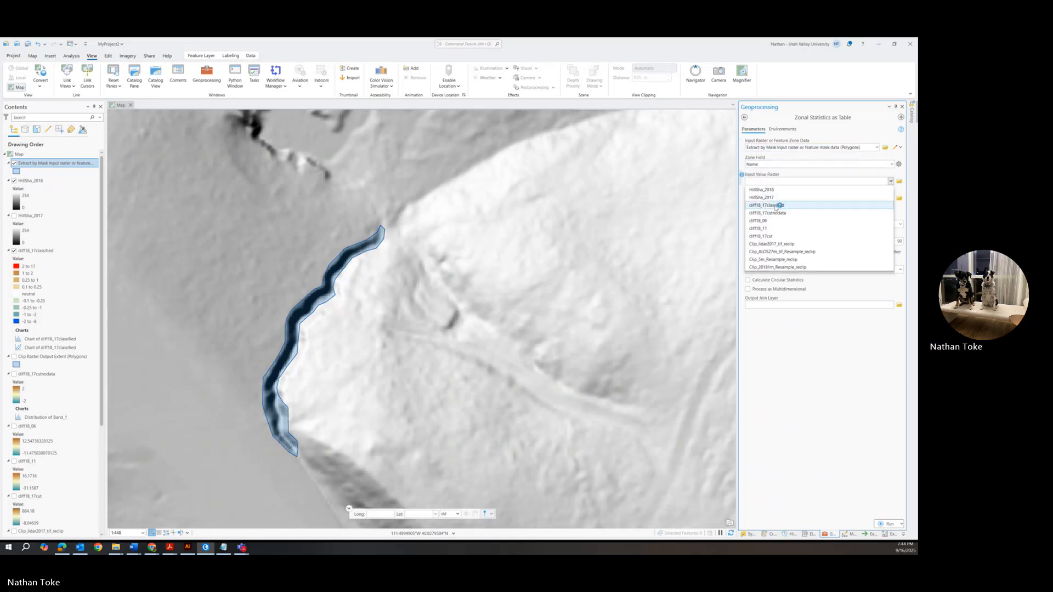
pyautogui.click(776, 206)
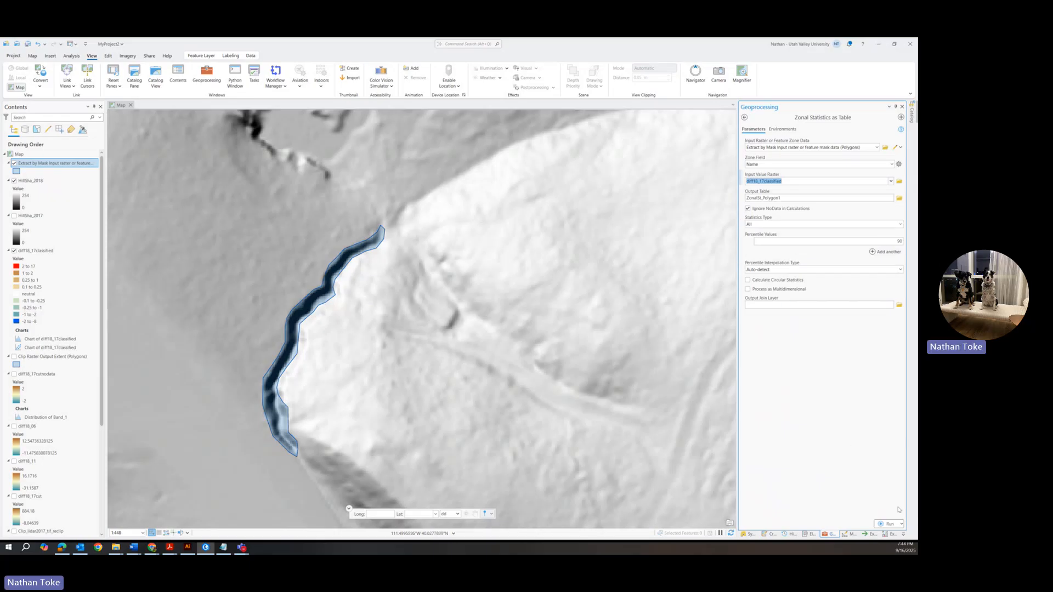
pyautogui.click(887, 524)
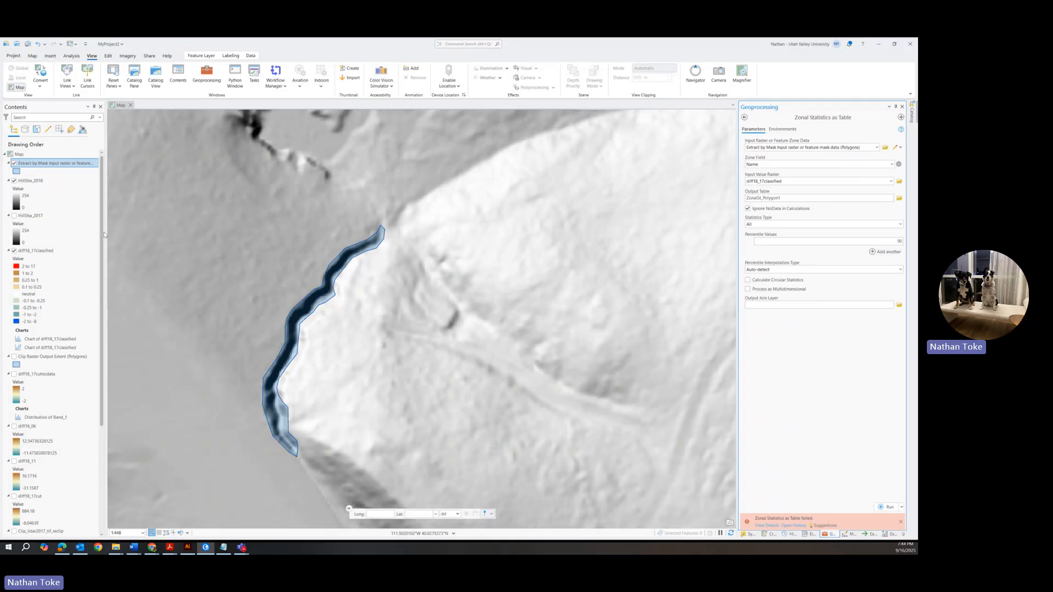
pyautogui.click(766, 526)
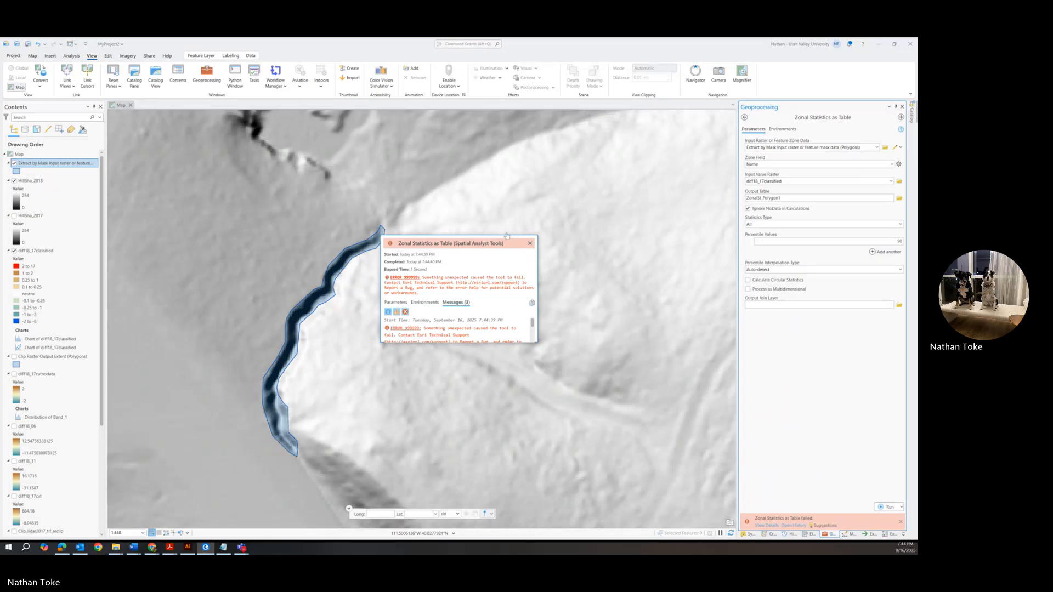
pyautogui.click(529, 243)
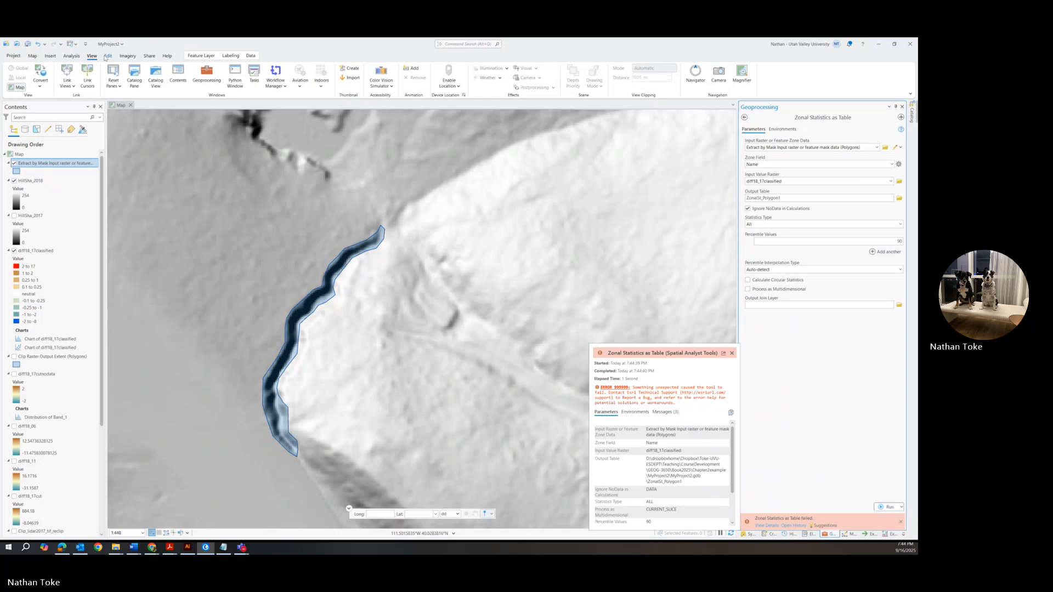
pyautogui.click(108, 56)
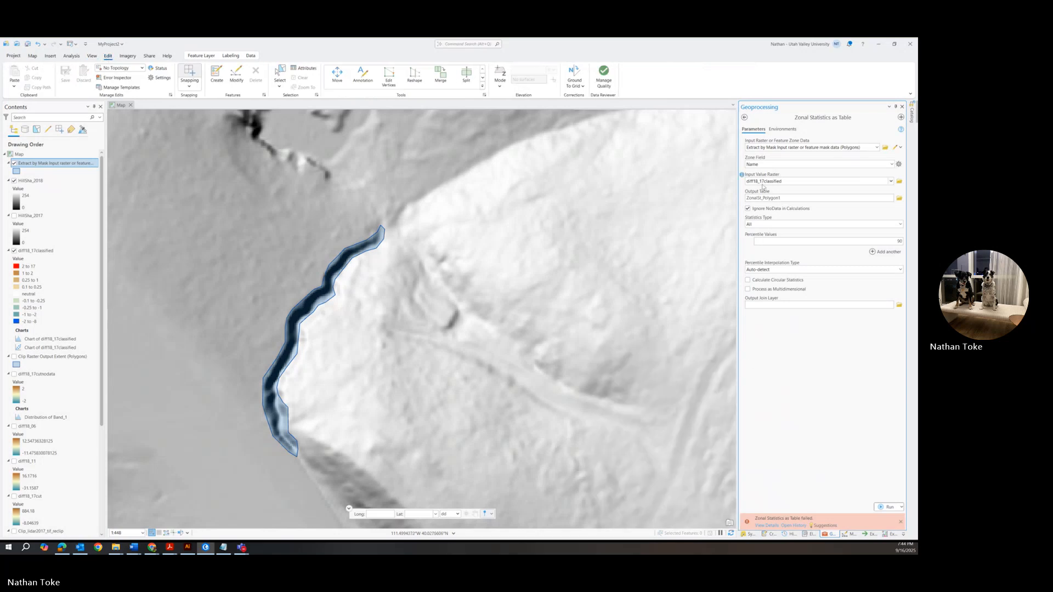
# Run Zonal Statistics as Table with diff18_17cutnodata as the input value raster and OBJECTID as the zone field
pyautogui.click(890, 181)
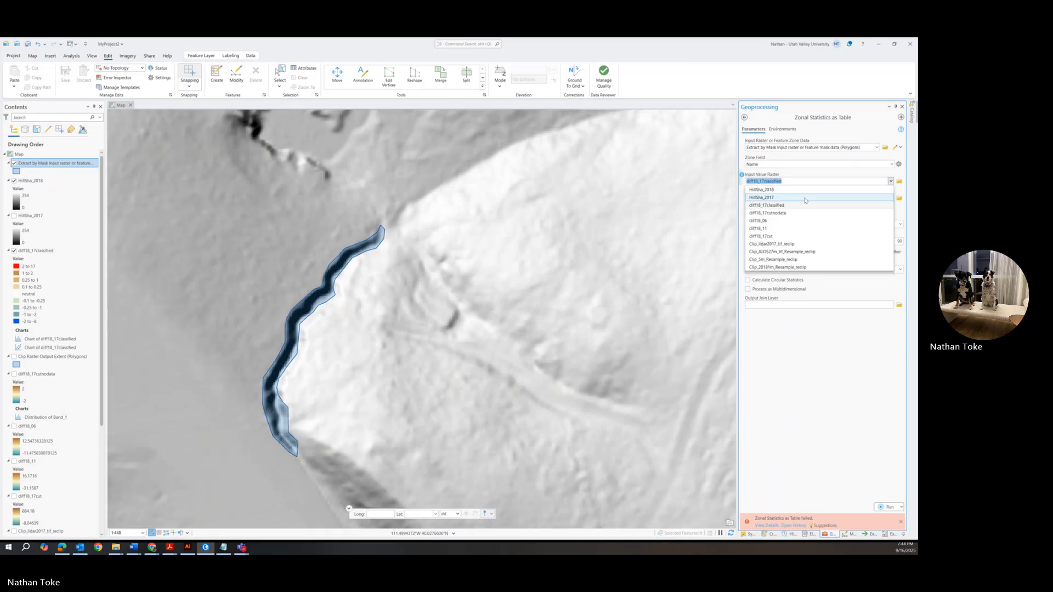
pyautogui.click(780, 214)
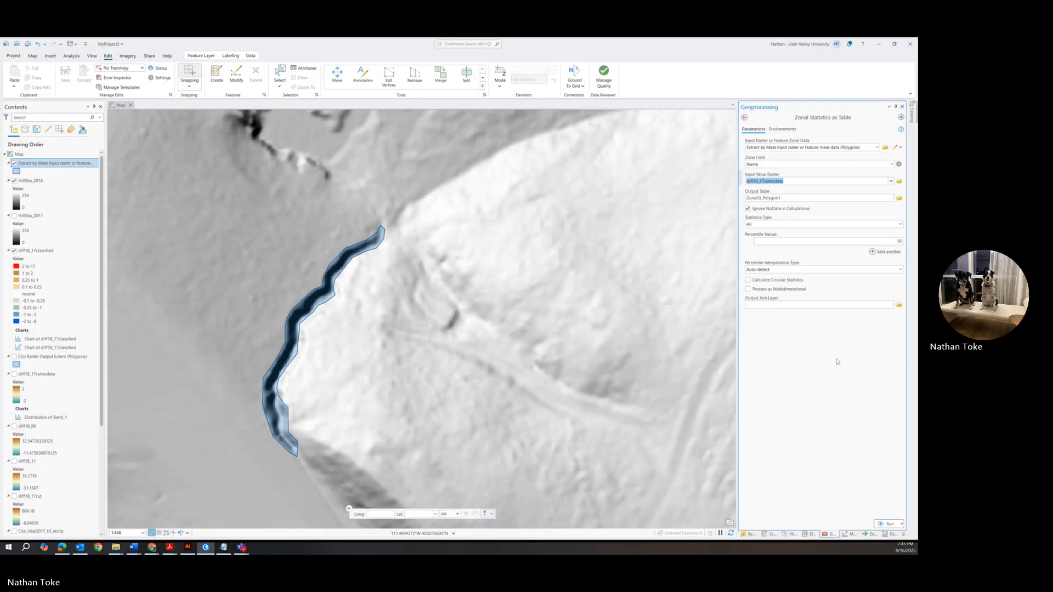
pyautogui.click(888, 523)
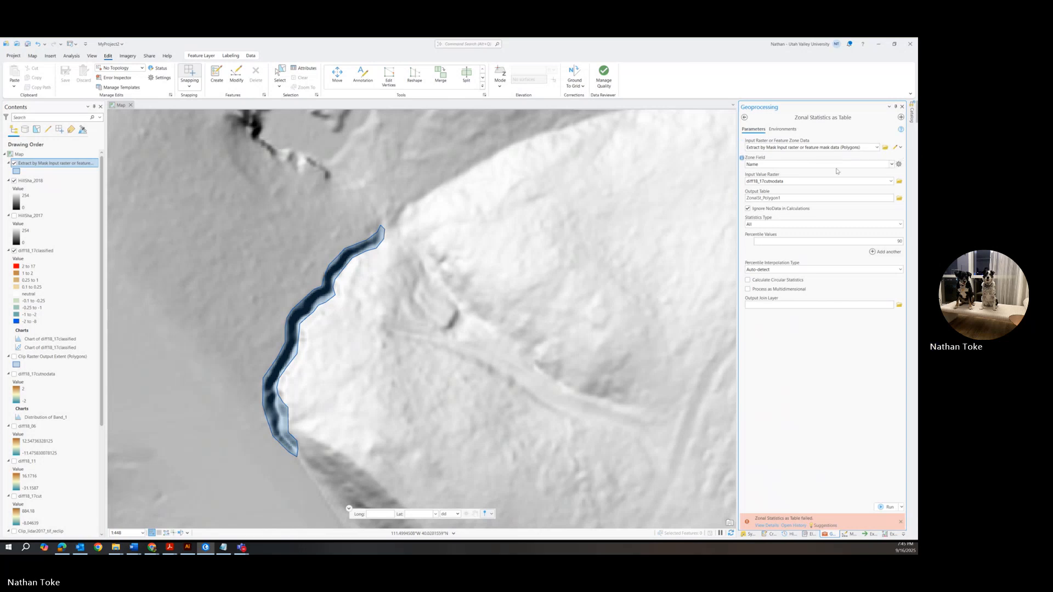
pyautogui.click(891, 164)
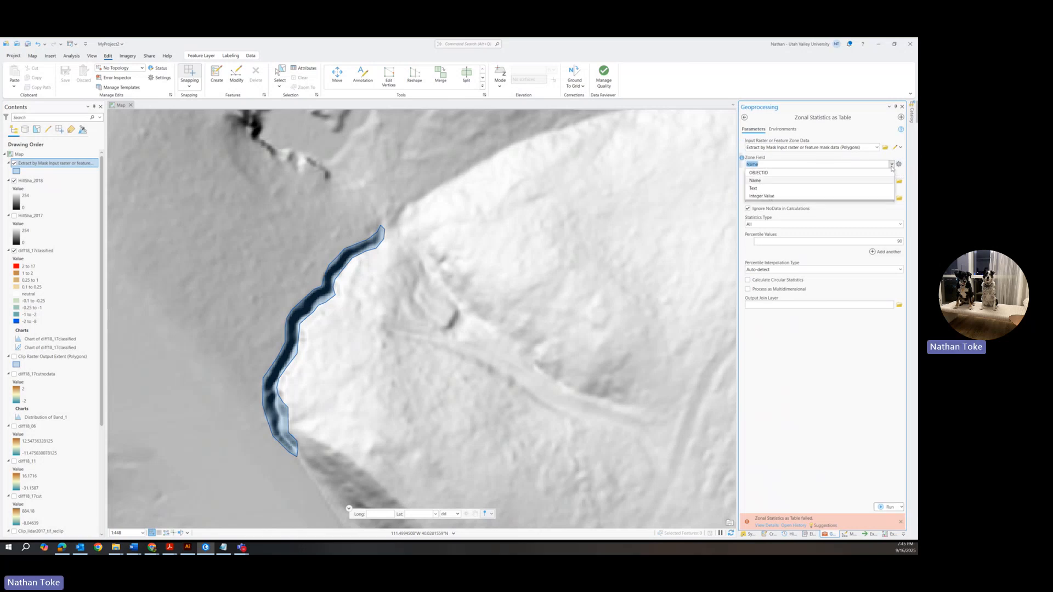
pyautogui.click(776, 172)
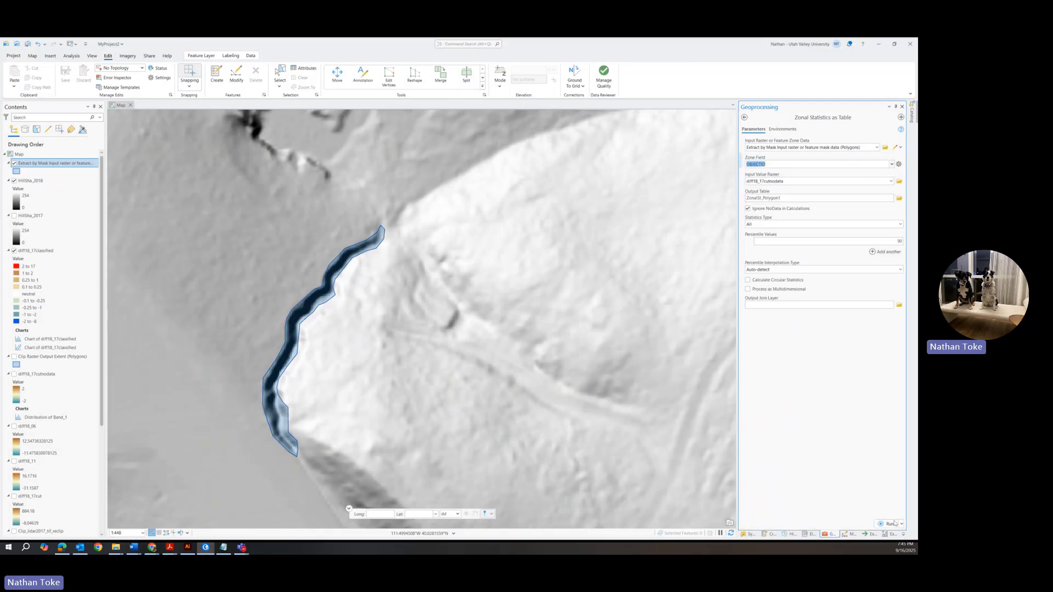
pyautogui.click(889, 524)
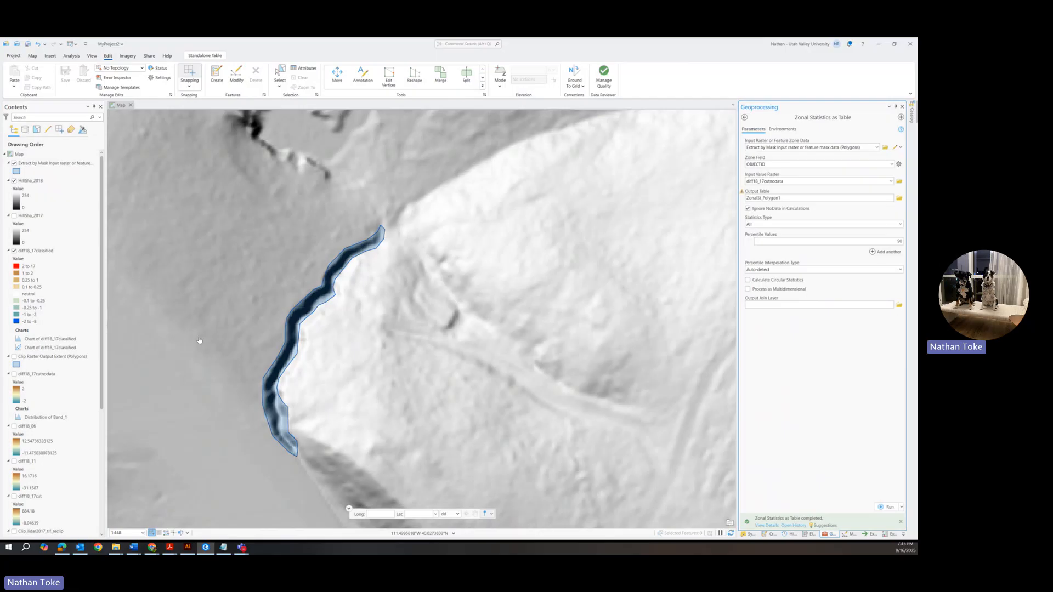
# Open the new zonal statistics table from the standalone tables to read the scarp polygon's elevation-change statistics
pyautogui.scroll(-5, 41, 428)
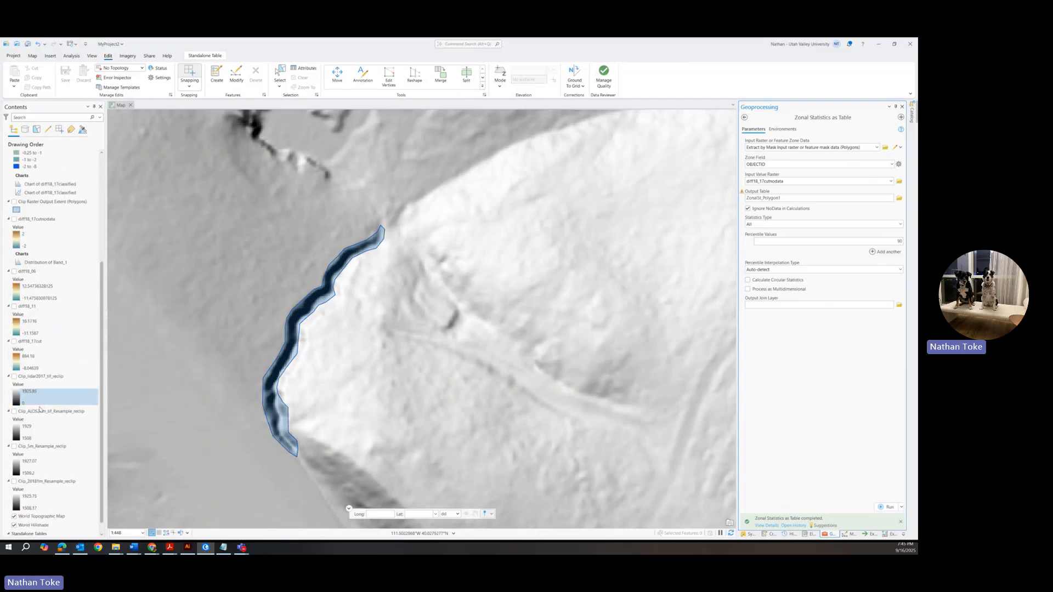
pyautogui.rightClick(50, 532)
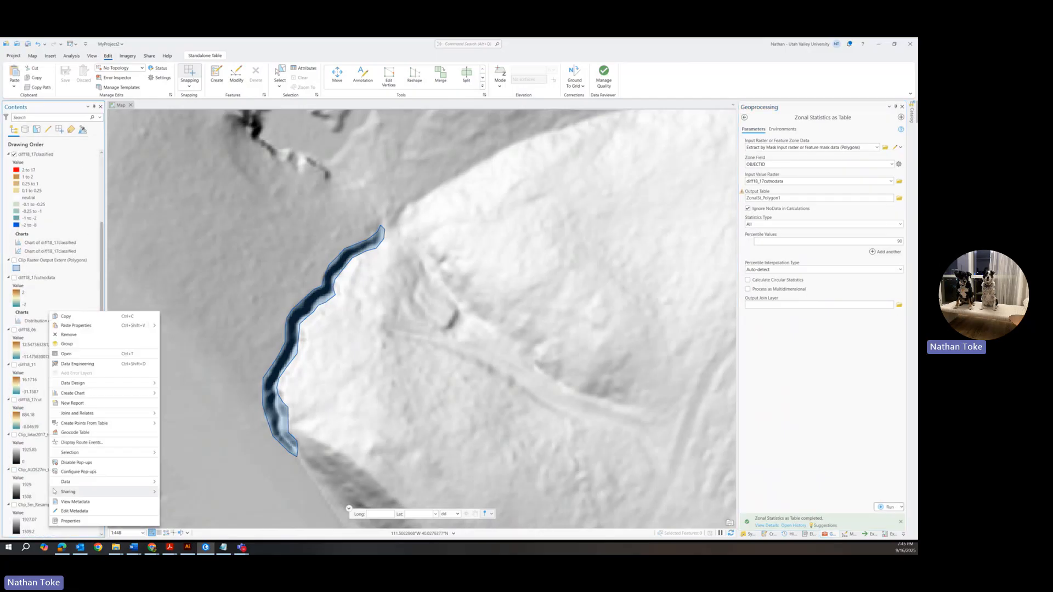
pyautogui.scroll(-5, 103, 247)
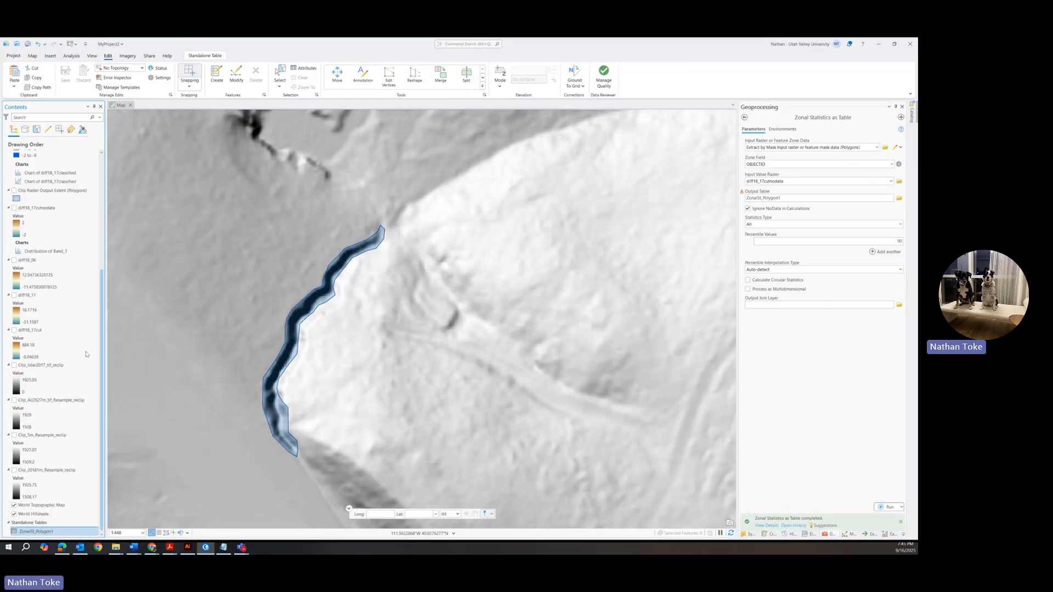
pyautogui.rightClick(55, 530)
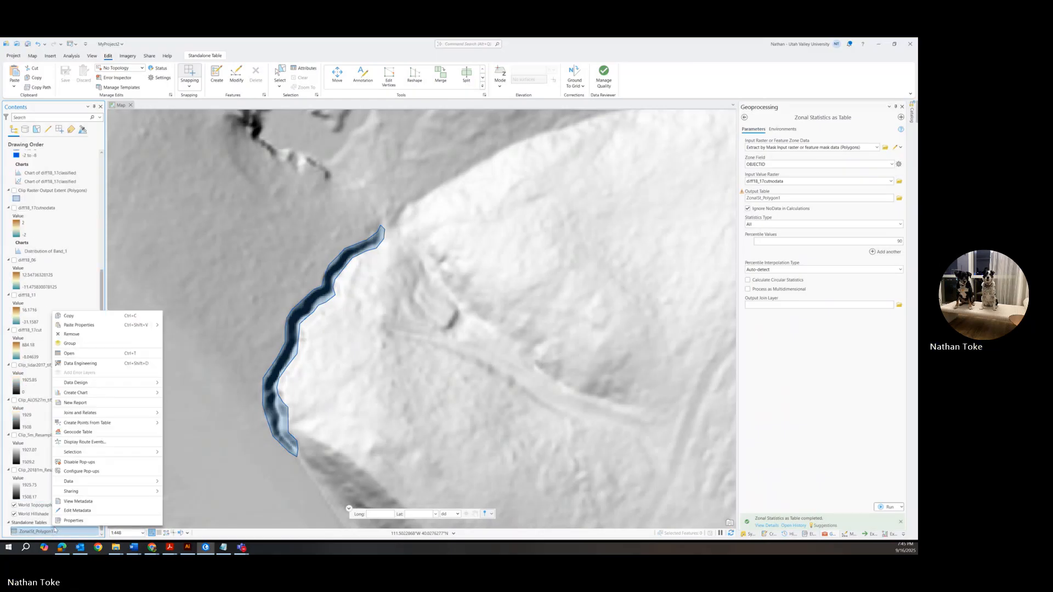
pyautogui.click(76, 358)
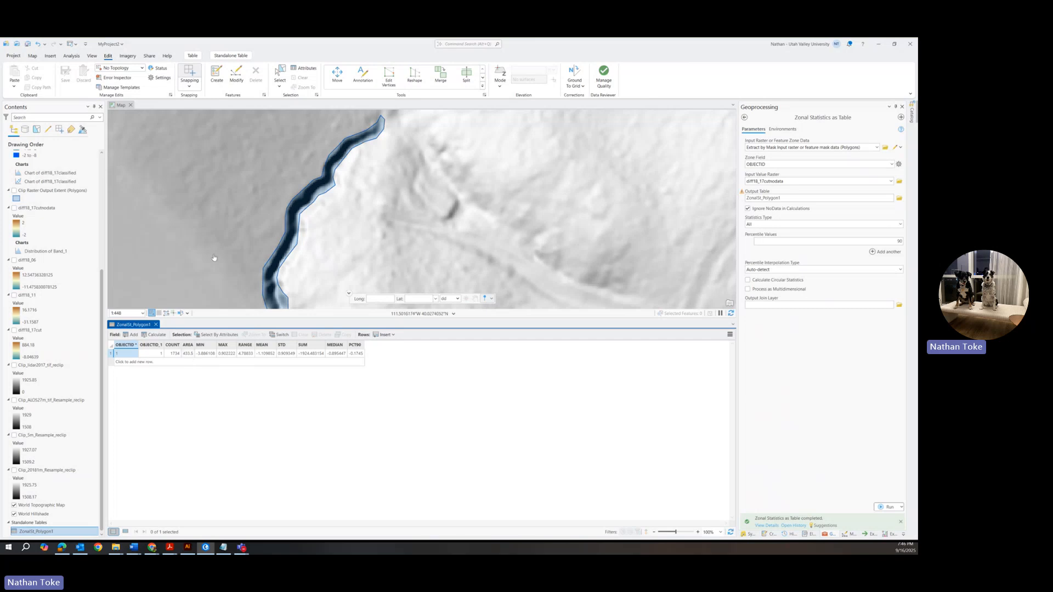
pyautogui.scroll(-5, 220, 212)
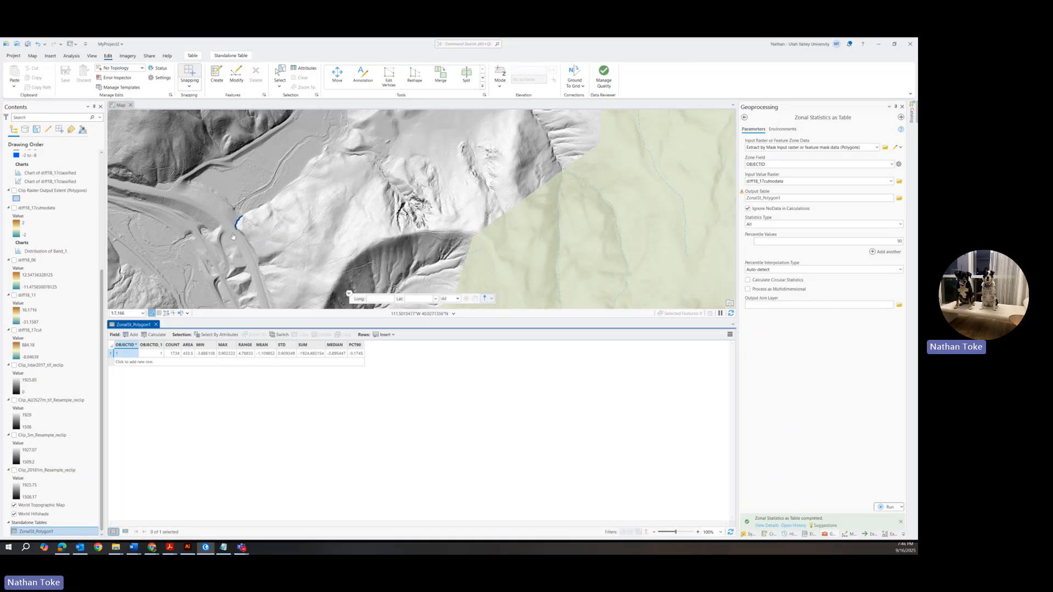
pyautogui.scroll(5, 234, 233)
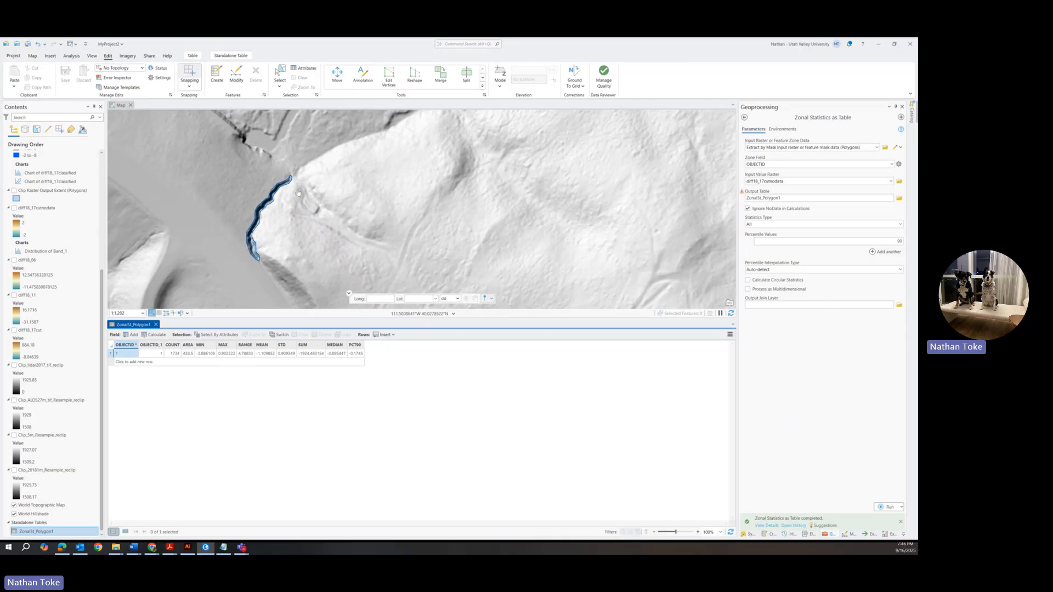
pyautogui.scroll(-2, 299, 191)
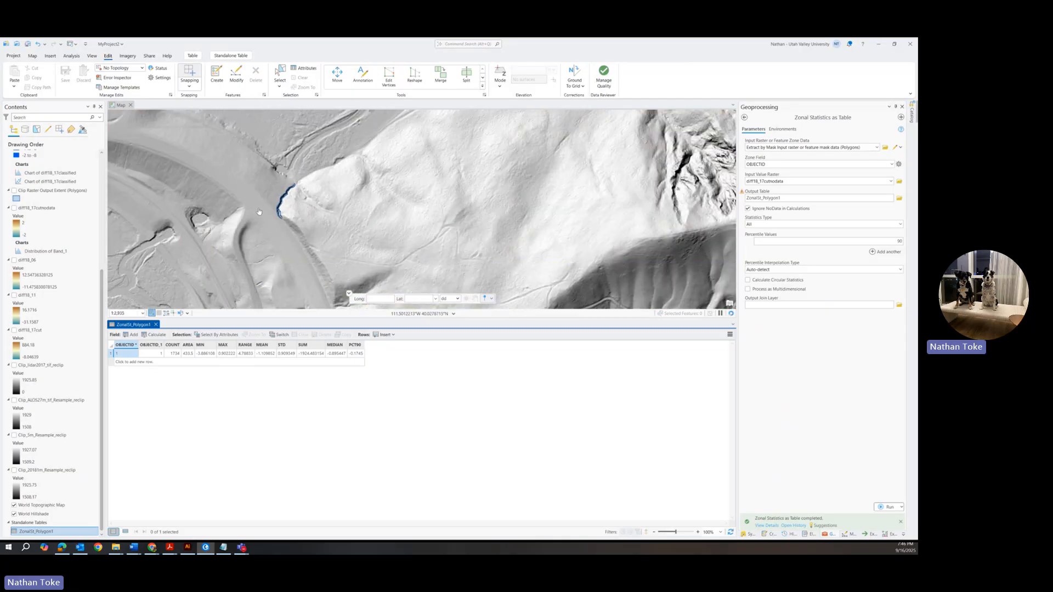
pyautogui.moveTo(259, 211); pyautogui.dragTo(284, 288)
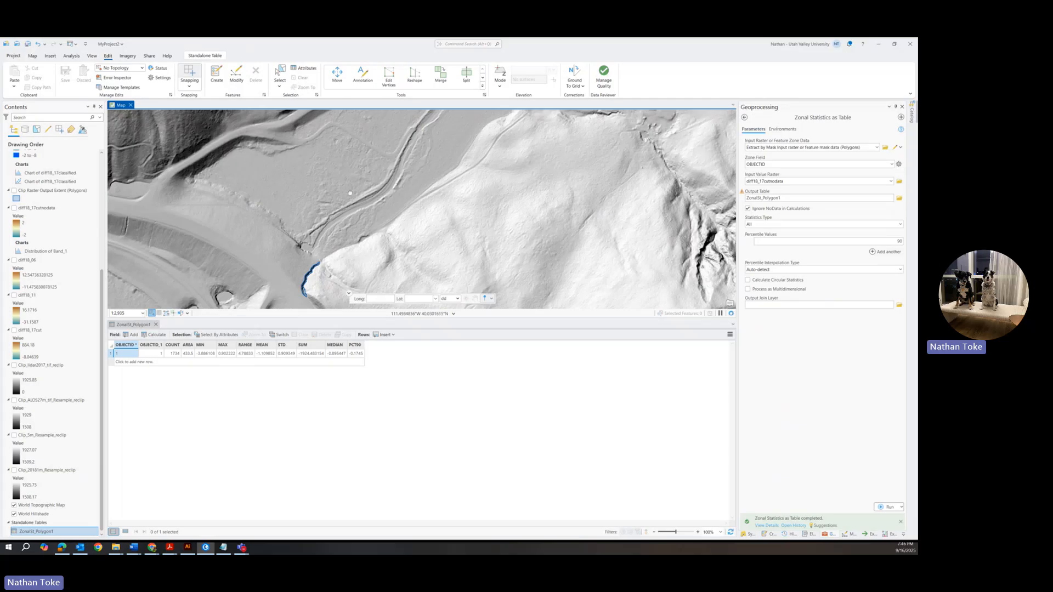
# Look over the terrain around the scarp polygon and close the zonal statistics table
pyautogui.moveTo(349, 193); pyautogui.dragTo(295, 255)
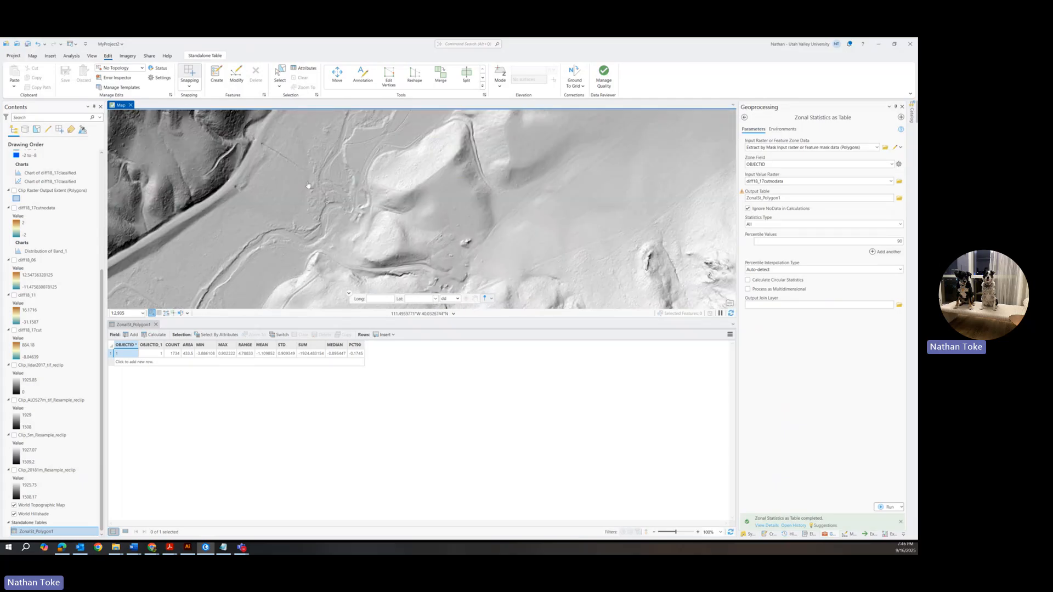
pyautogui.moveTo(308, 186); pyautogui.dragTo(403, 260)
pyautogui.scroll(-3, 417, 200)
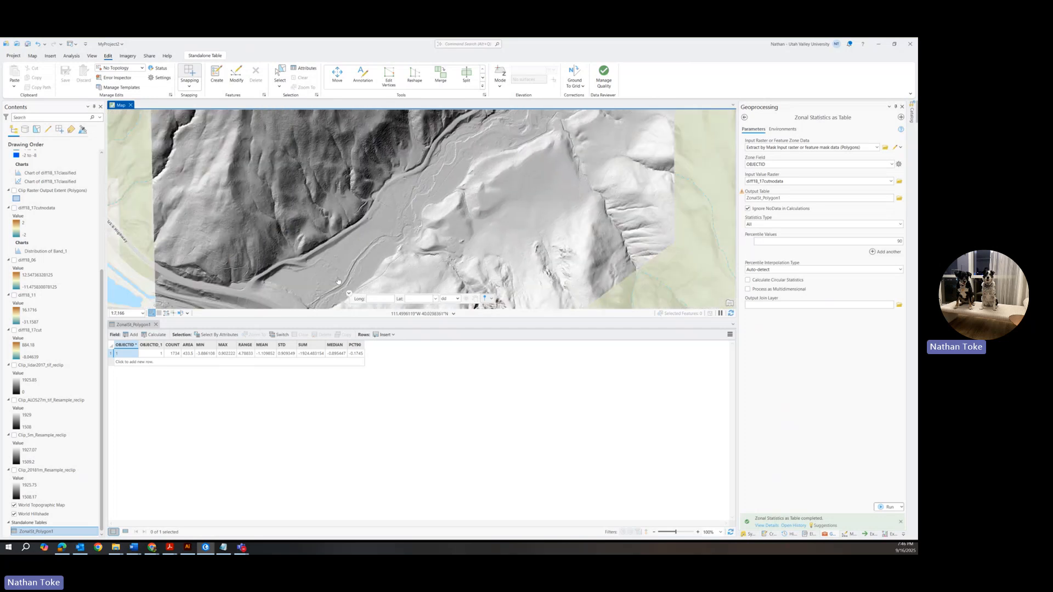
pyautogui.moveTo(314, 268); pyautogui.dragTo(347, 197)
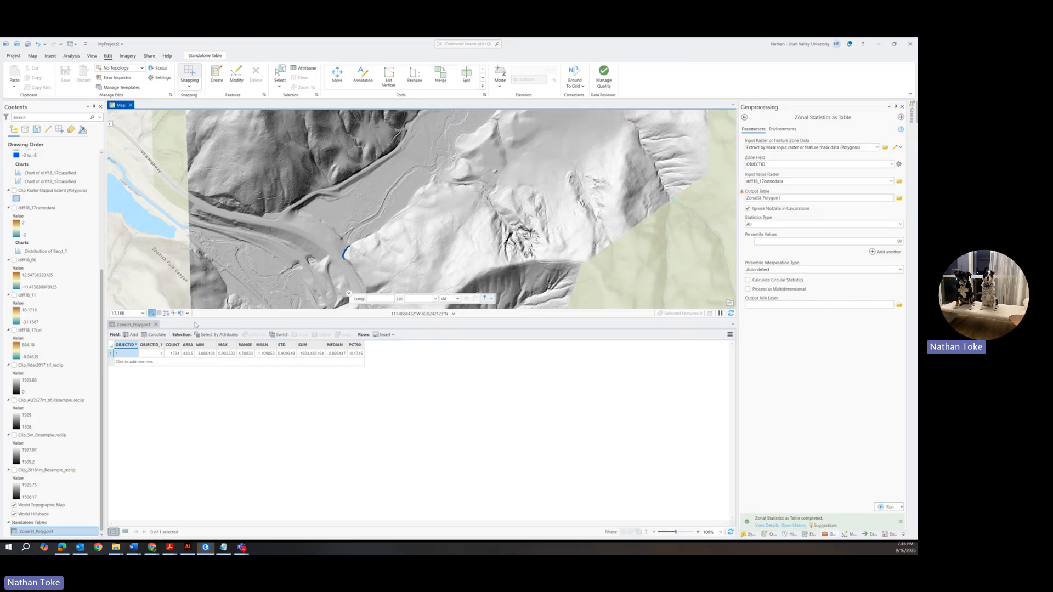
pyautogui.click(156, 324)
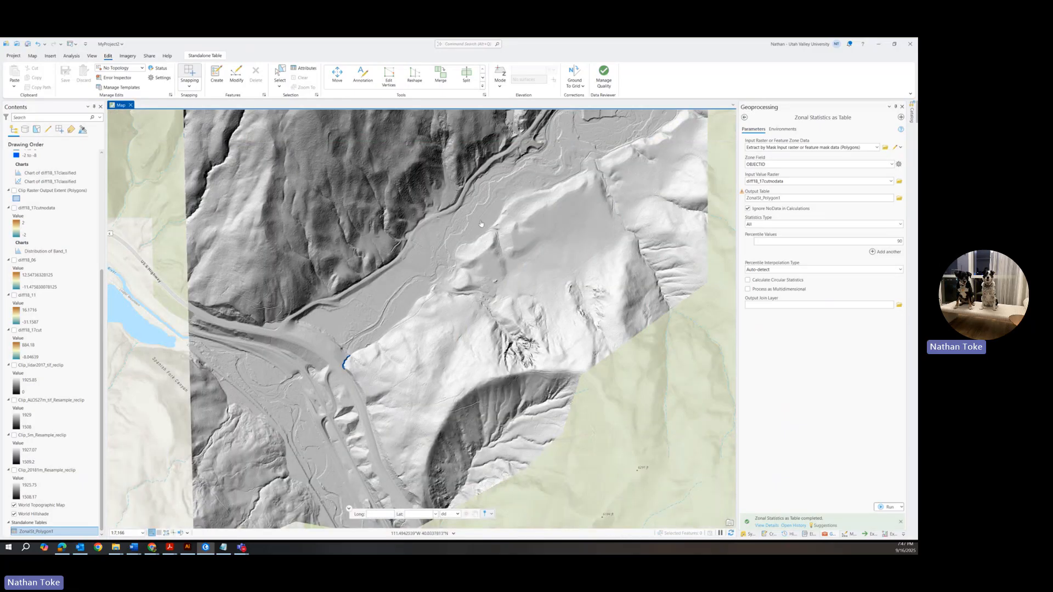
# Examine the hillshade along the valley from the scarp polygon to the northern data edge, and leave the Zonal Statistics as Table tool
pyautogui.moveTo(393, 289); pyautogui.dragTo(349, 355)
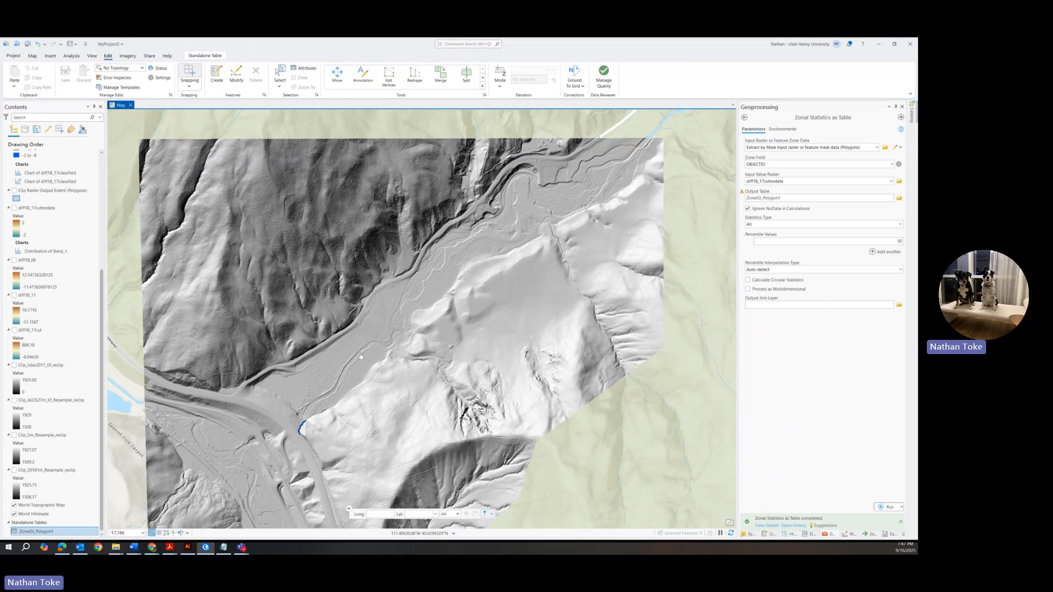
pyautogui.moveTo(607, 172); pyautogui.dragTo(509, 256)
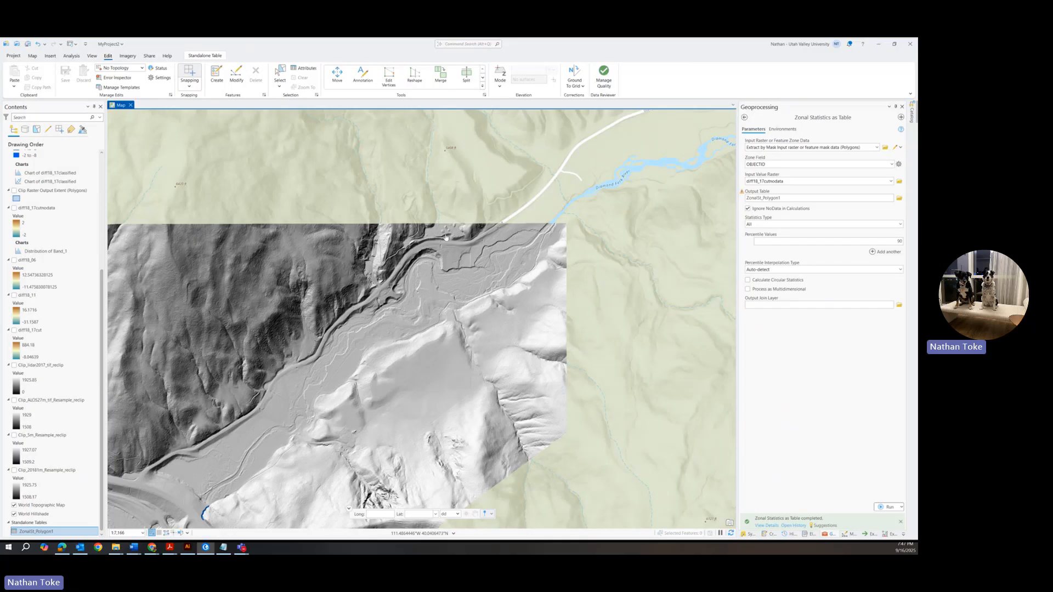
pyautogui.scroll(5, 445, 230)
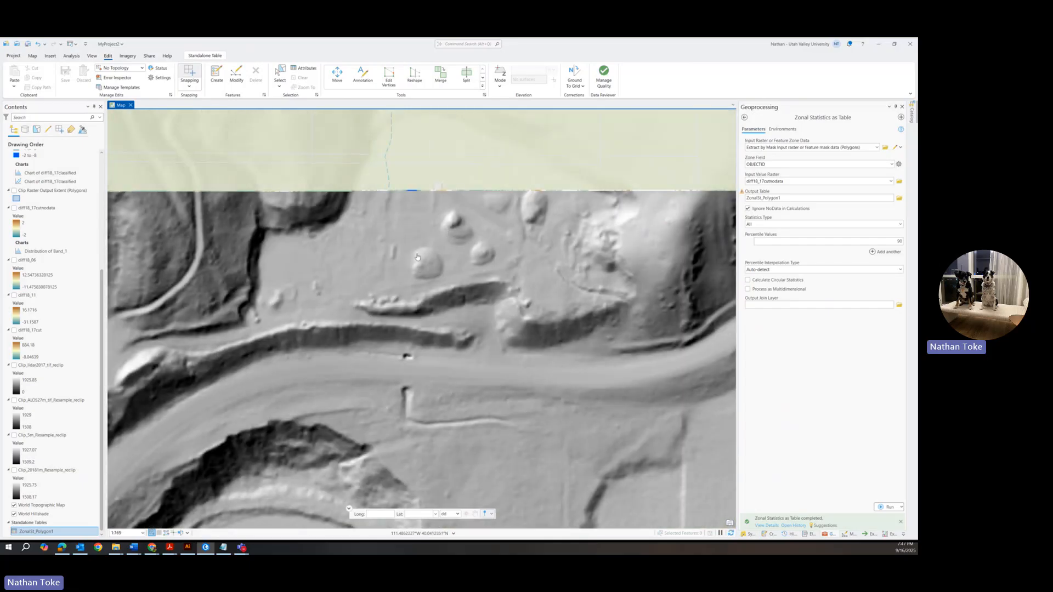
pyautogui.scroll(-3, 408, 272)
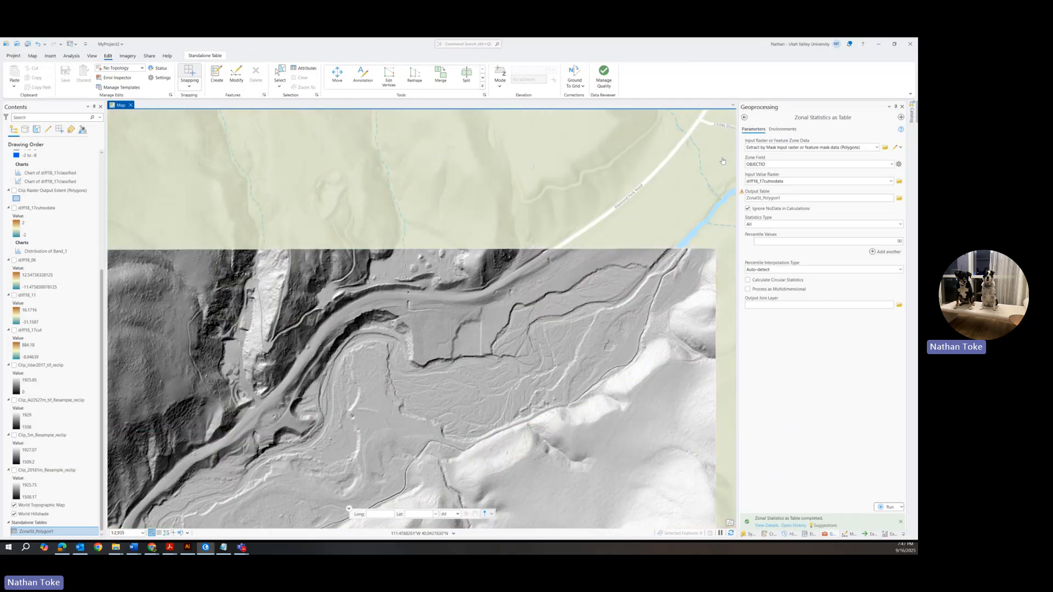
pyautogui.scroll(1, 724, 160)
pyautogui.click(745, 117)
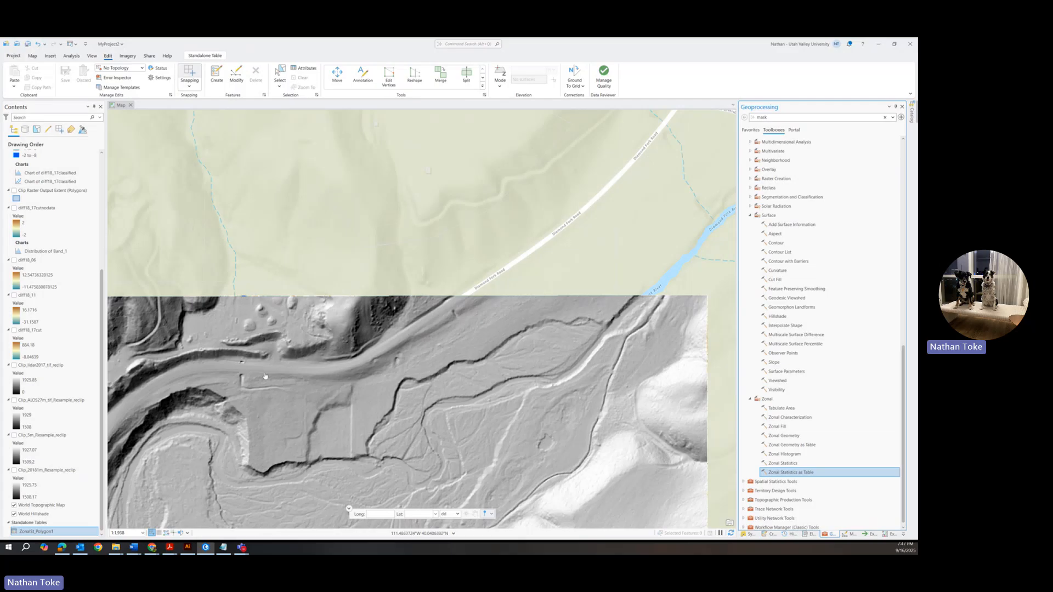
pyautogui.moveTo(269, 387); pyautogui.dragTo(420, 195)
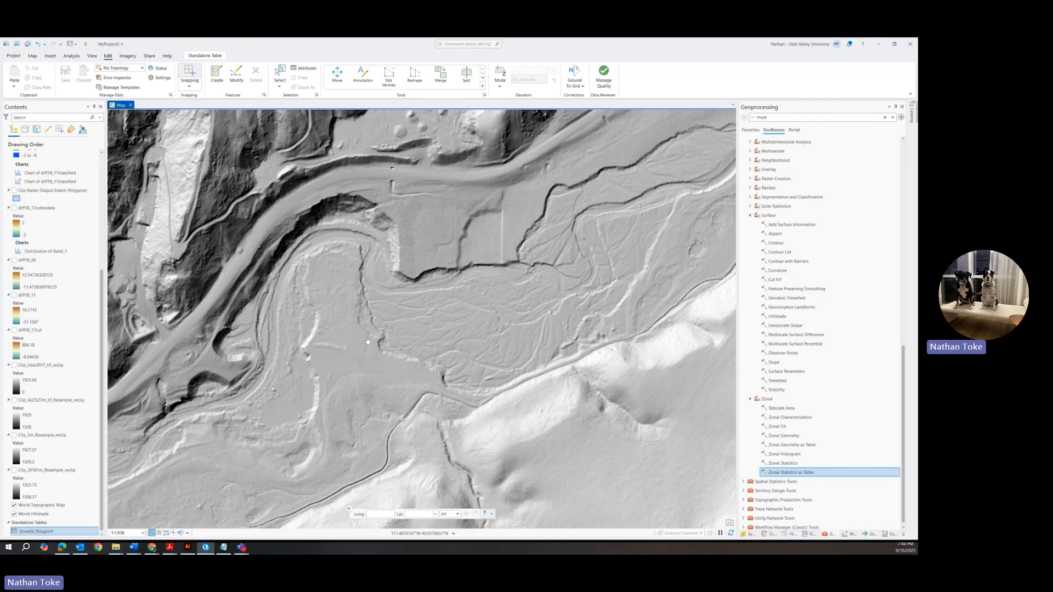
pyautogui.scroll(-3, 377, 330)
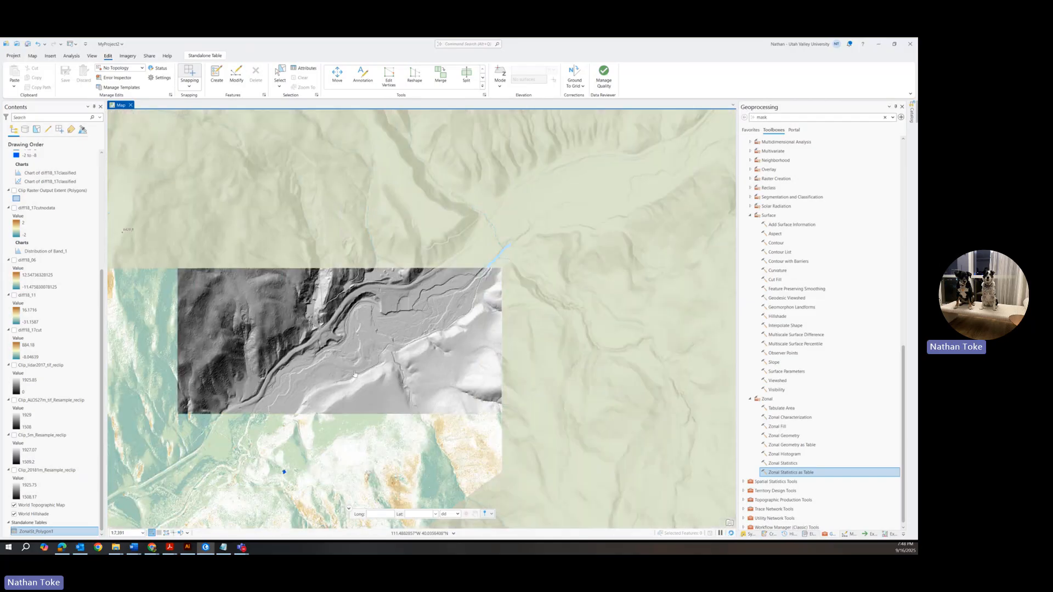
pyautogui.moveTo(331, 420); pyautogui.dragTo(269, 304)
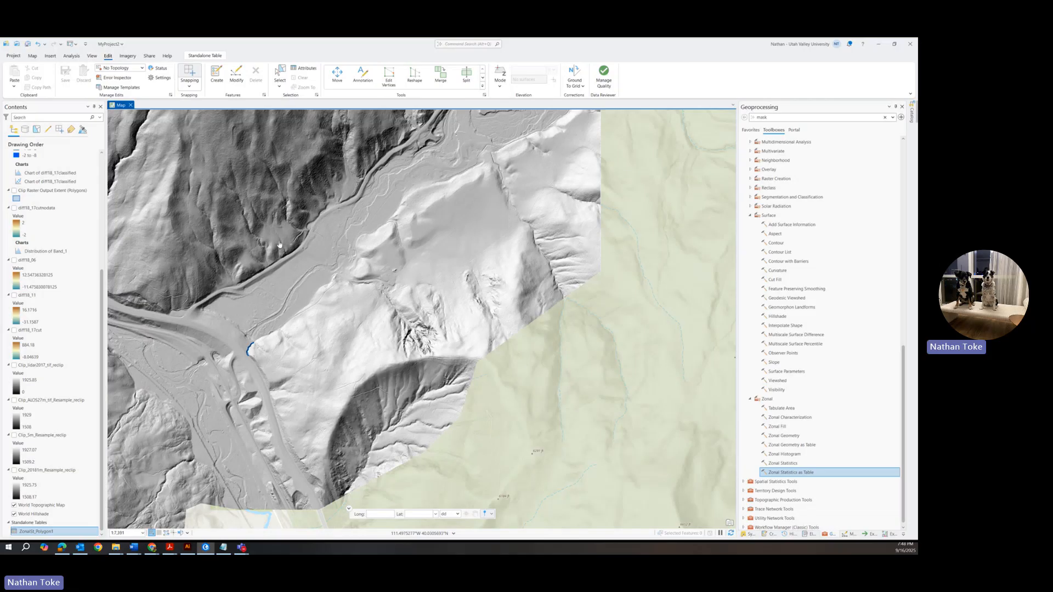
pyautogui.moveTo(278, 244); pyautogui.dragTo(367, 302)
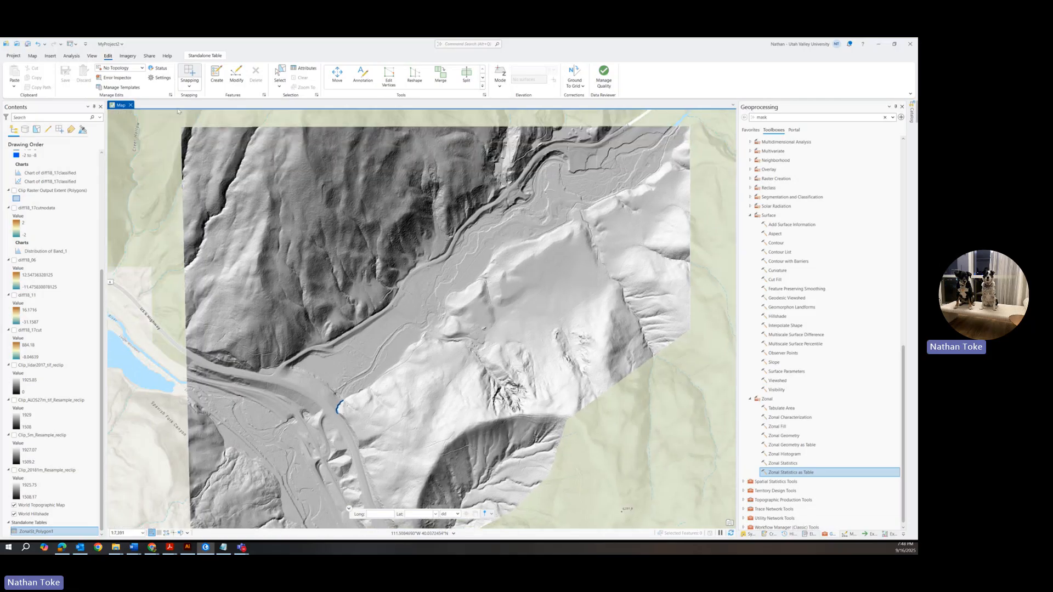
# Start adding an elevation source layer and browse the project folders to the MyProject2.gdb geodatabase
pyautogui.click(50, 55)
pyautogui.click(32, 57)
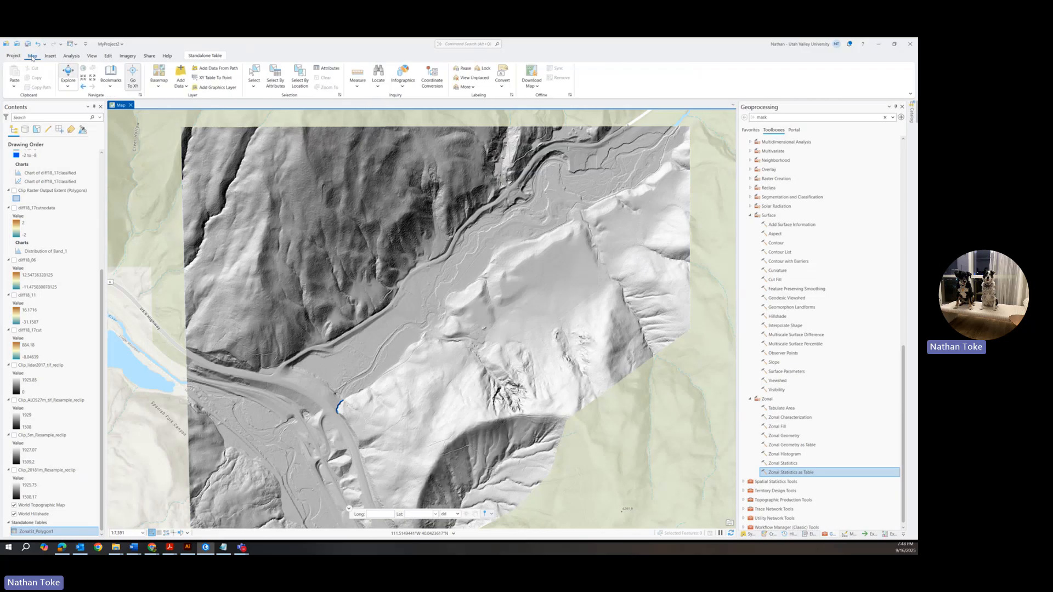
pyautogui.click(180, 85)
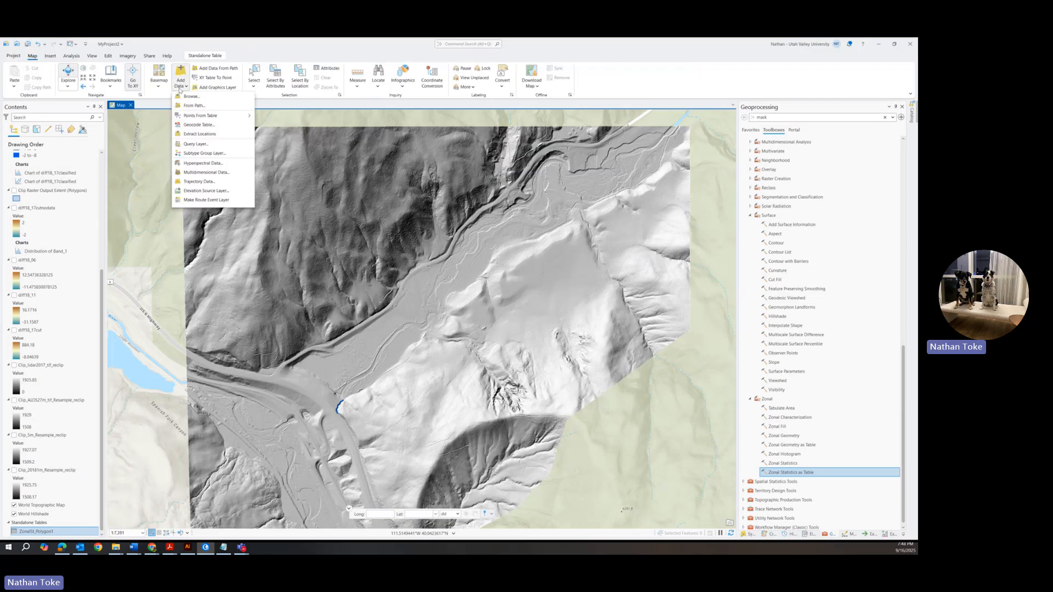
pyautogui.click(217, 193)
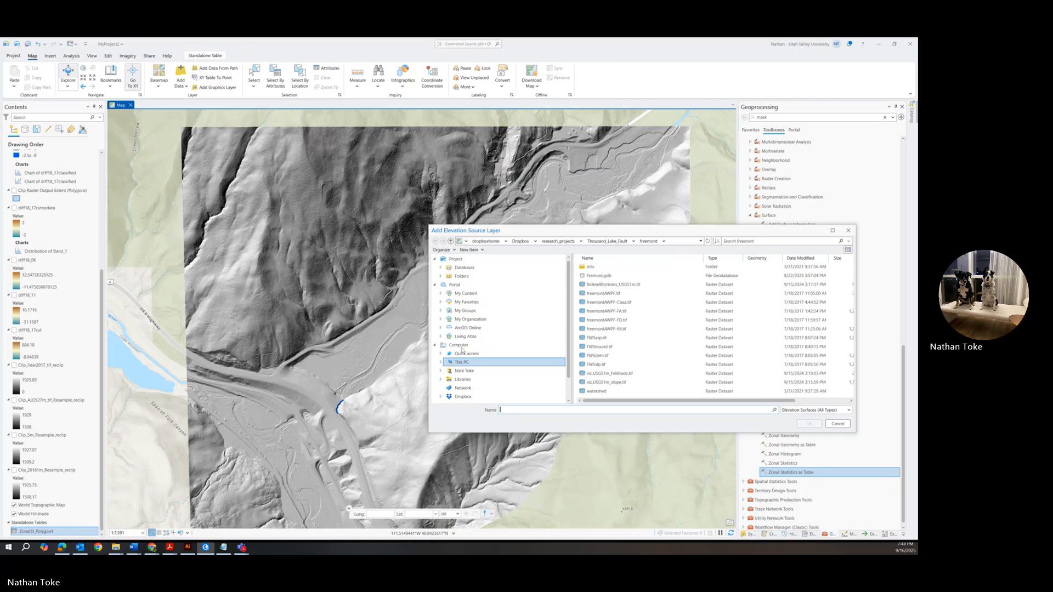
pyautogui.click(468, 277)
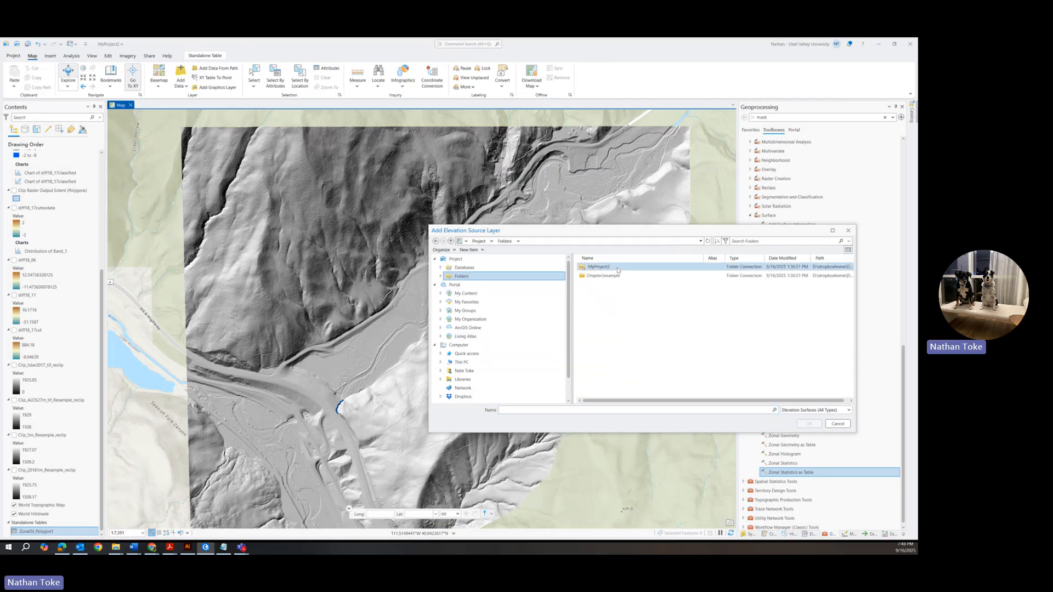
pyautogui.doubleClick(597, 269)
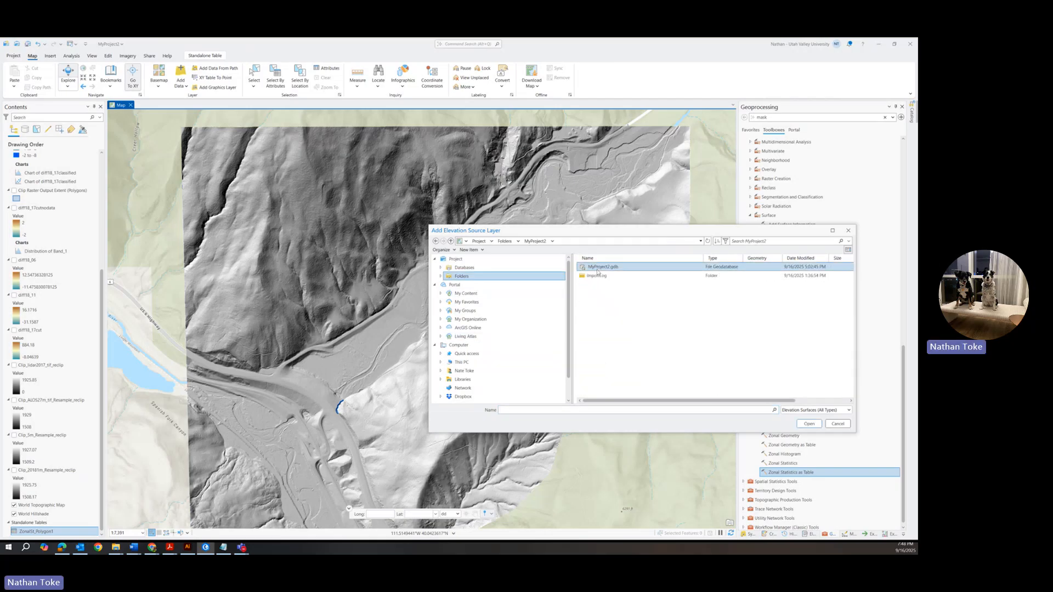
pyautogui.doubleClick(597, 269)
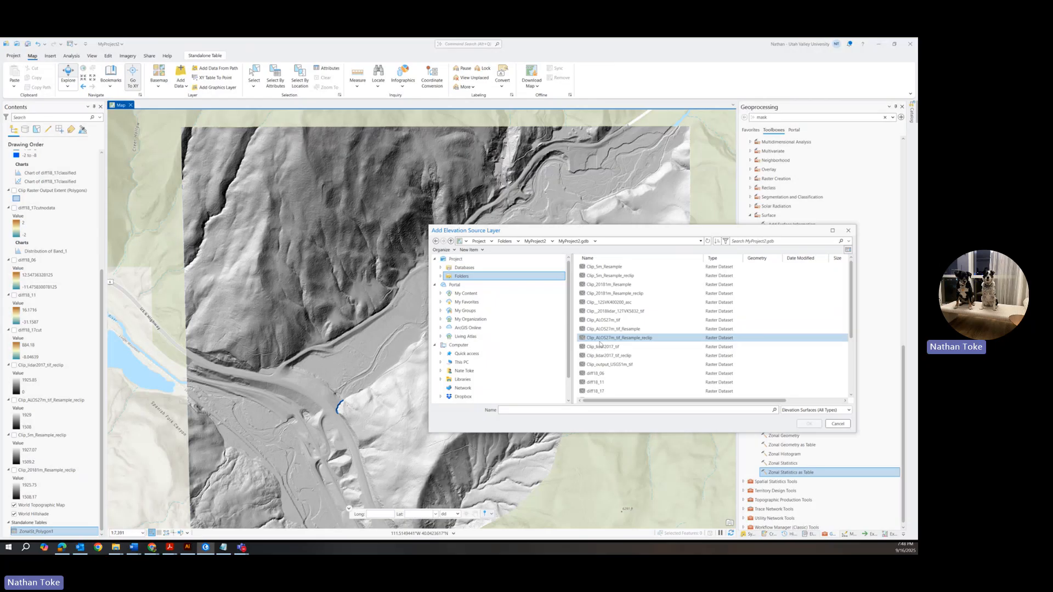
# Add diff18_17cutnodata, Clip_lidar2017_tif_reclip and Clip_20181m_Resample_reclip as ground elevation sources
pyautogui.scroll(-2, 600, 345)
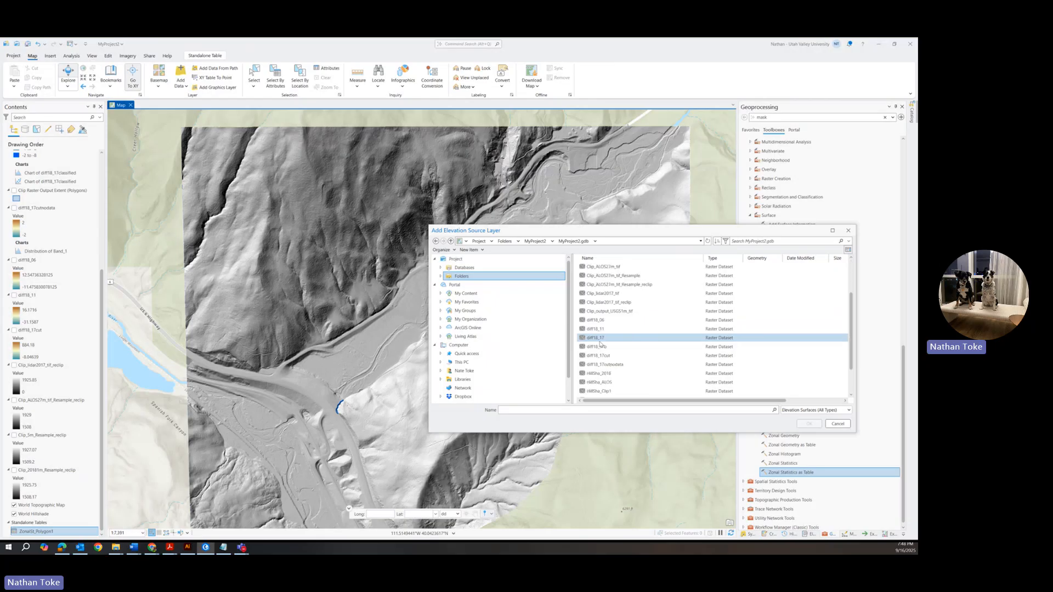
pyautogui.click(622, 365)
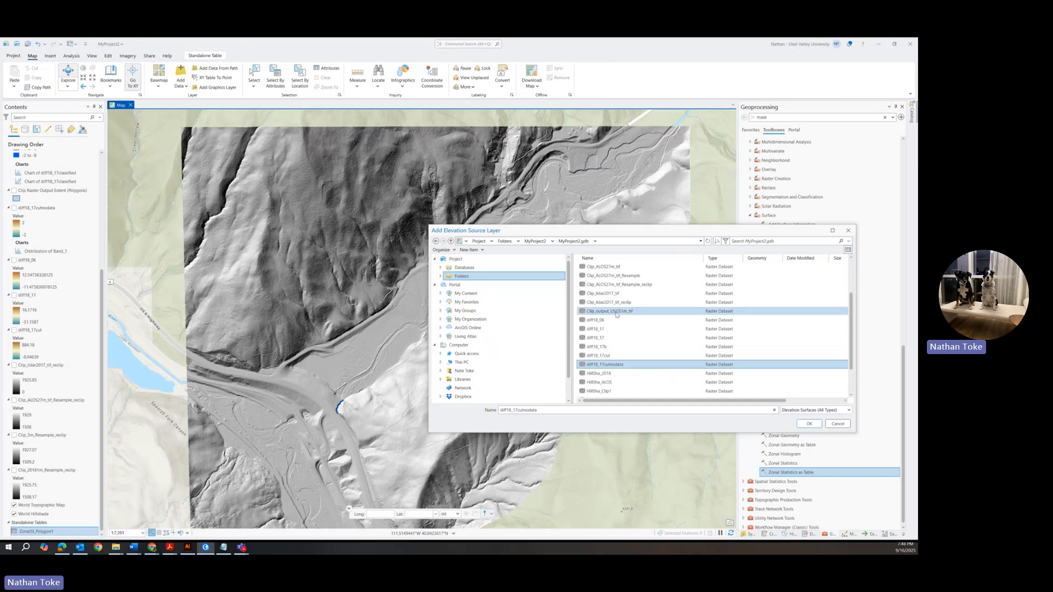
pyautogui.keyDown('ctrl'); pyautogui.click(619, 304); pyautogui.keyUp('ctrl')
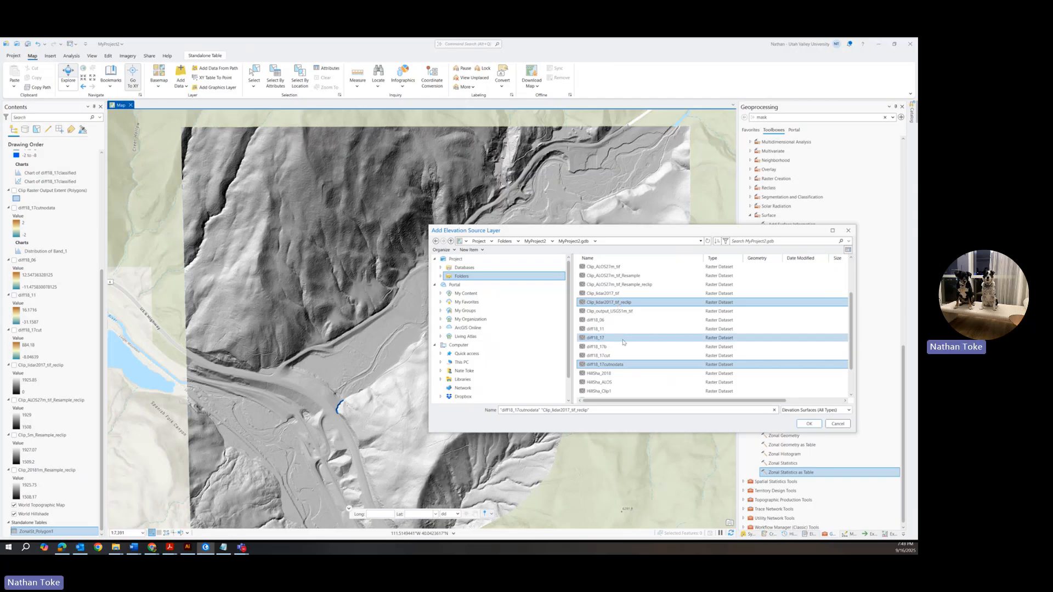
pyautogui.scroll(2, 623, 343)
pyautogui.keyDown('ctrl'); pyautogui.click(613, 294); pyautogui.keyUp('ctrl')
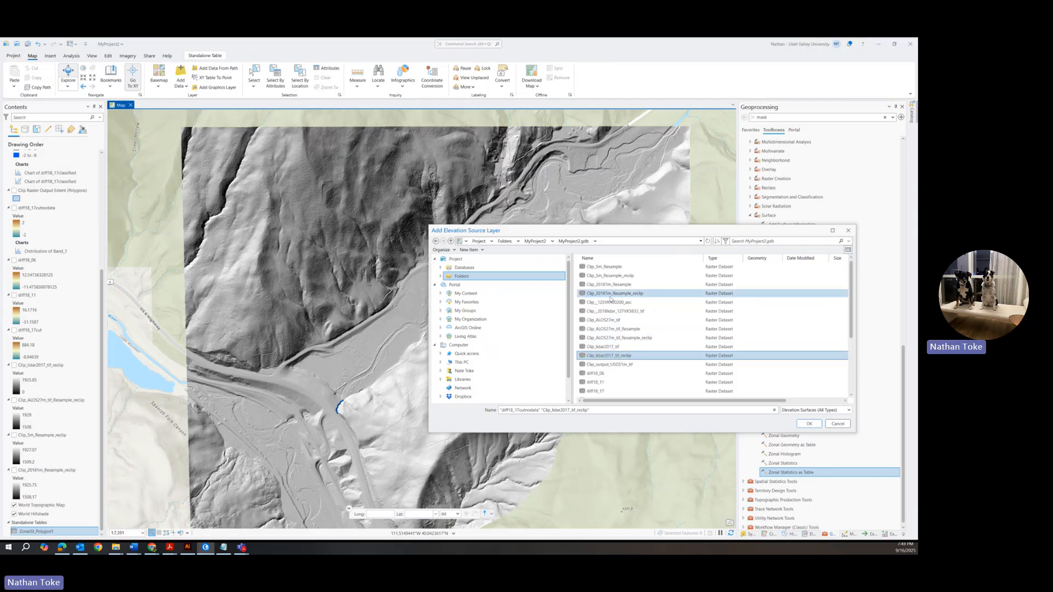
pyautogui.click(809, 423)
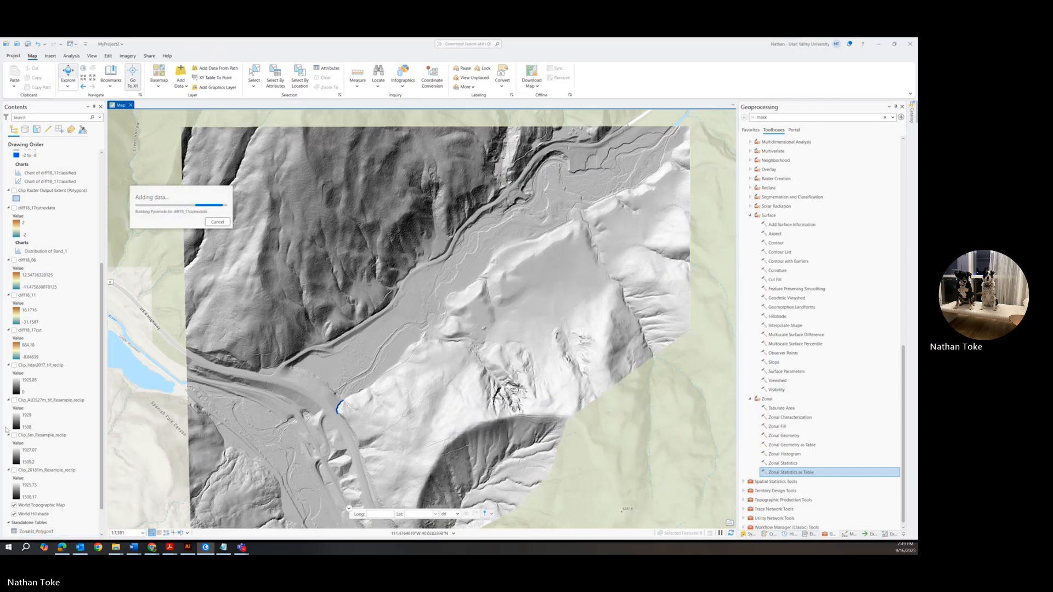
pyautogui.scroll(-2, 104, 268)
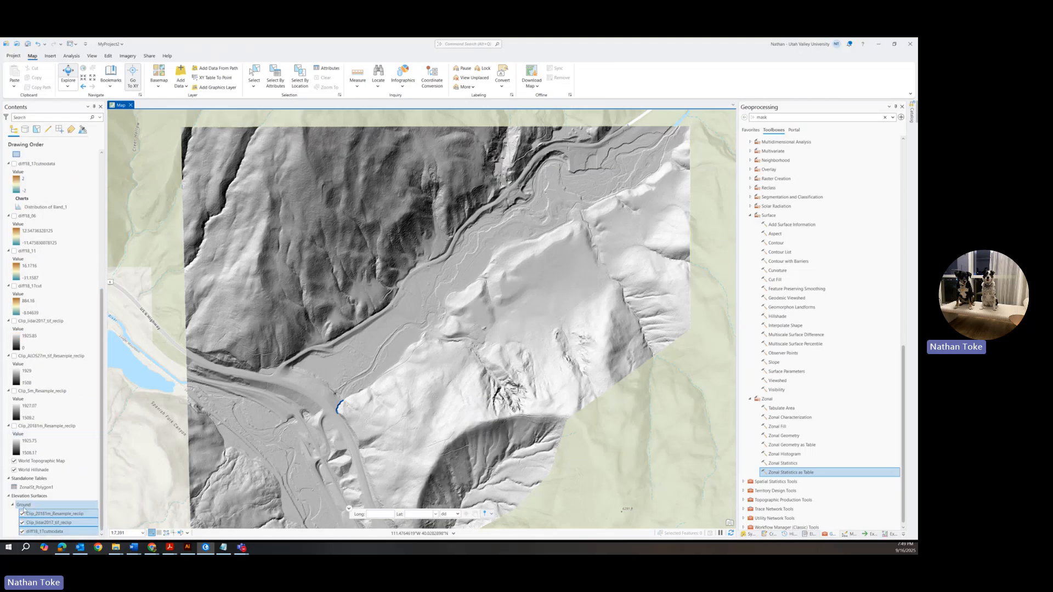
# Create an interactive Elevation Profile in meters along a line about 20 m long across the scarp polygon
pyautogui.click(71, 56)
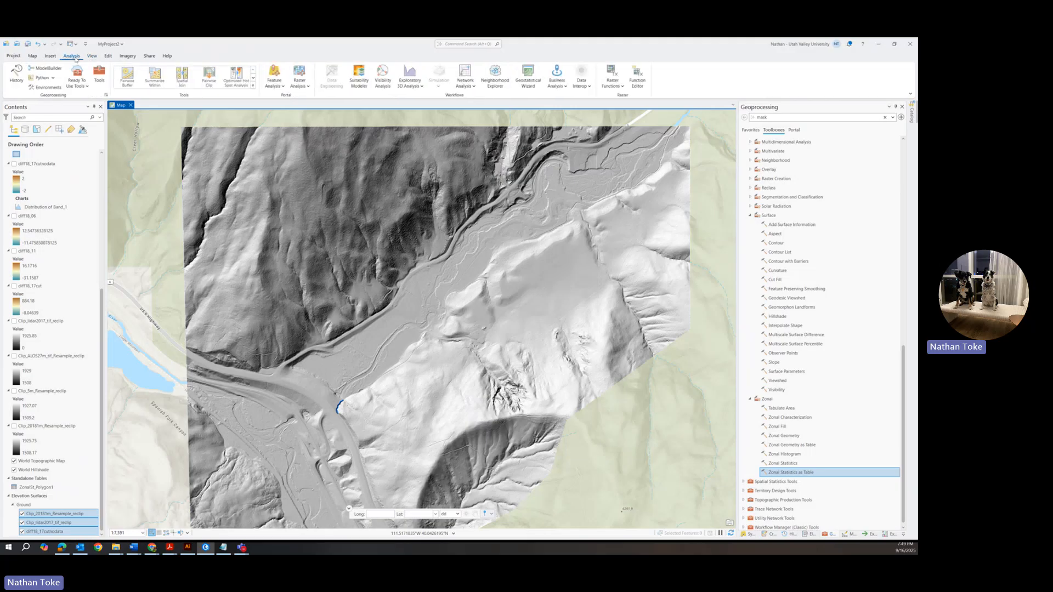
pyautogui.click(409, 86)
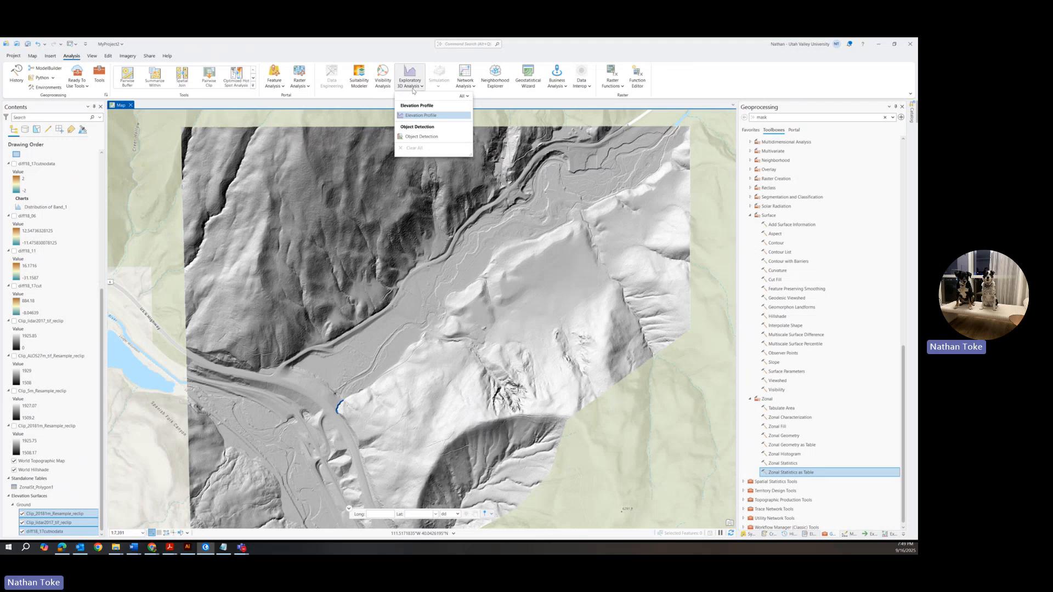
pyautogui.click(417, 115)
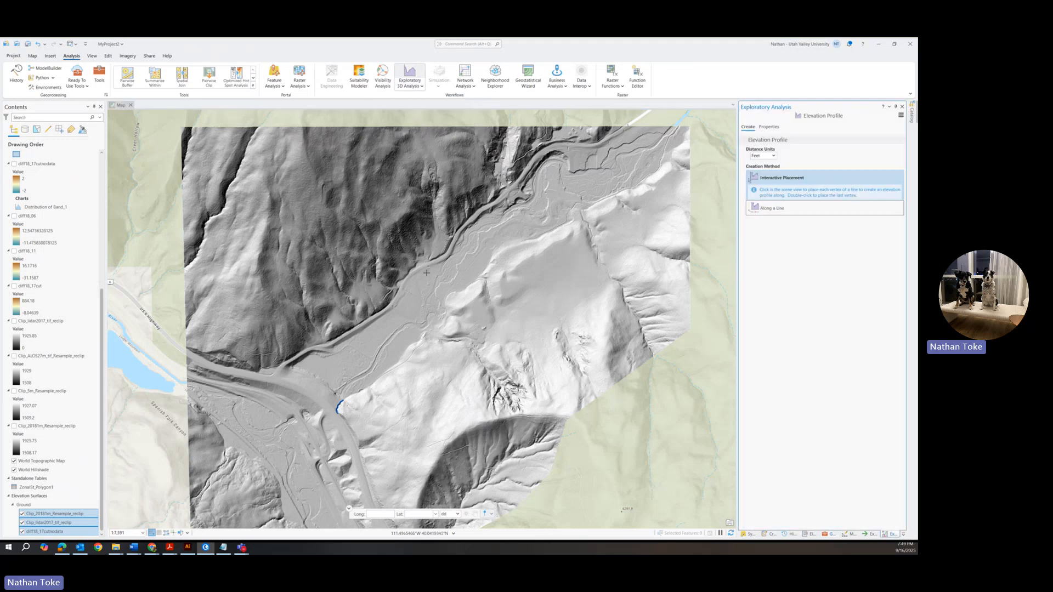
pyautogui.click(774, 156)
pyautogui.click(759, 164)
pyautogui.scroll(5, 338, 408)
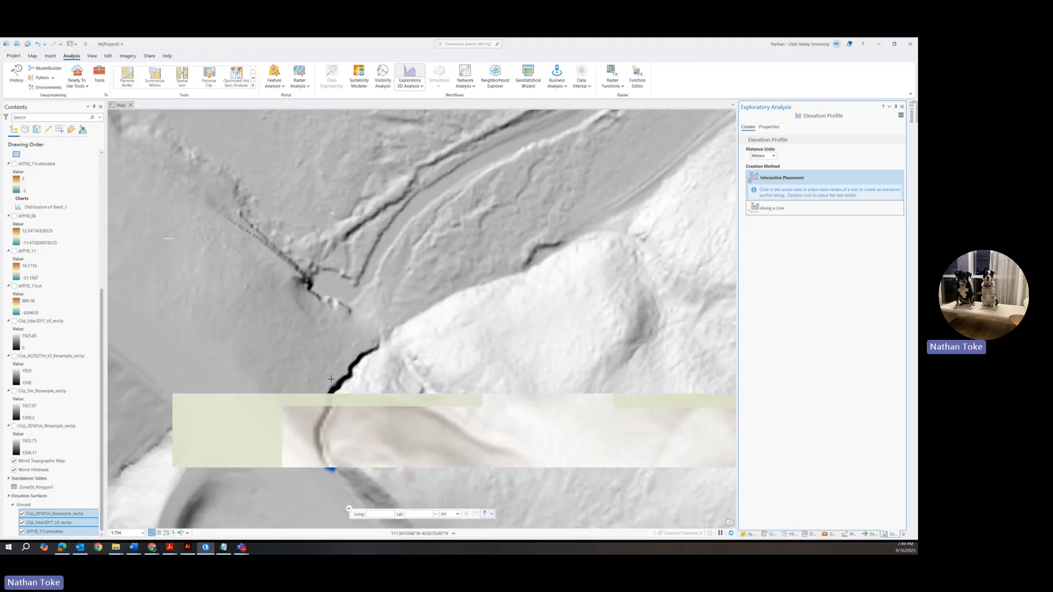
pyautogui.click(317, 378)
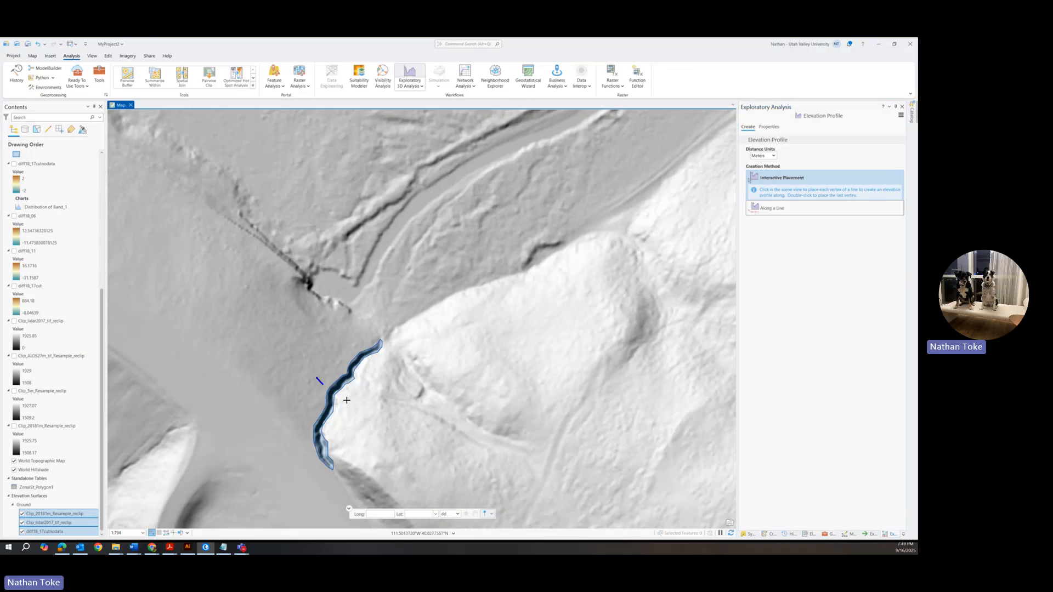
pyautogui.doubleClick(344, 401)
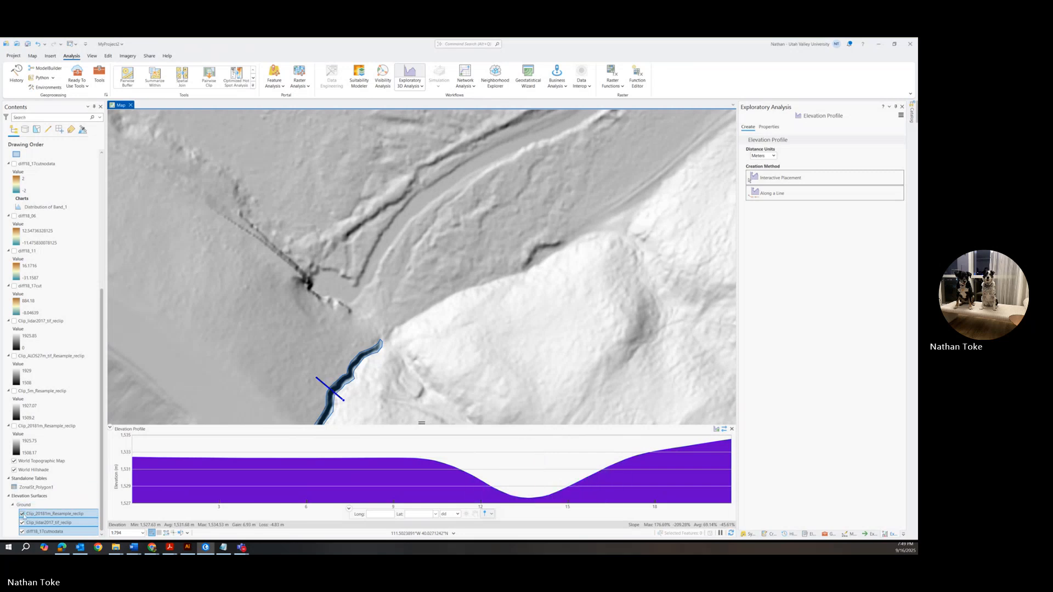
# Compare the profile across the ground surfaces by disabling the 2018 and 2017 rasters in turn, keeping only diff18_17cutnodata active
pyautogui.click(22, 513)
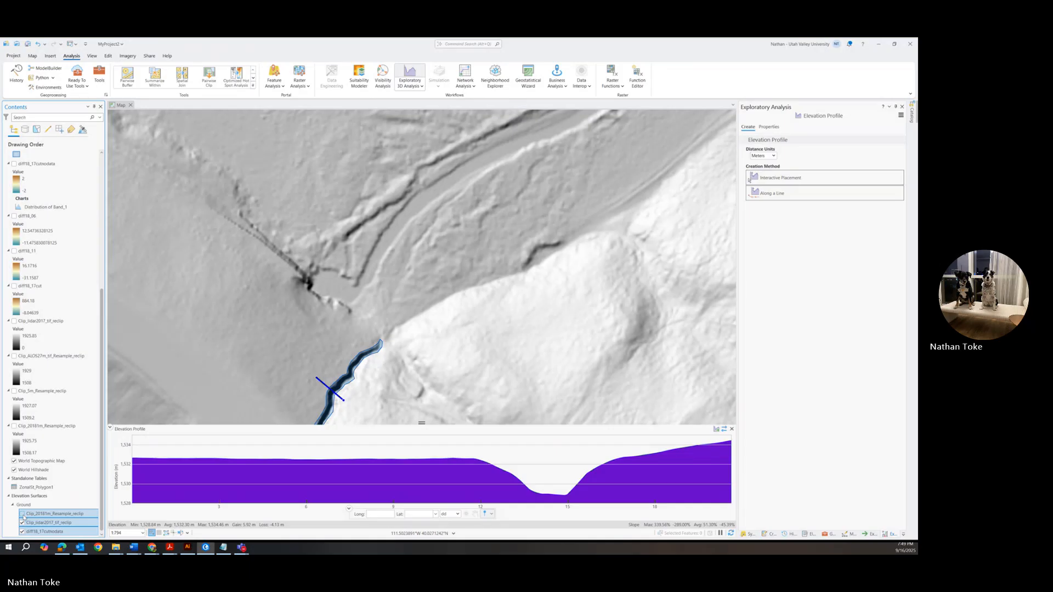
pyautogui.click(22, 523)
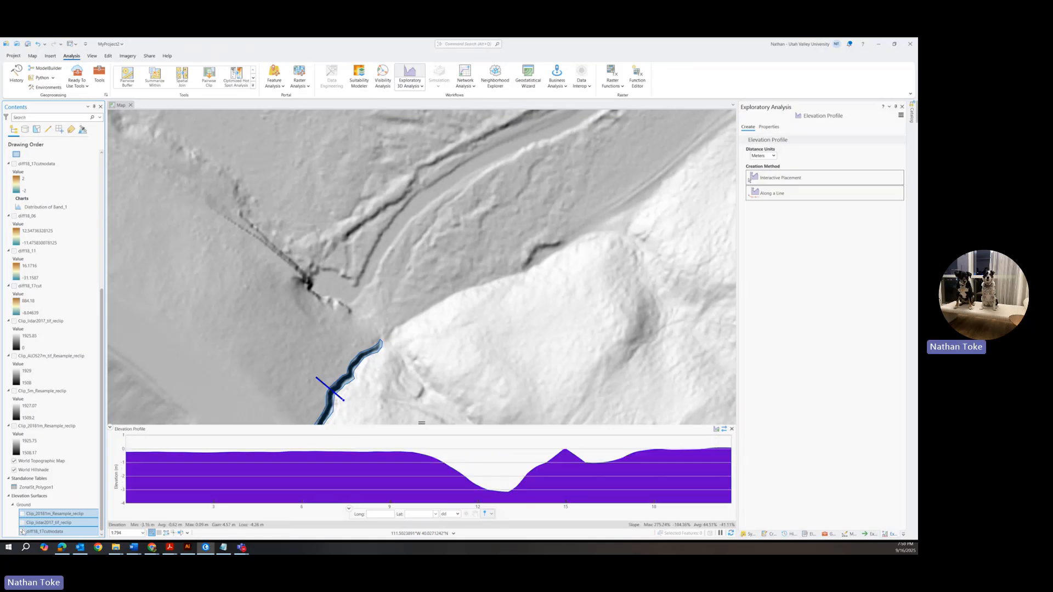
pyautogui.click(22, 531)
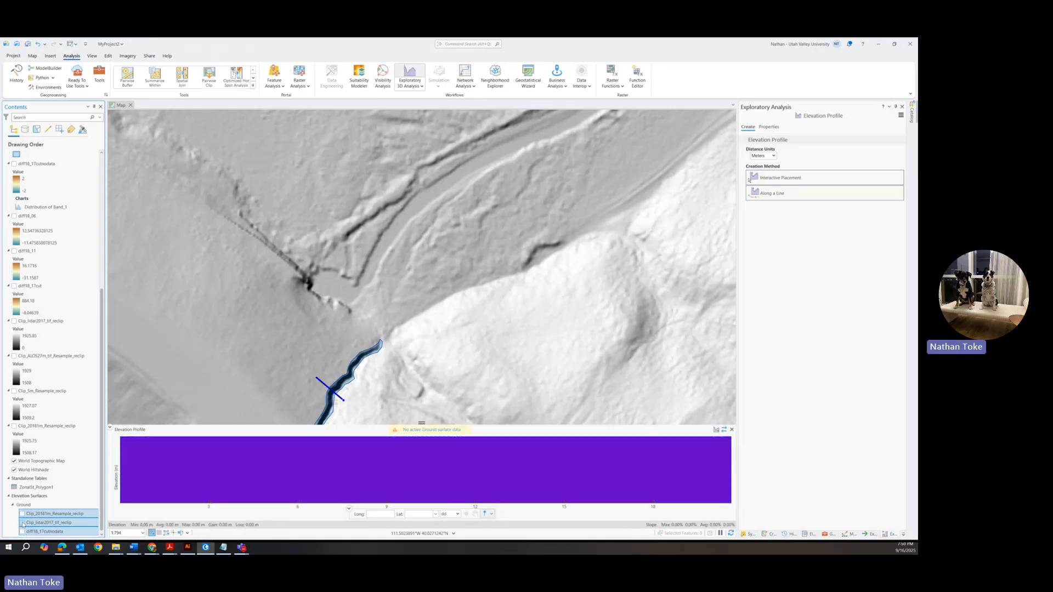
pyautogui.click(22, 531)
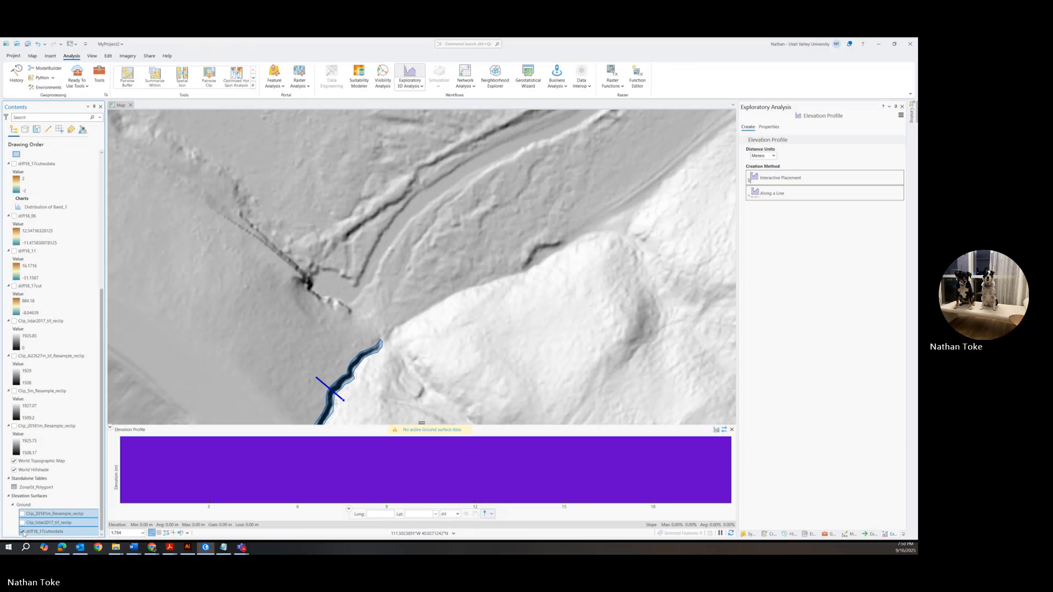
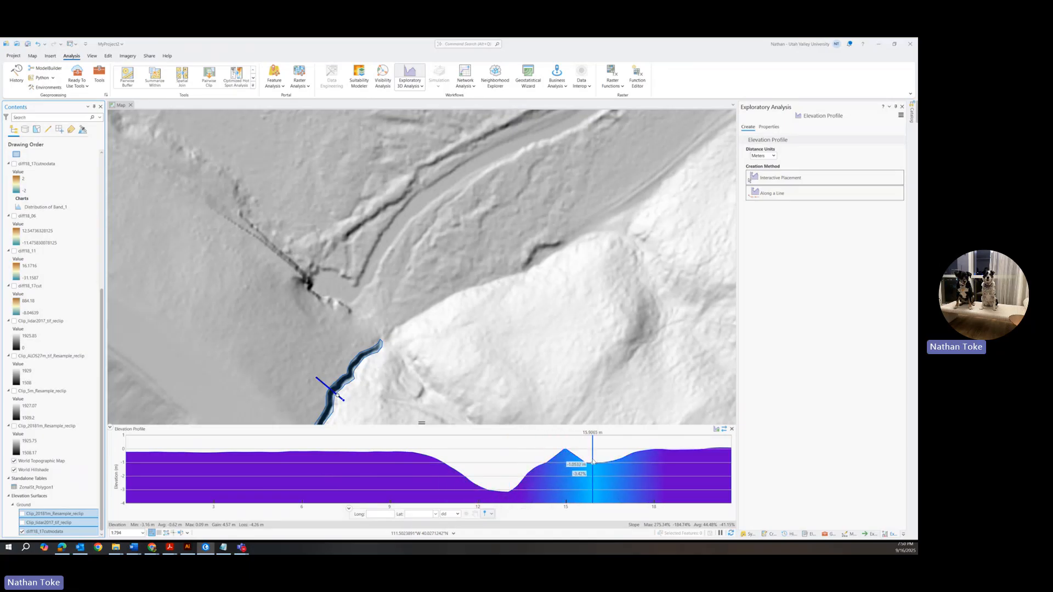
# Compare the 2017 and 2018 elevation profiles across the scarp by enabling Clip_lidar2017_tif_reclip and toggling Clip_20181m_Resample_reclip above it
pyautogui.click(23, 524)
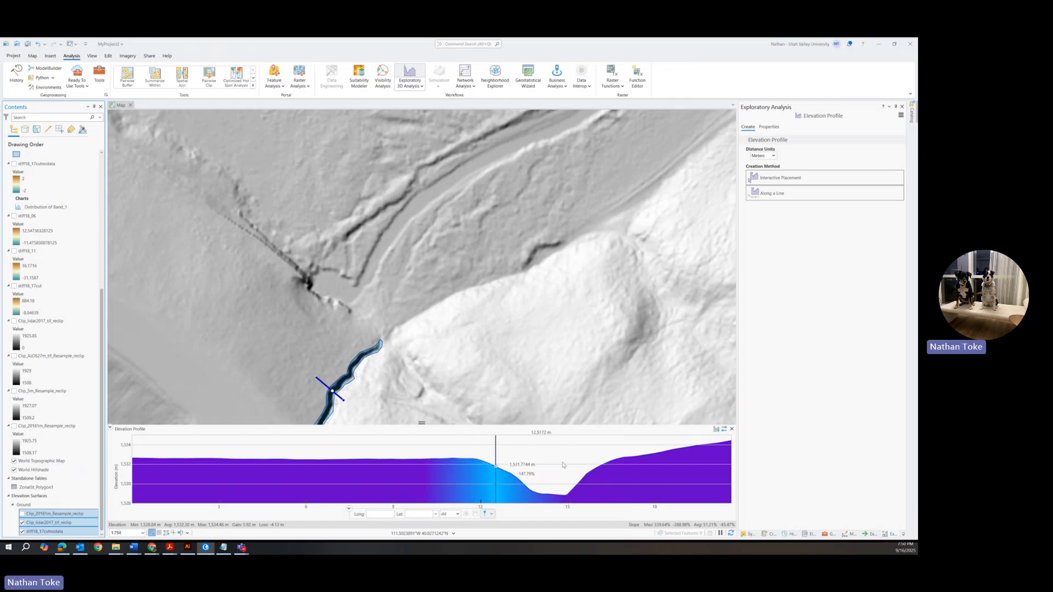
pyautogui.click(23, 516)
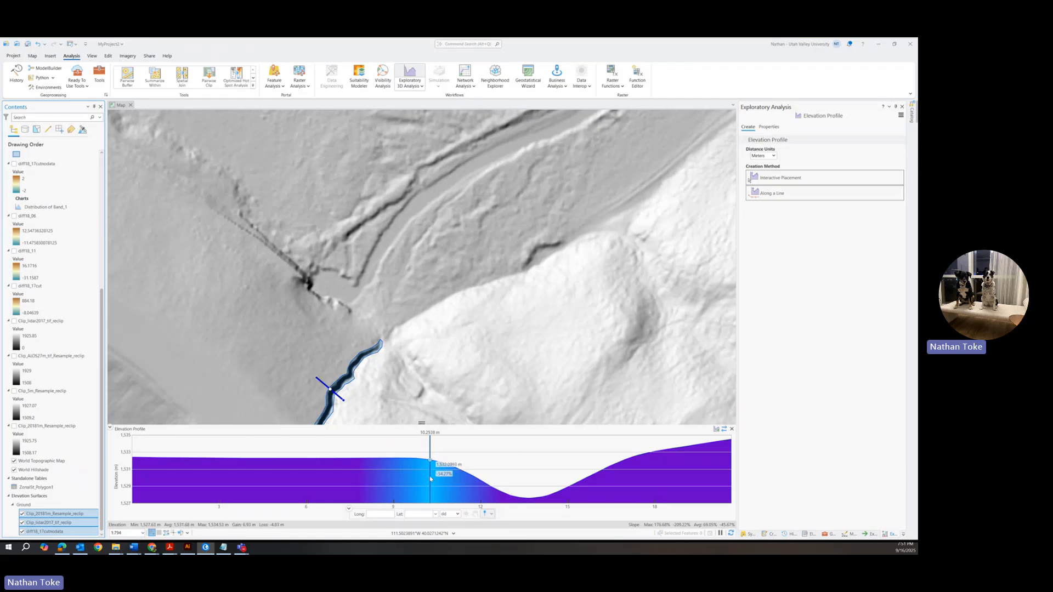
pyautogui.click(22, 514)
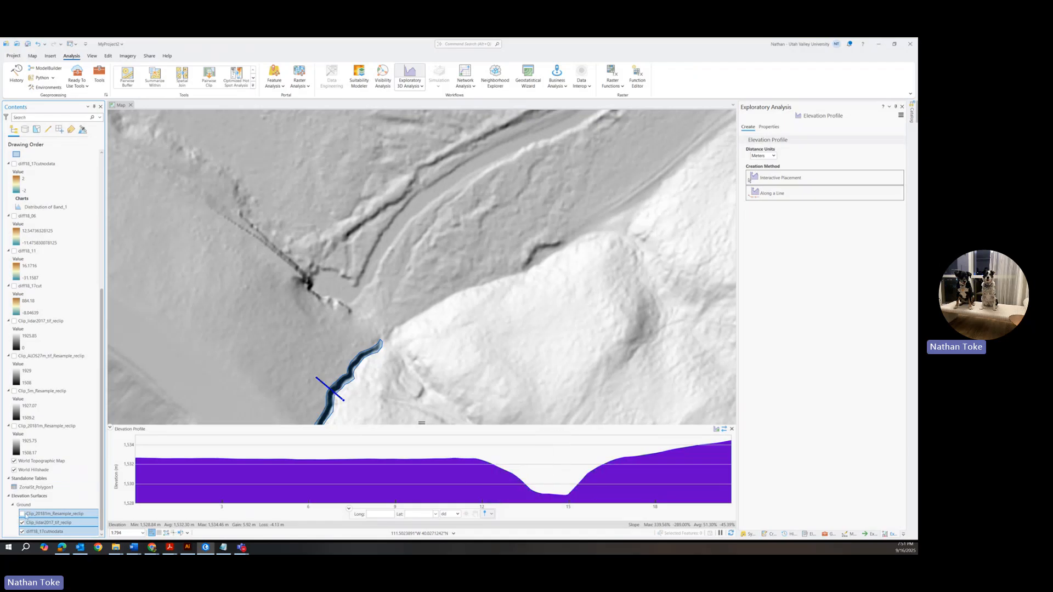
pyautogui.click(22, 514)
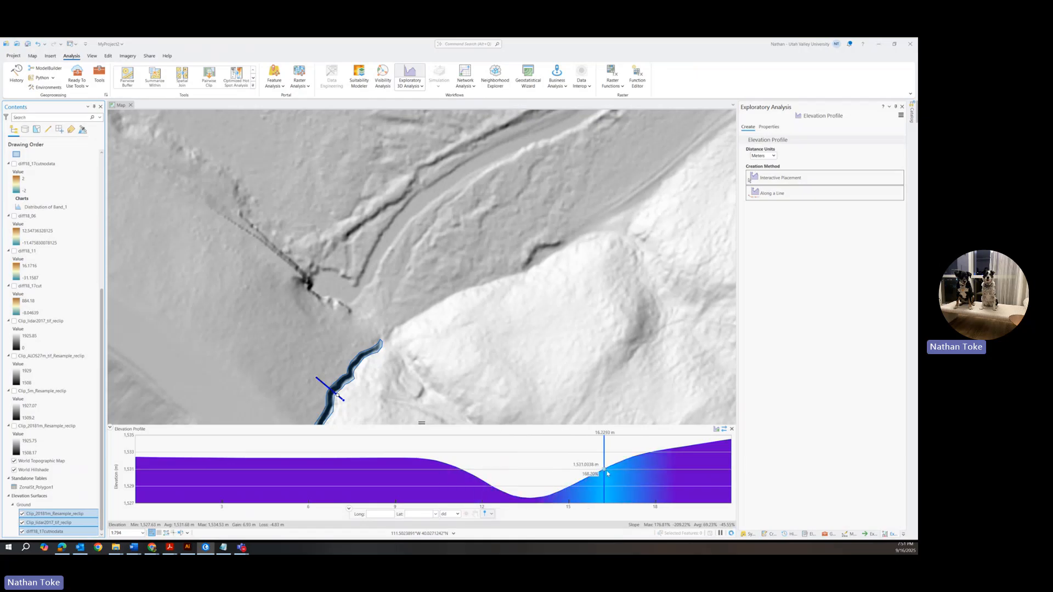
pyautogui.click(22, 513)
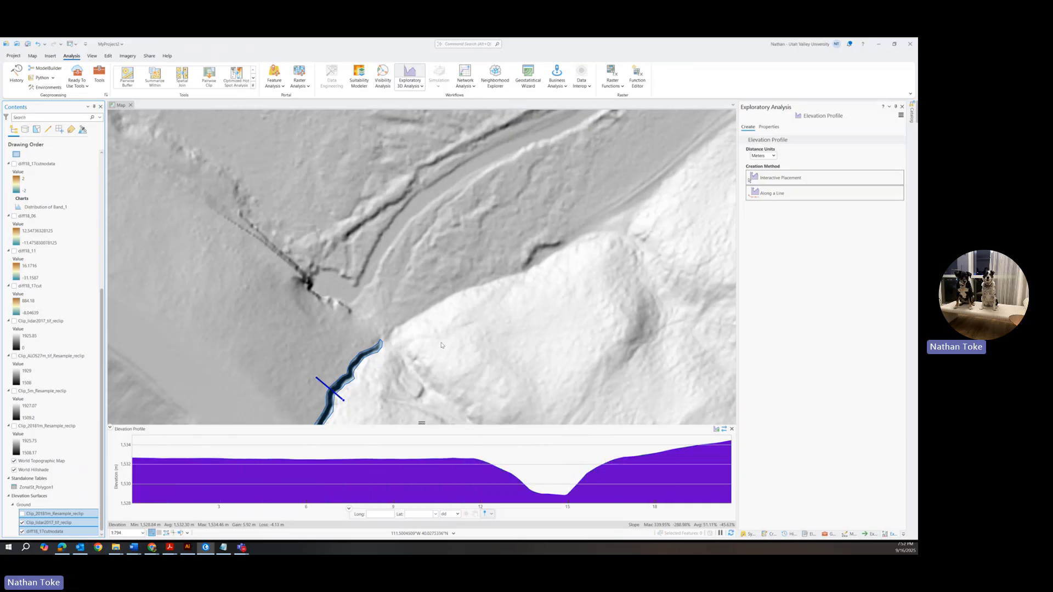
# Show the diff18_17cutnodata raster over the gullied hillside by turning it on and hiding diff18_17classified and HillSha_2018
pyautogui.scroll(-3, 441, 345)
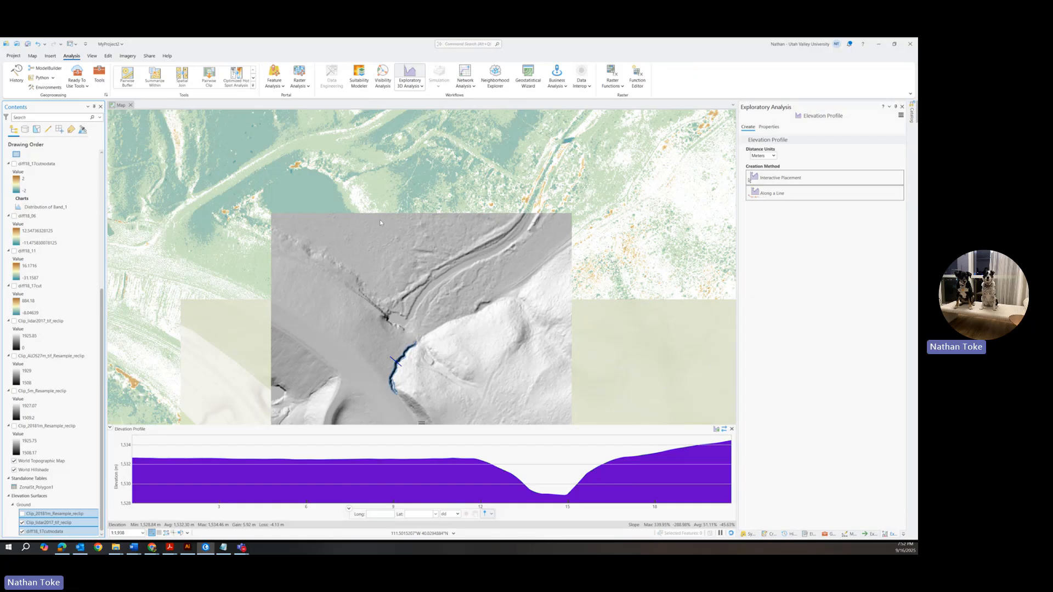
pyautogui.scroll(-2, 389, 245)
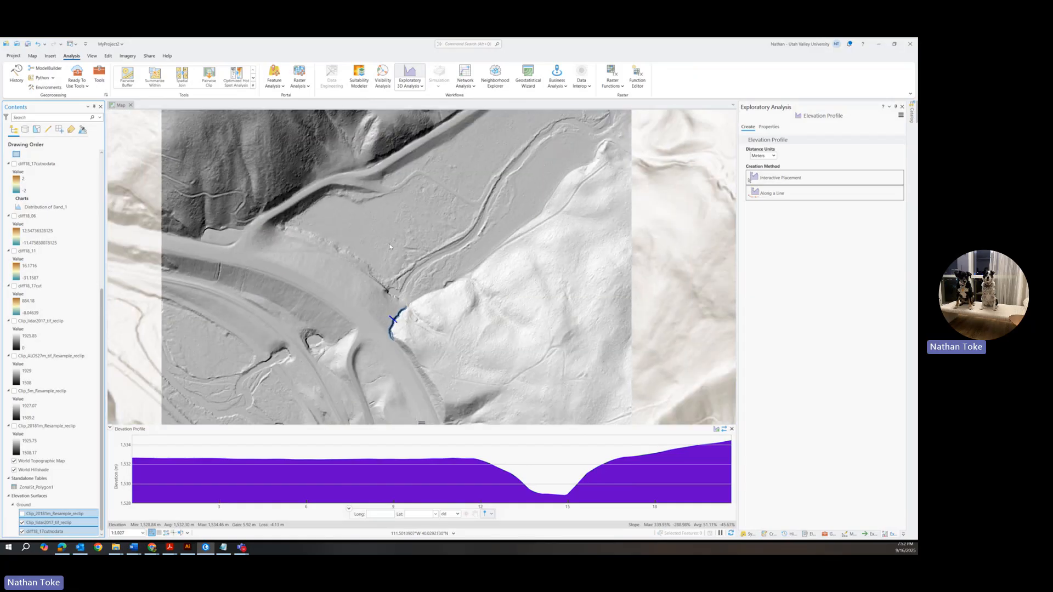
pyautogui.moveTo(390, 243); pyautogui.dragTo(412, 336)
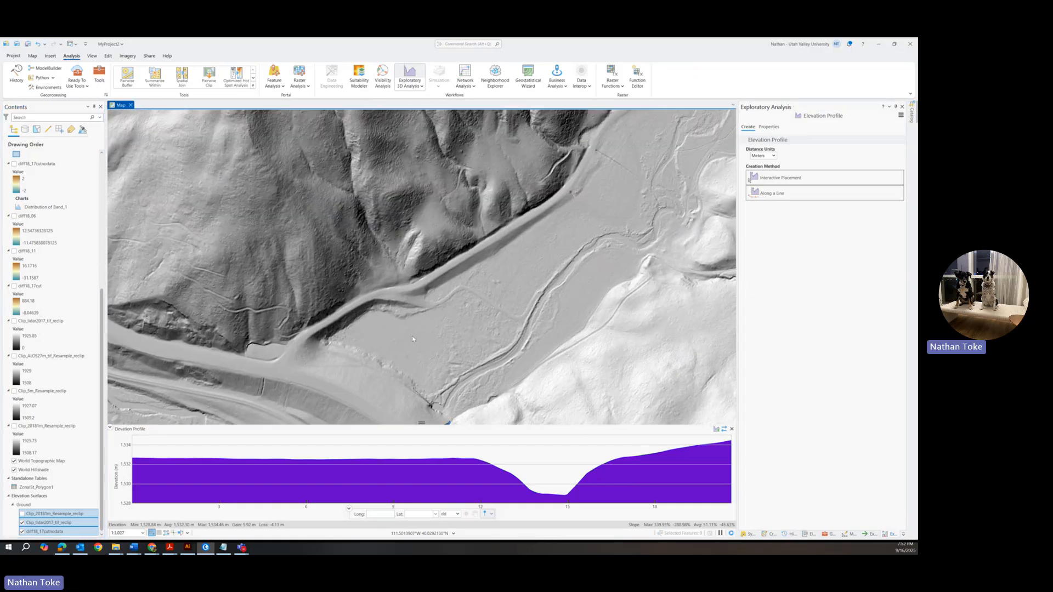
pyautogui.moveTo(385, 225); pyautogui.dragTo(360, 375)
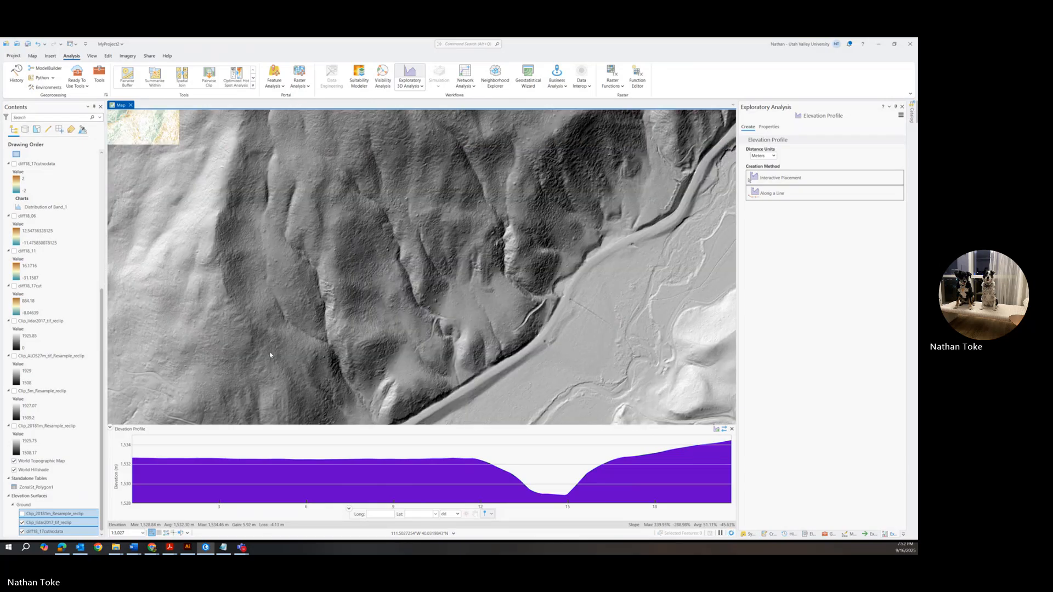
pyautogui.scroll(5, 49, 227)
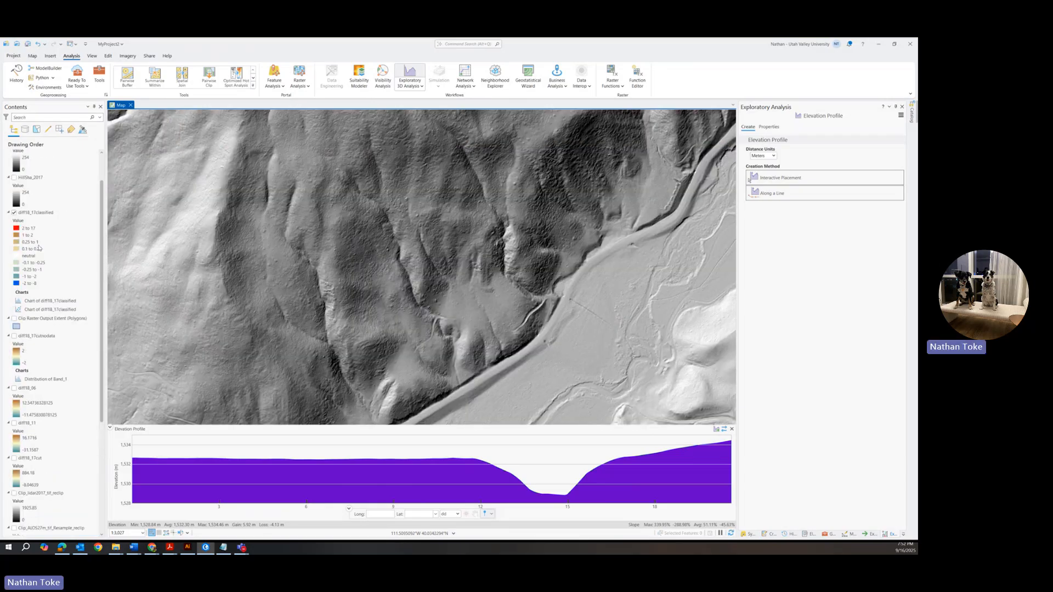
pyautogui.click(14, 337)
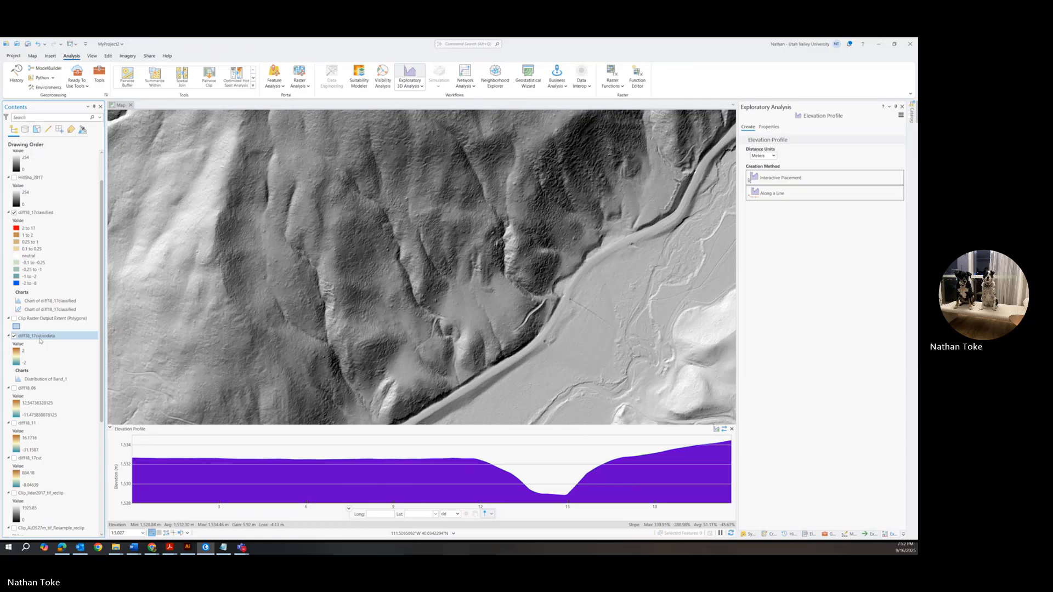
pyautogui.click(15, 214)
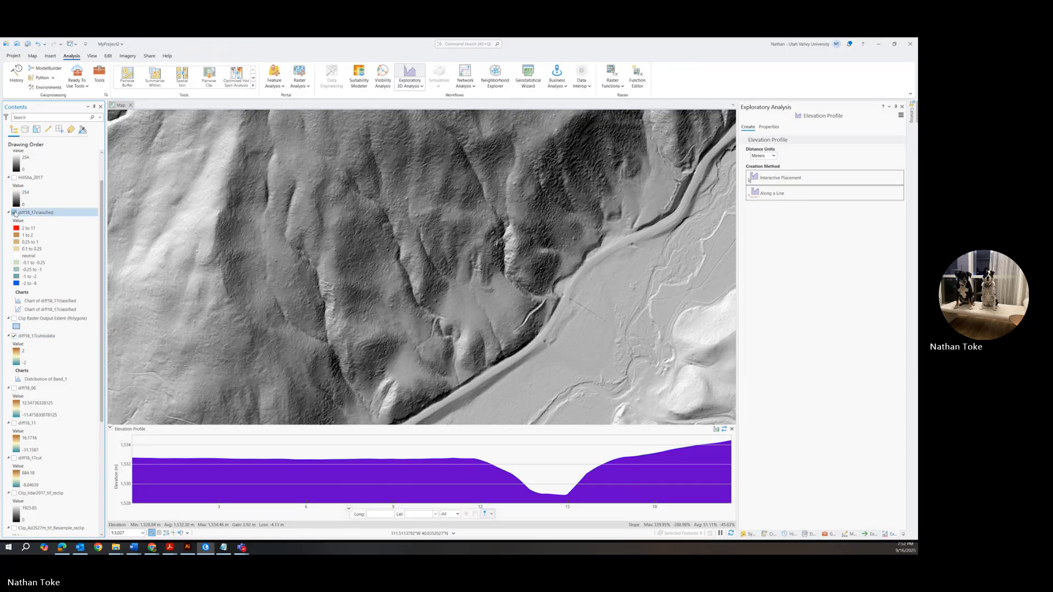
pyautogui.click(15, 213)
pyautogui.scroll(1, 14, 189)
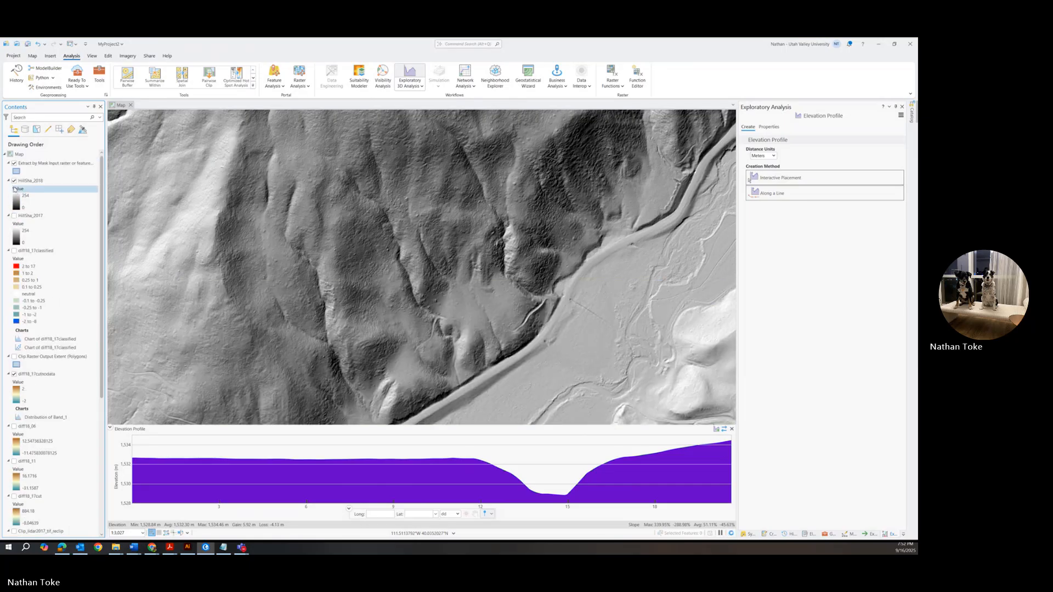
pyautogui.click(15, 181)
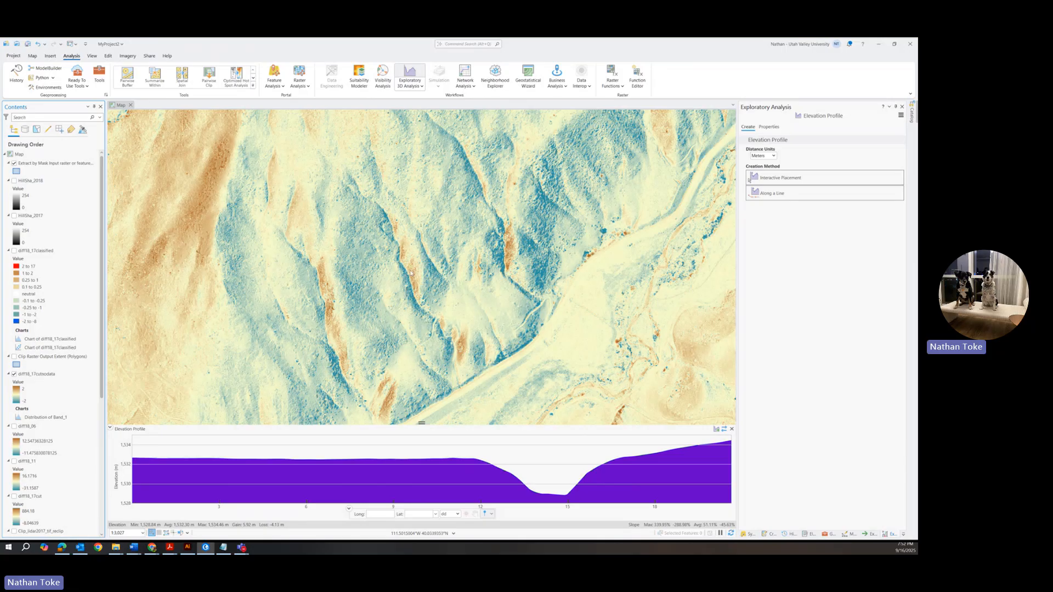
# Create an interactive Elevation Profile in meters along a line about 44 m long across a hillside gully with adjoining blue and brown bands
pyautogui.click(774, 178)
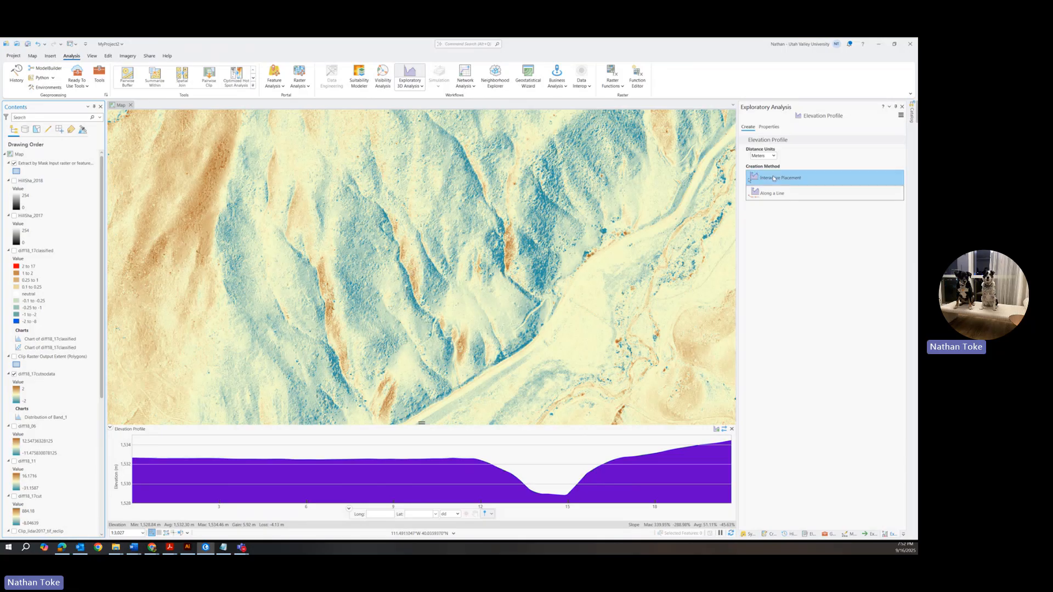
pyautogui.click(774, 178)
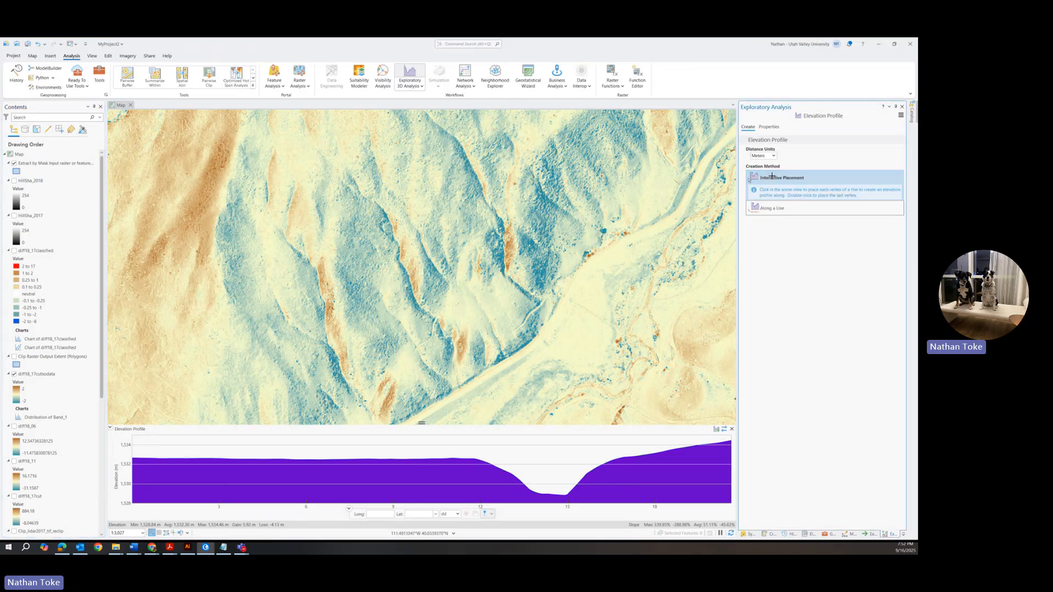
pyautogui.scroll(4, 400, 275)
pyautogui.click(400, 277)
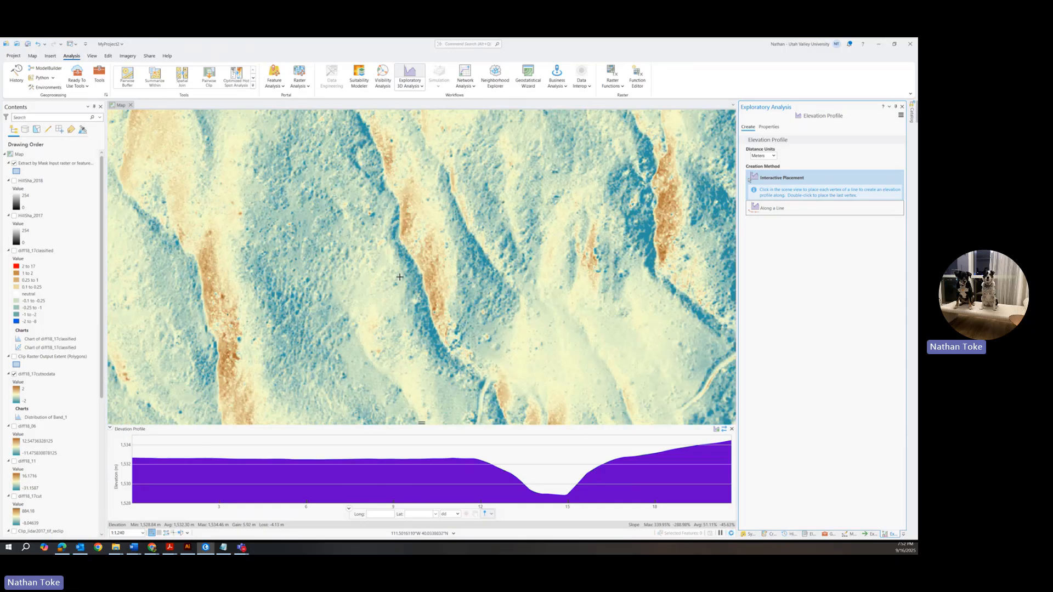
pyautogui.doubleClick(442, 254)
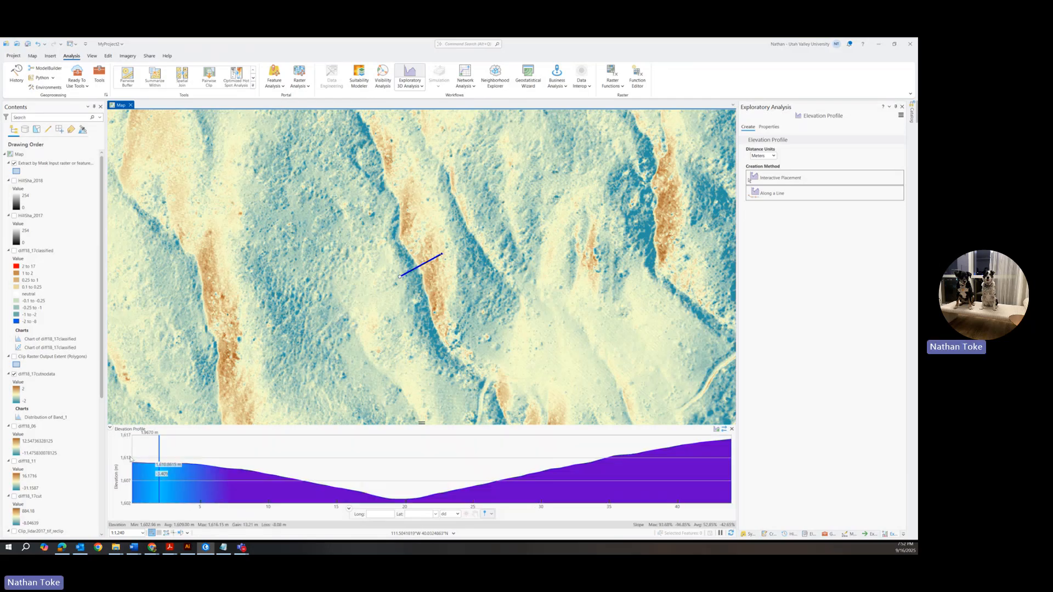
# Compare the gully profile on the 2018, 2017 and difference surfaces by toggling the ground sources, leaving only diff18_17cutnodata active
pyautogui.scroll(-7, 52, 444)
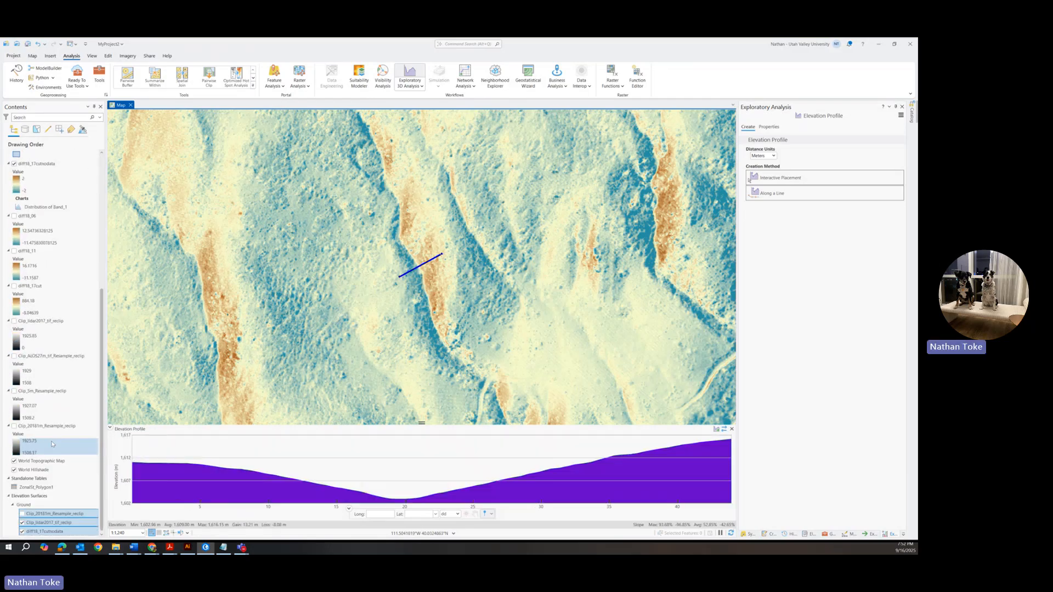
pyautogui.click(22, 514)
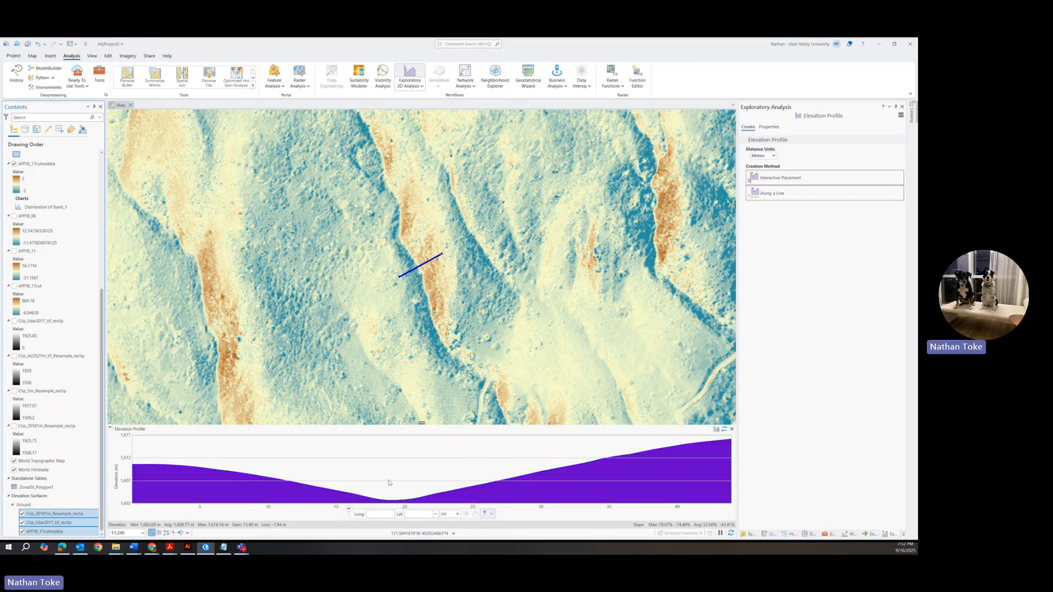
pyautogui.moveTo(392, 500)
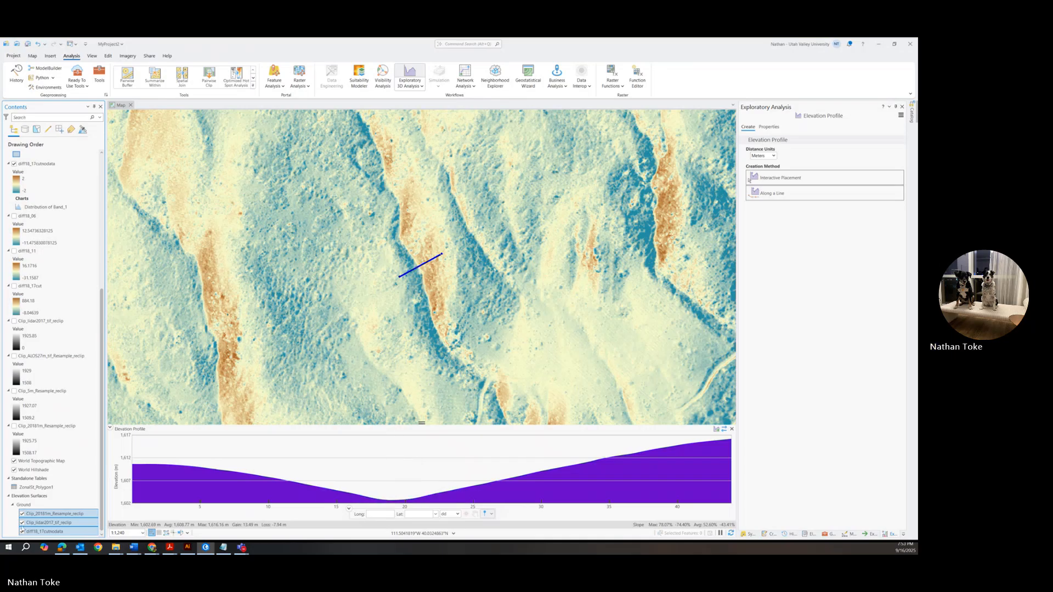
pyautogui.click(22, 531)
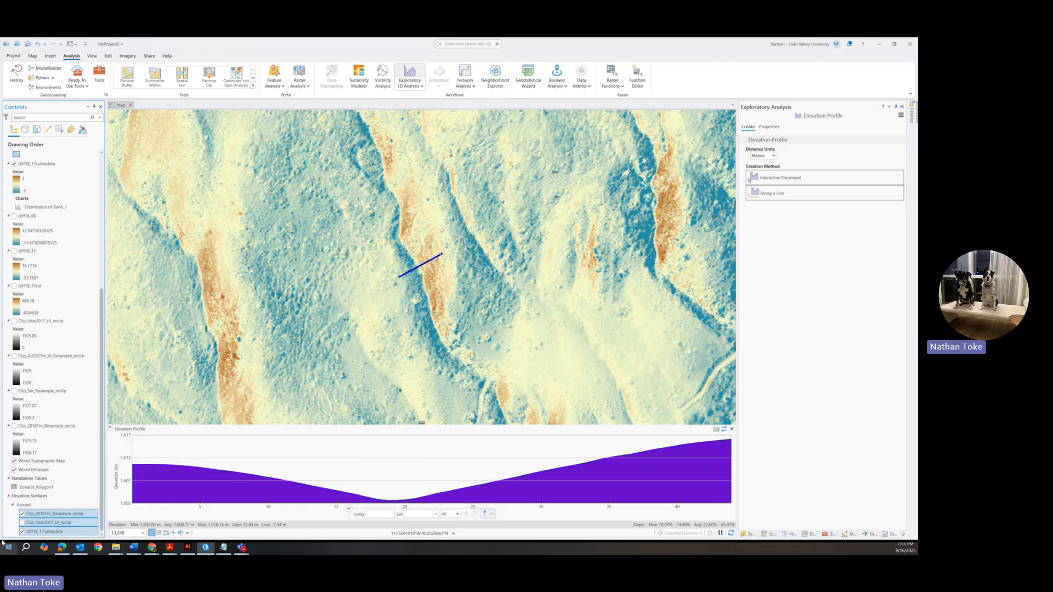
pyautogui.click(23, 513)
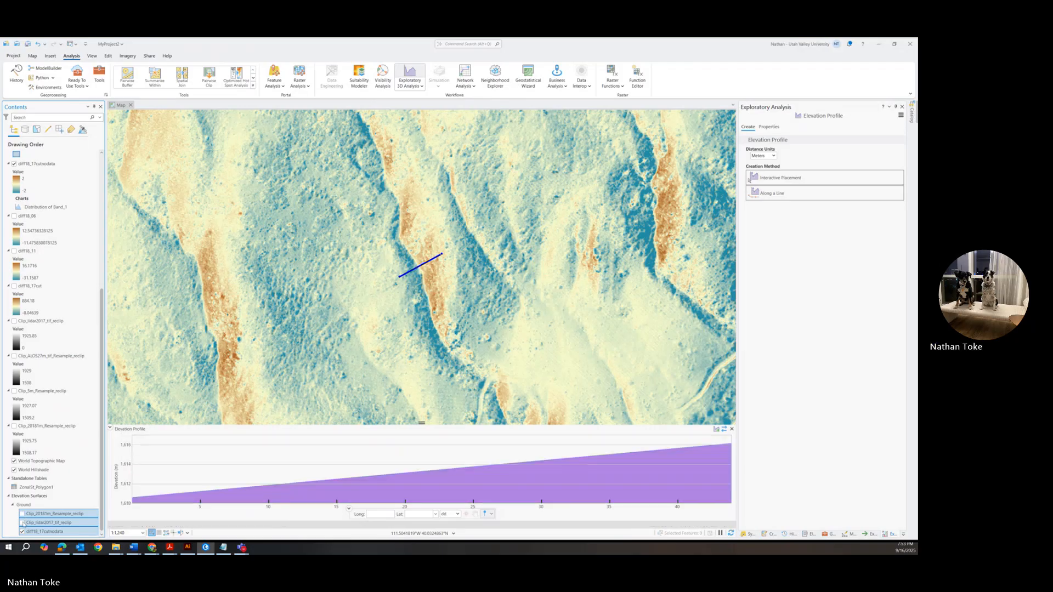
pyautogui.click(22, 522)
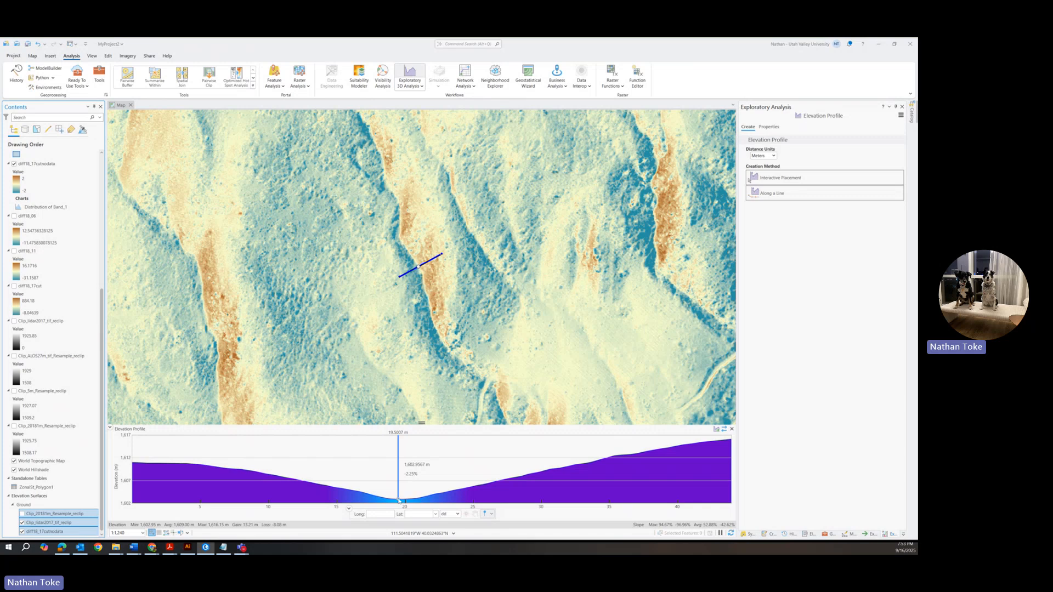
pyautogui.click(23, 522)
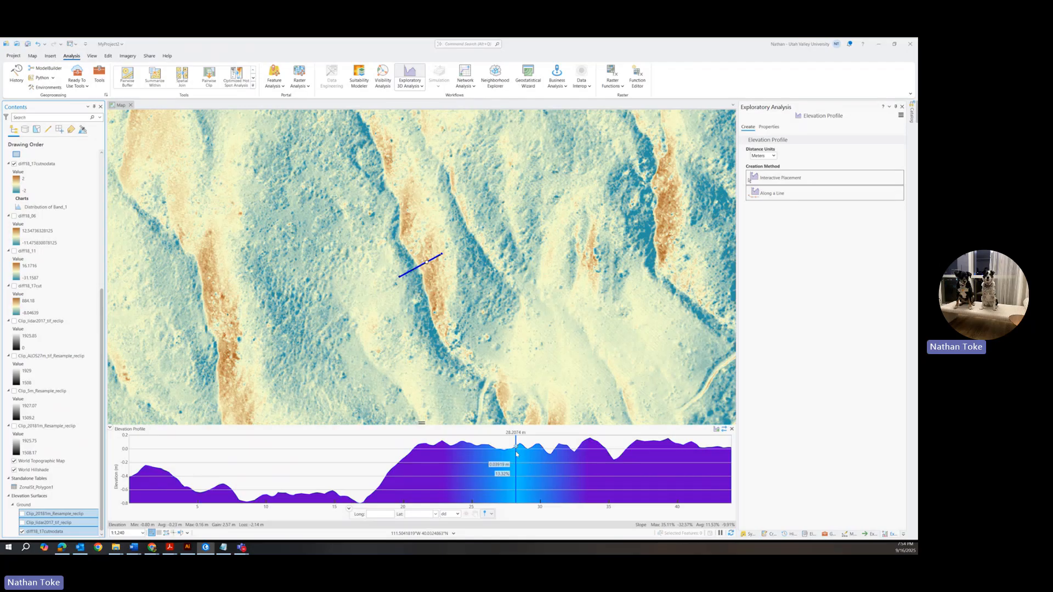
# Examine the difference raster's gain and loss patterns across the hillslopes, road embankments and stream channels south of the gully
pyautogui.scroll(-3, 384, 330)
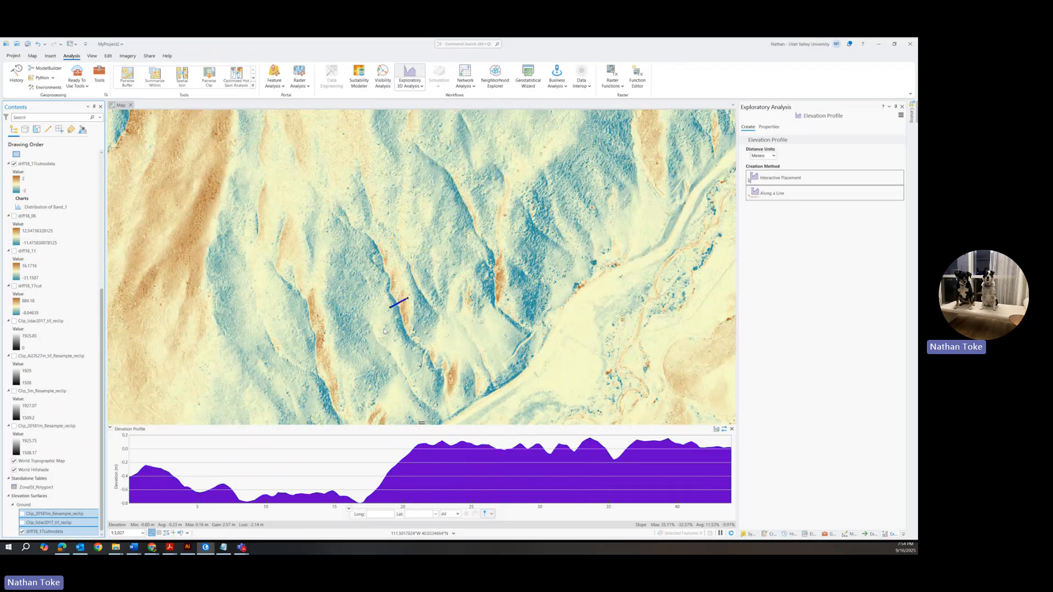
pyautogui.scroll(-2, 384, 330)
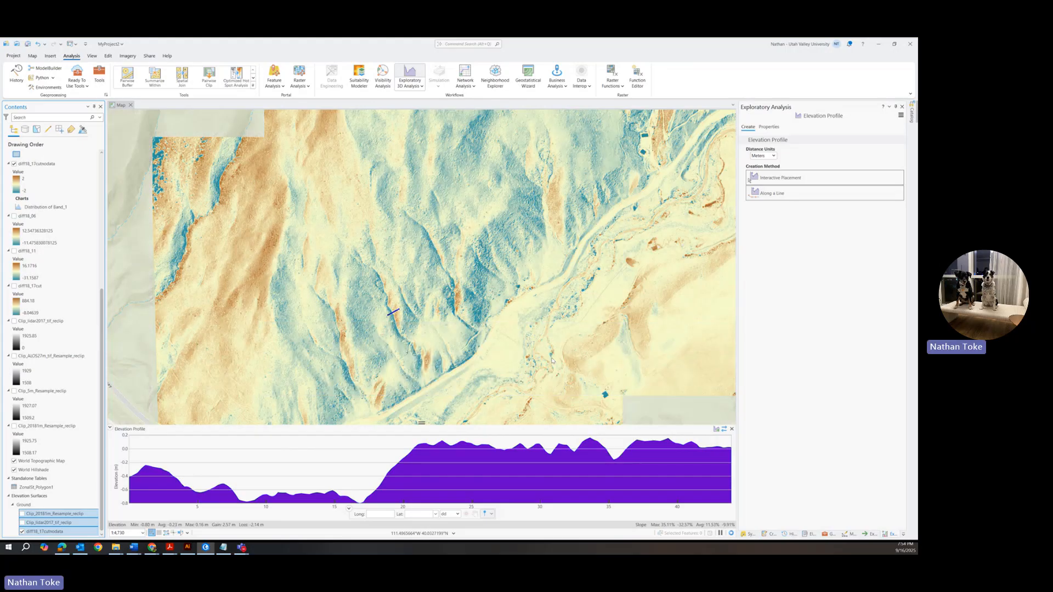
pyautogui.moveTo(558, 356); pyautogui.dragTo(400, 244)
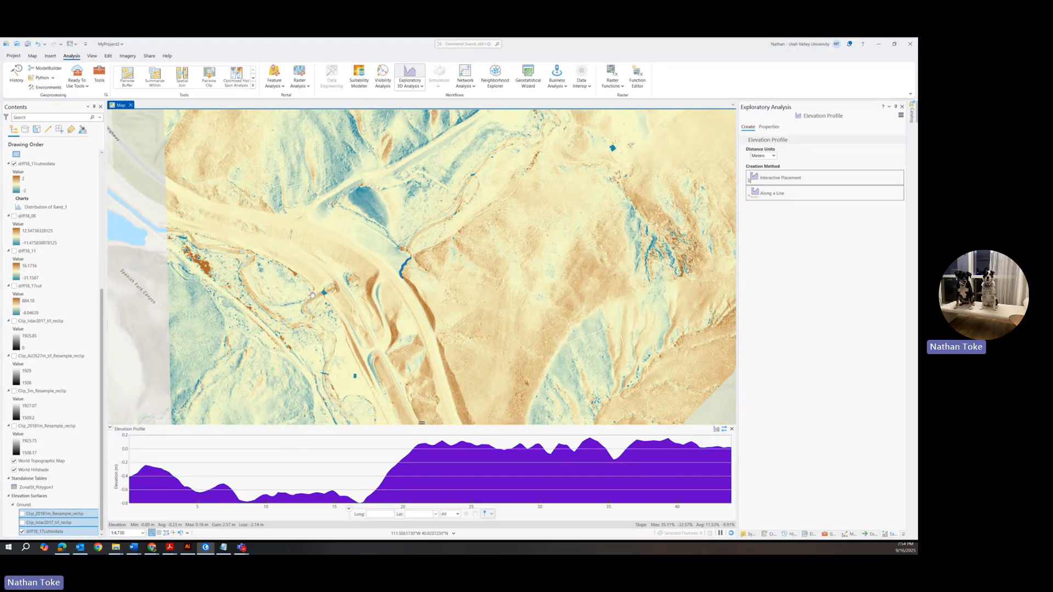
pyautogui.moveTo(277, 334); pyautogui.dragTo(413, 214)
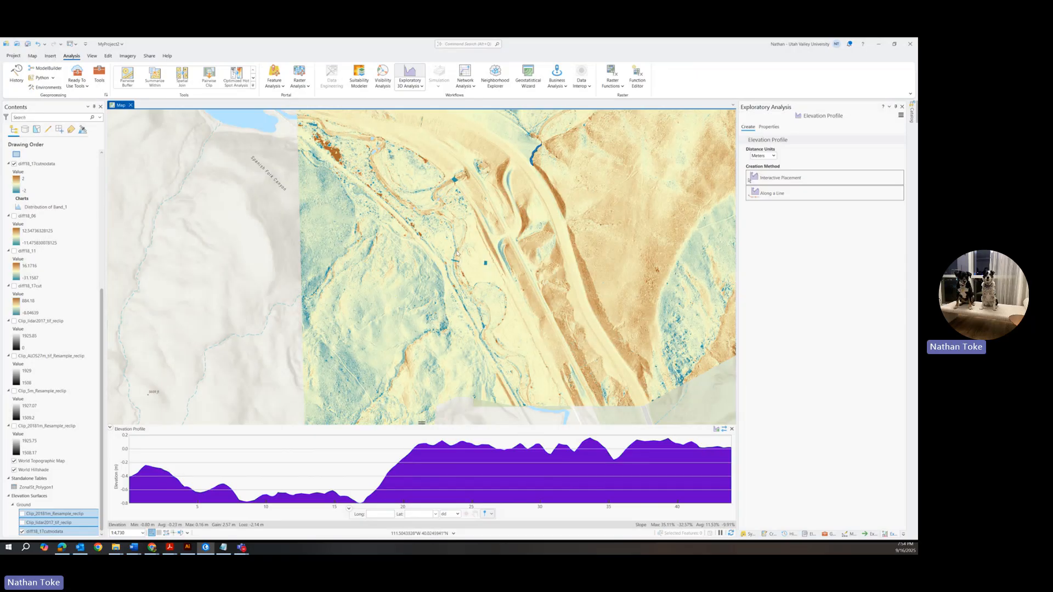
pyautogui.scroll(5, 457, 254)
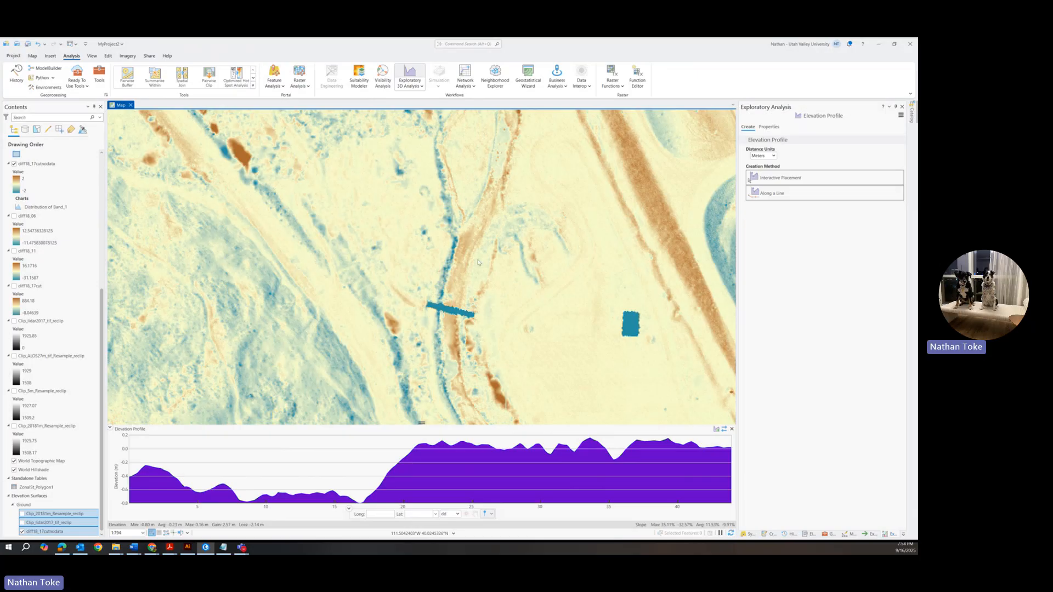
pyautogui.moveTo(478, 262); pyautogui.dragTo(426, 324)
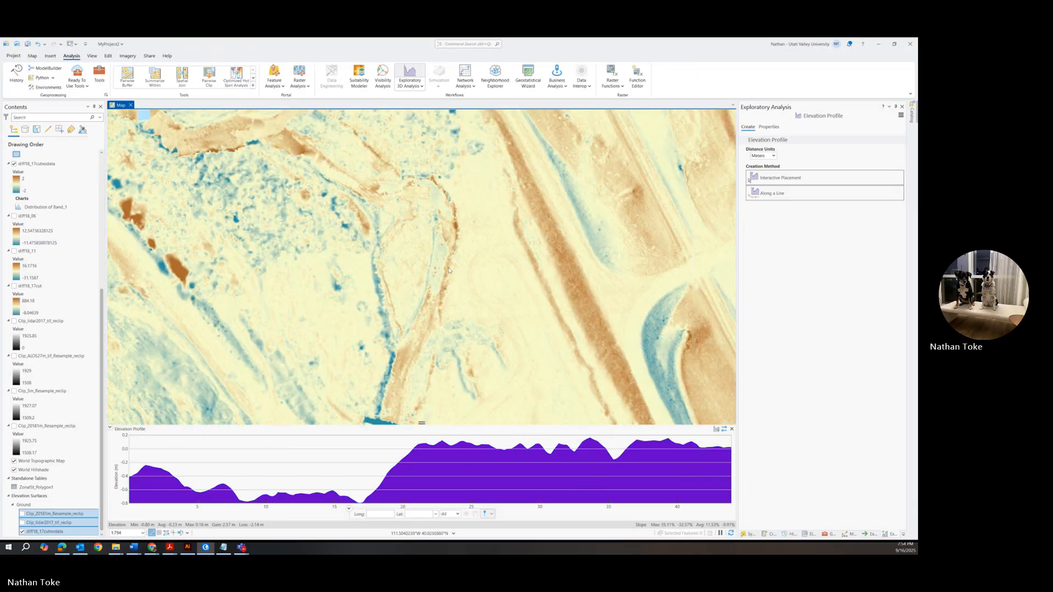
pyautogui.scroll(6, 55, 329)
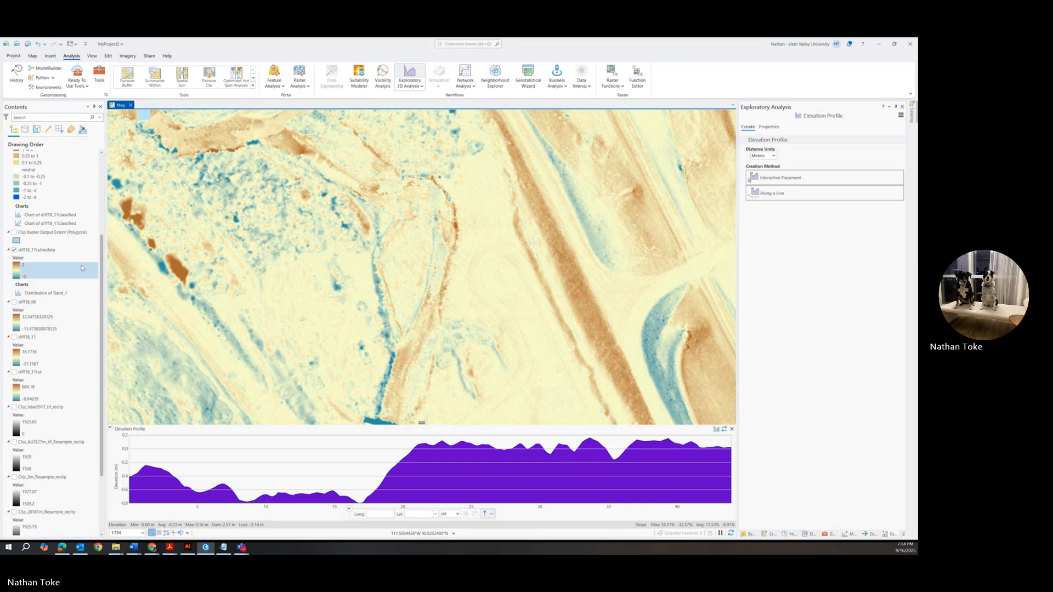
pyautogui.moveTo(501, 287); pyautogui.dragTo(471, 381)
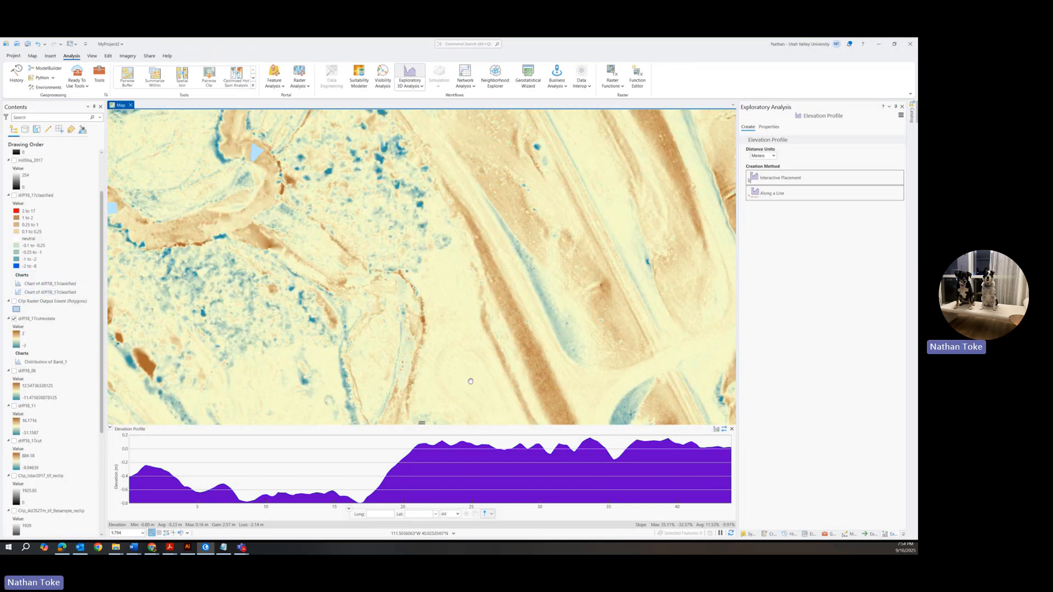
pyautogui.scroll(-2, 453, 331)
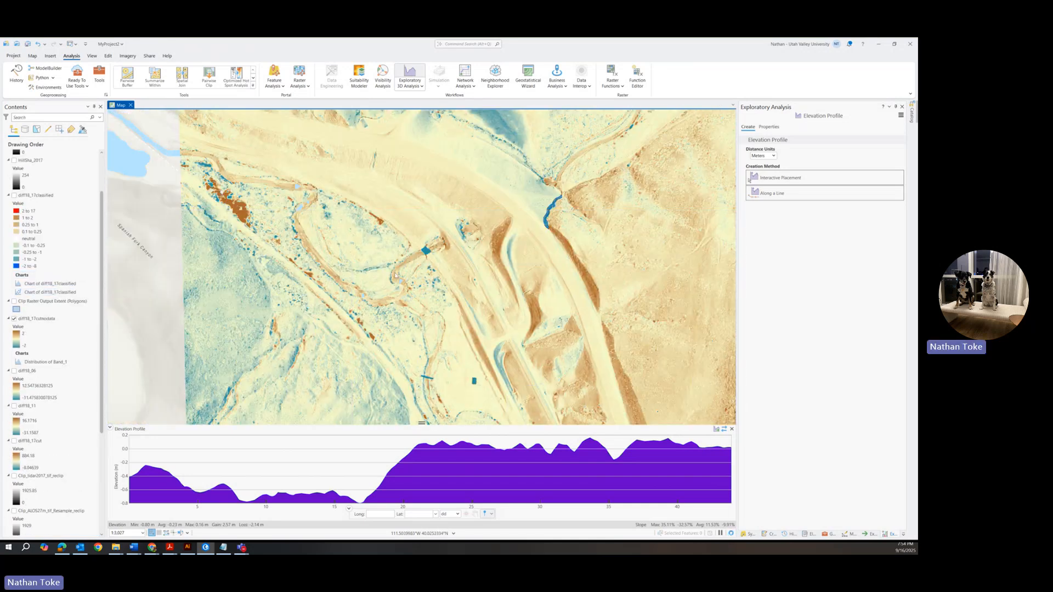
# Create an interactive Elevation Profile along a line about 43 m long across the stream meander bend southwest of the dark blue patch
pyautogui.scroll(2, 398, 292)
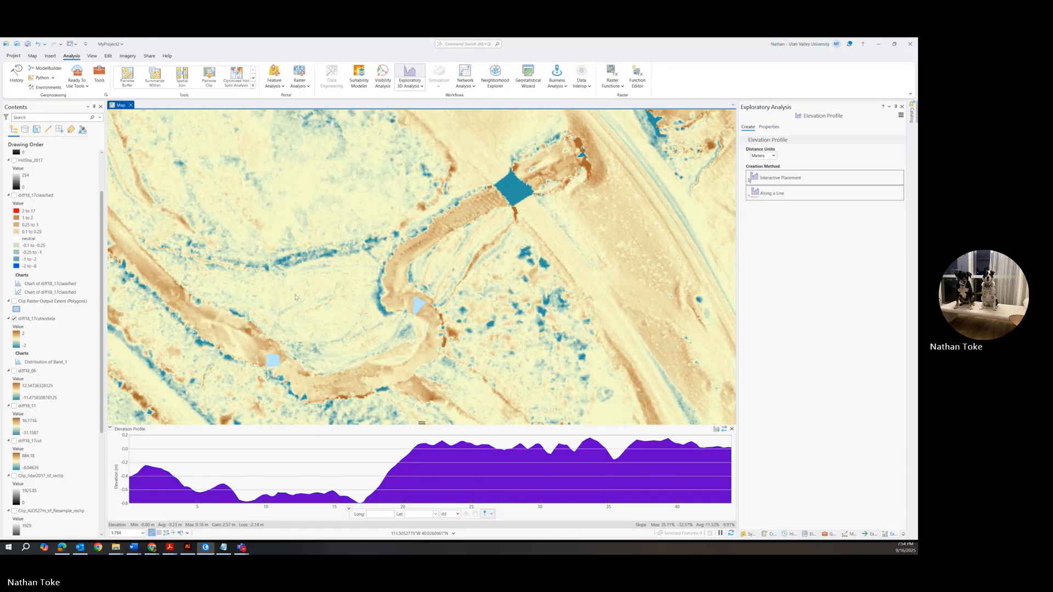
pyautogui.click(779, 179)
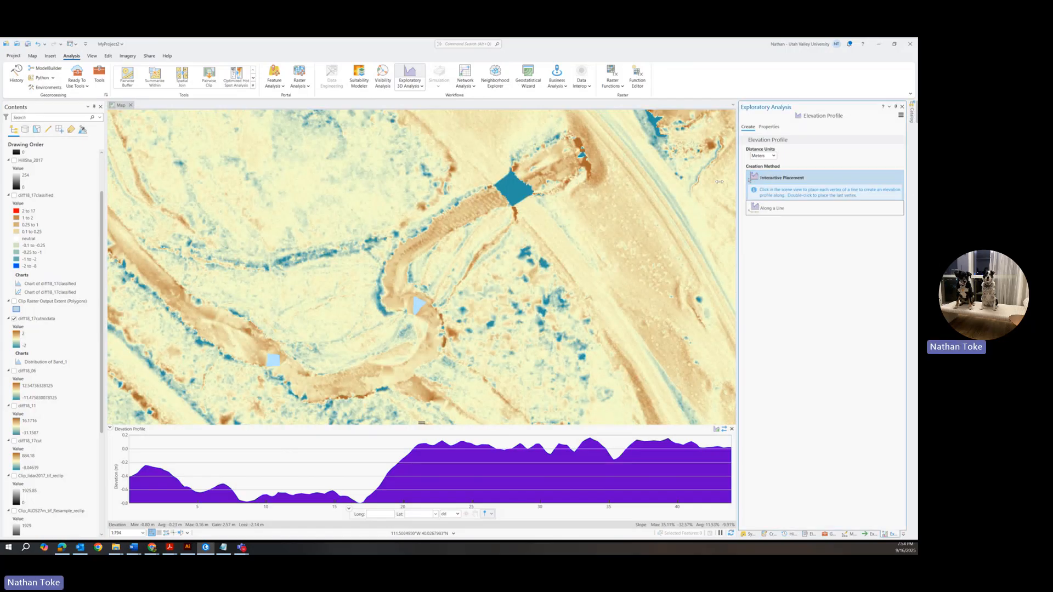
pyautogui.click(362, 313)
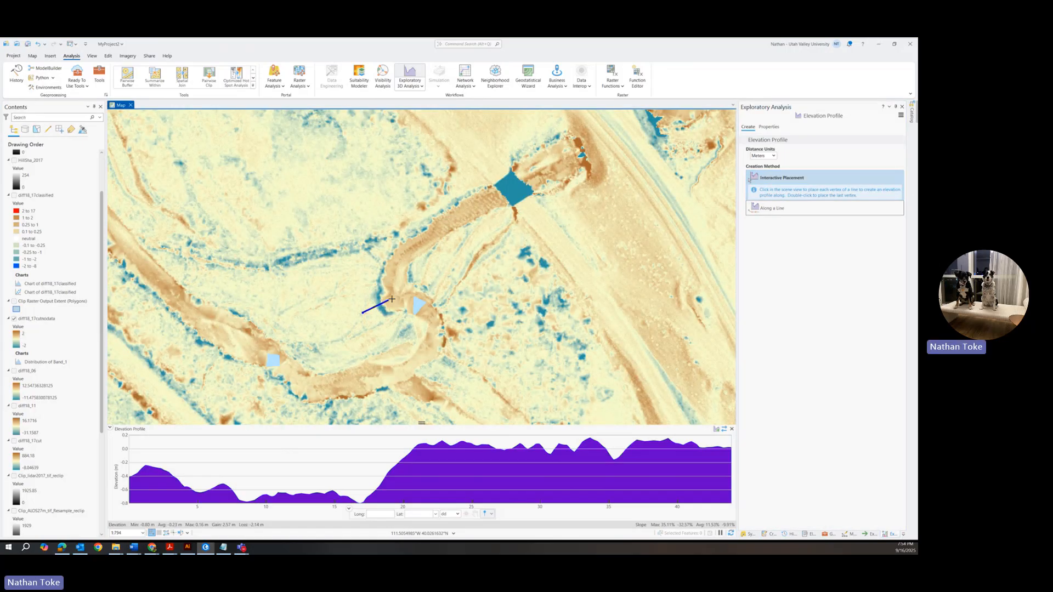
pyautogui.doubleClick(423, 272)
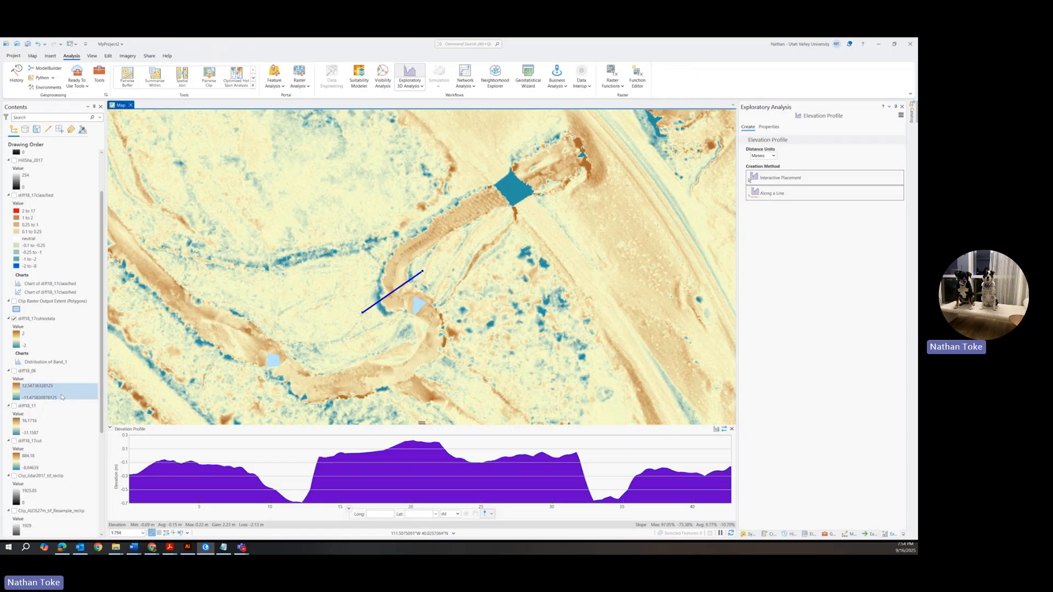
pyautogui.scroll(-6, 63, 413)
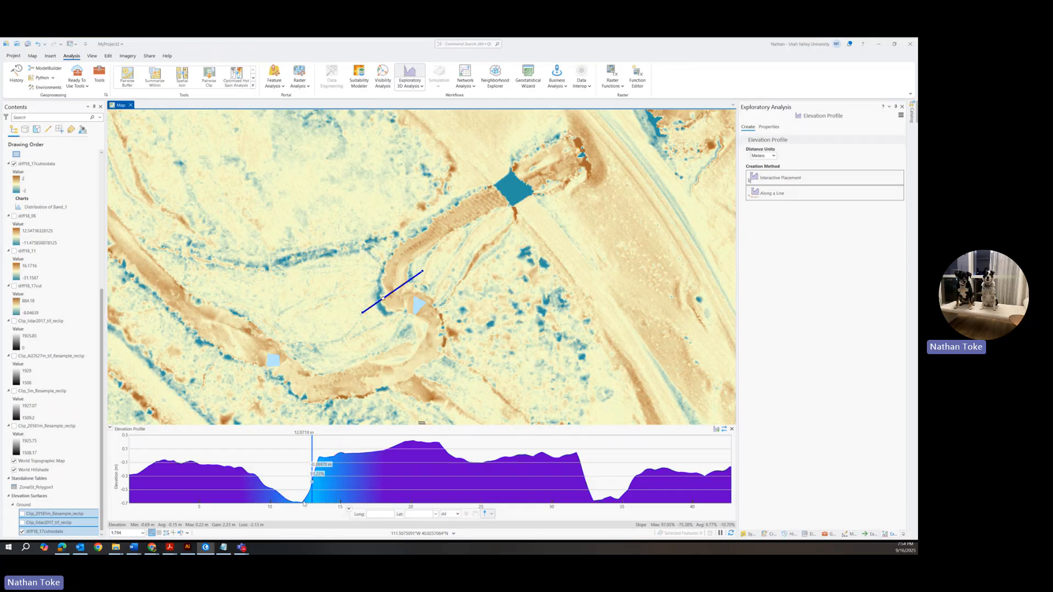
pyautogui.moveTo(294, 502)
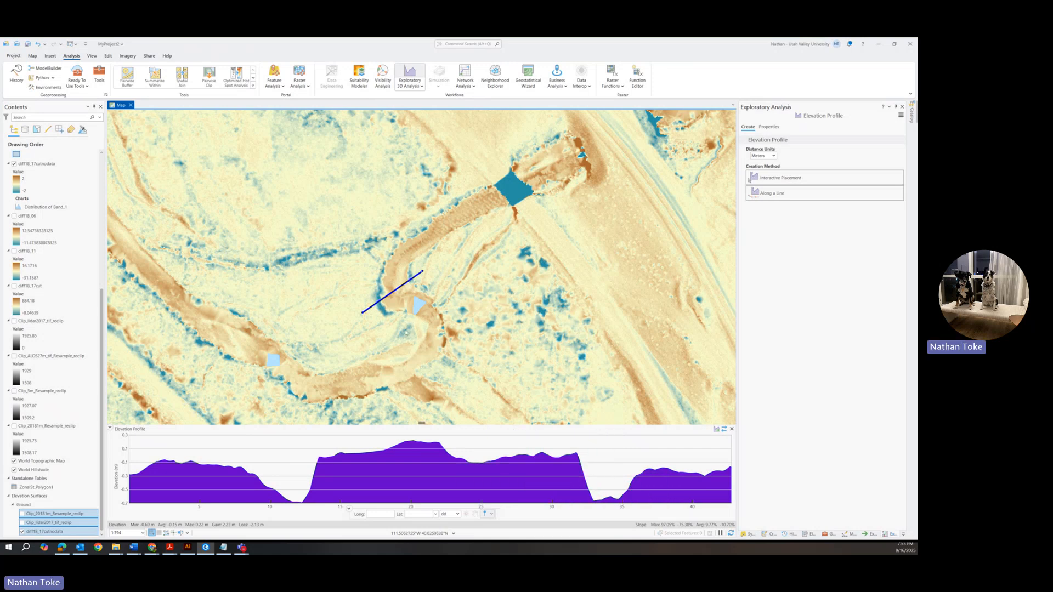
# Examine the difference raster's gain and loss patterns over the canyon hillslopes, roads and stream channels across its whole extent
pyautogui.scroll(-3, 405, 332)
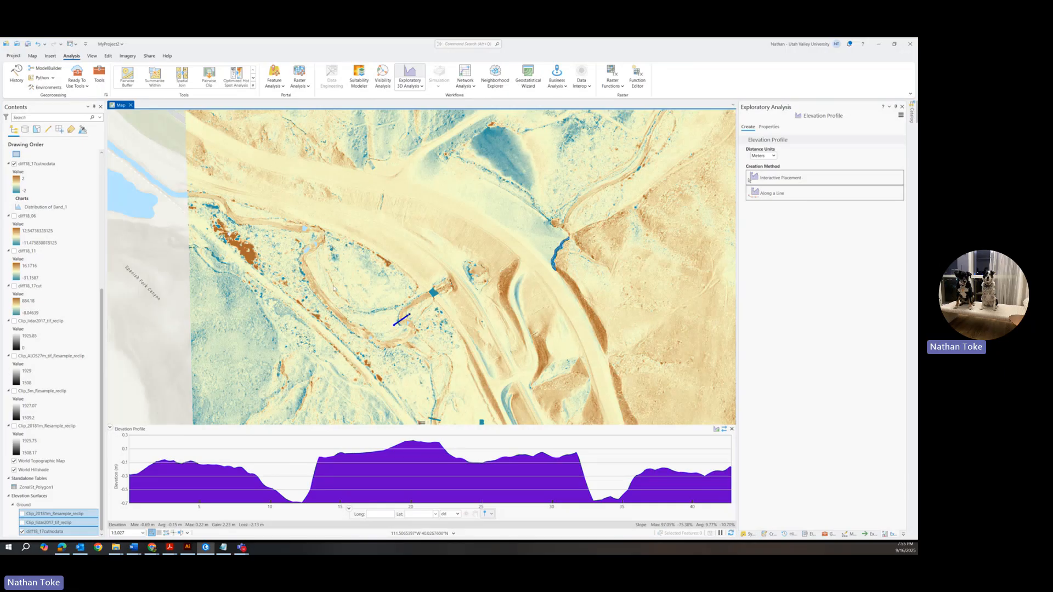
pyautogui.moveTo(325, 292); pyautogui.dragTo(501, 349)
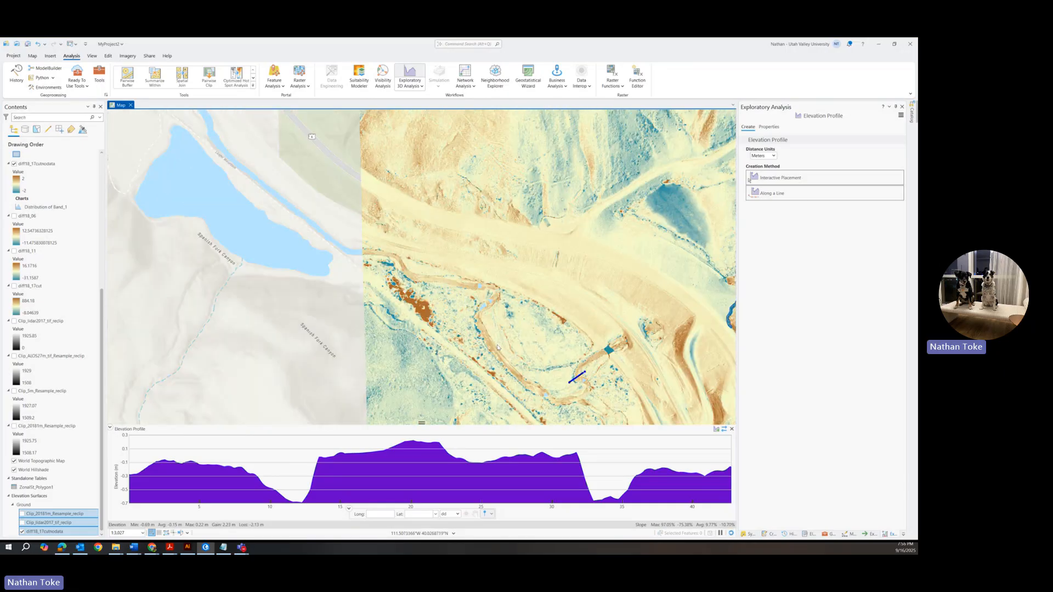
pyautogui.moveTo(521, 248); pyautogui.dragTo(360, 330)
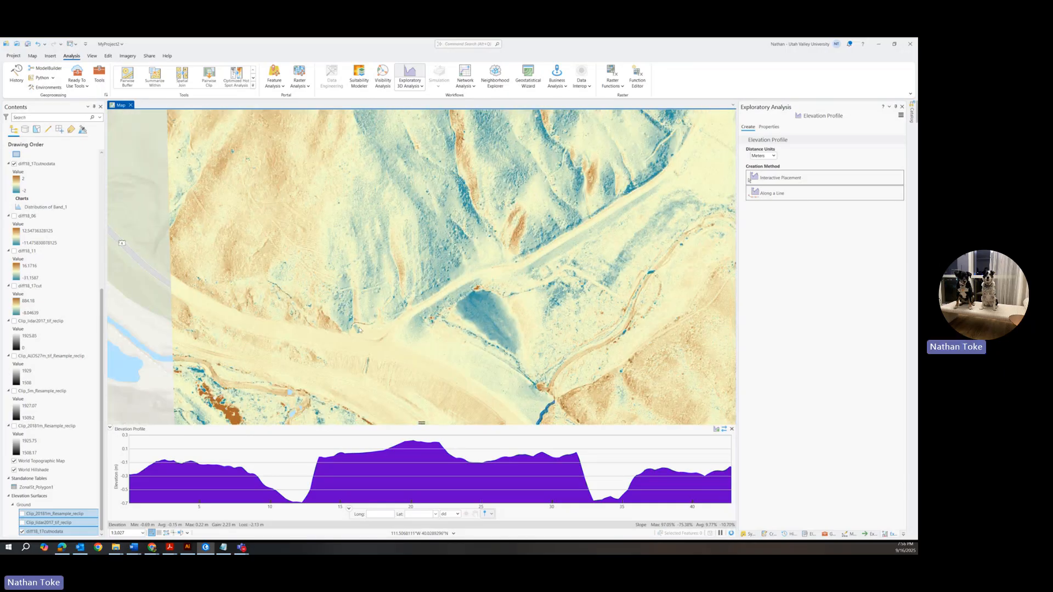
pyautogui.scroll(-1, 451, 285)
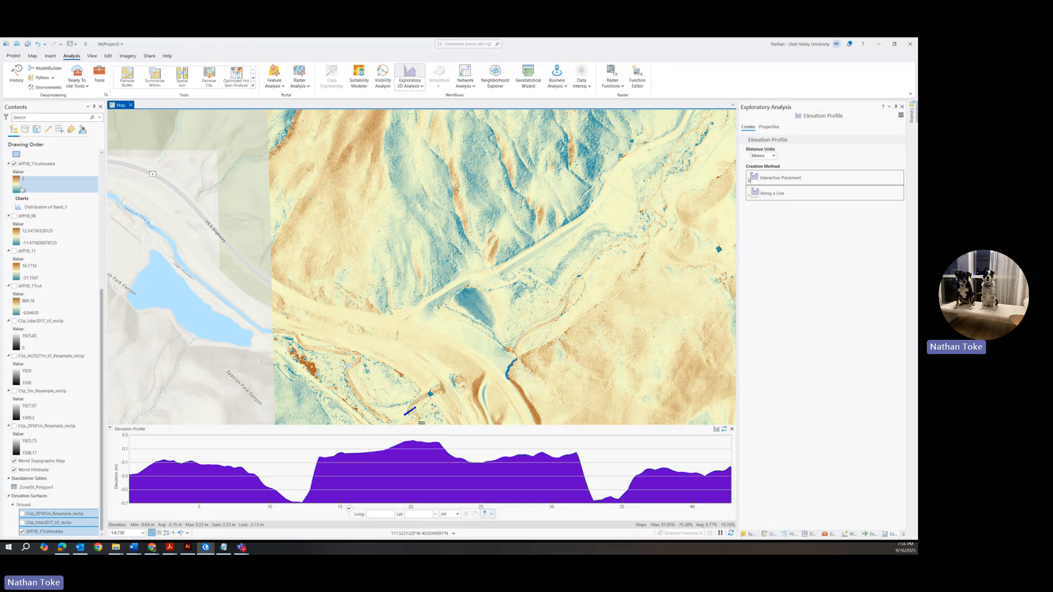
pyautogui.scroll(3, 46, 228)
pyautogui.scroll(2, 45, 228)
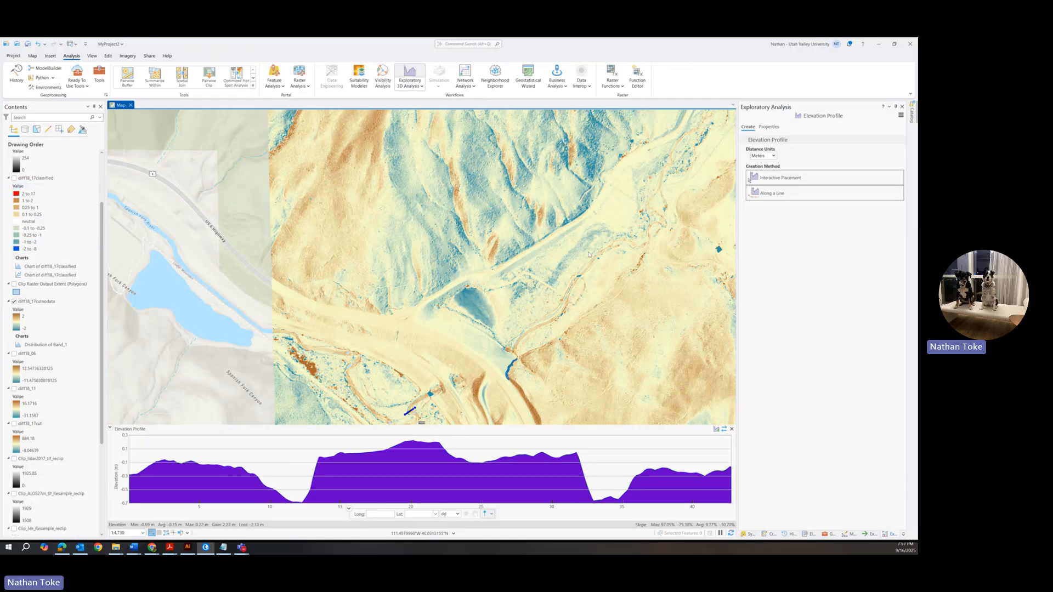
pyautogui.scroll(-3, 588, 254)
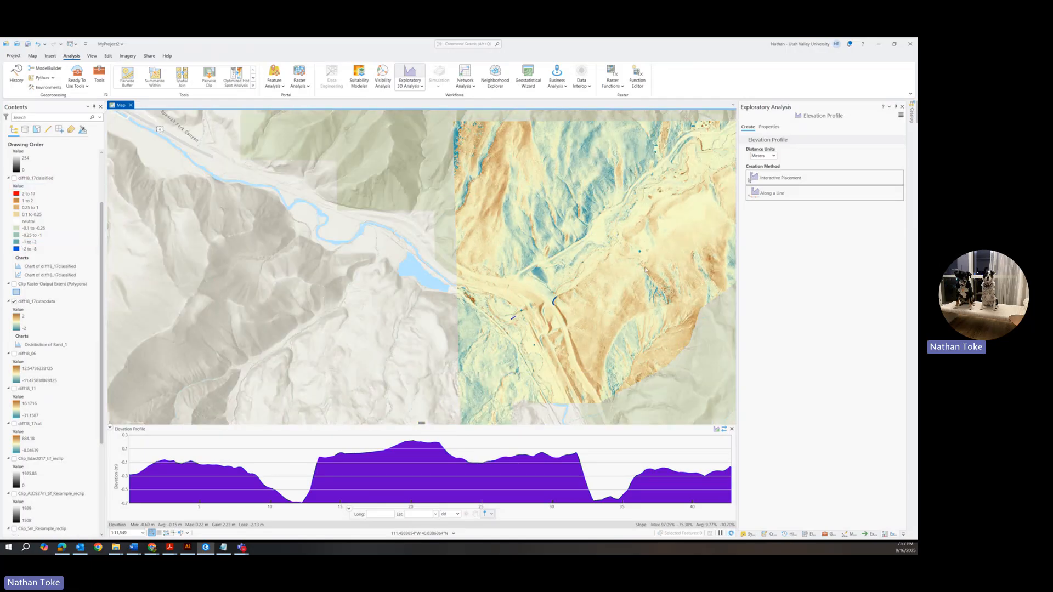
pyautogui.moveTo(646, 270); pyautogui.dragTo(505, 294)
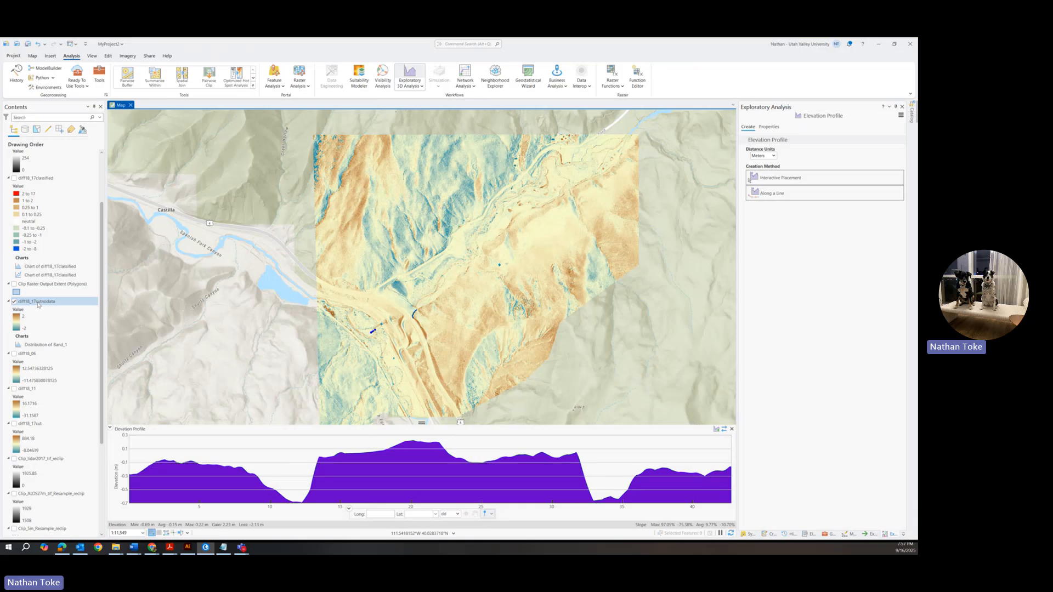
# Apply the black-to-white color scheme to the diff18_17cutnodata raster and close the elevation profile chart
pyautogui.rightClick(37, 305)
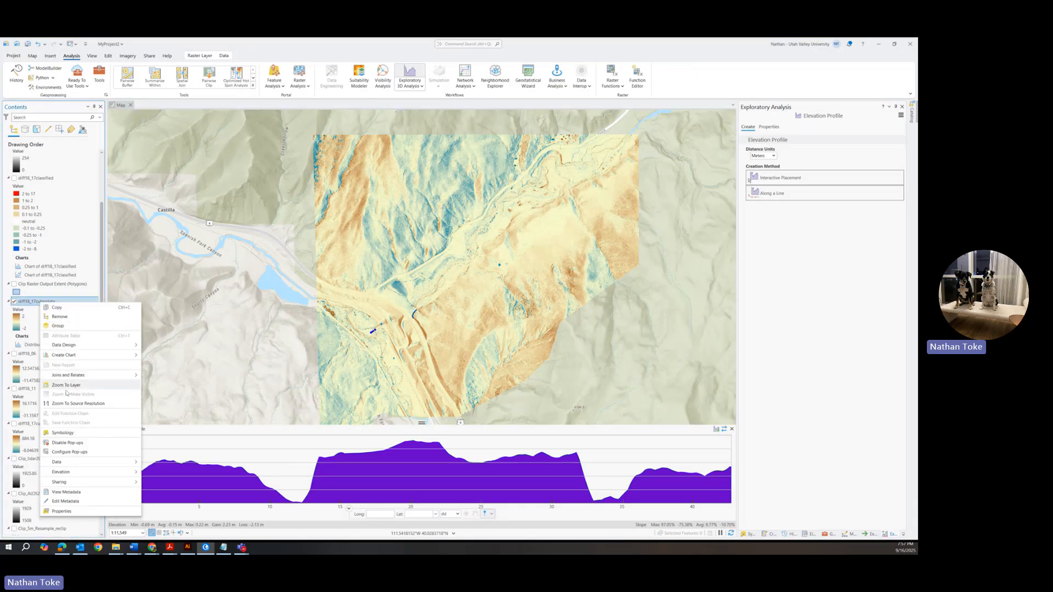
pyautogui.click(64, 433)
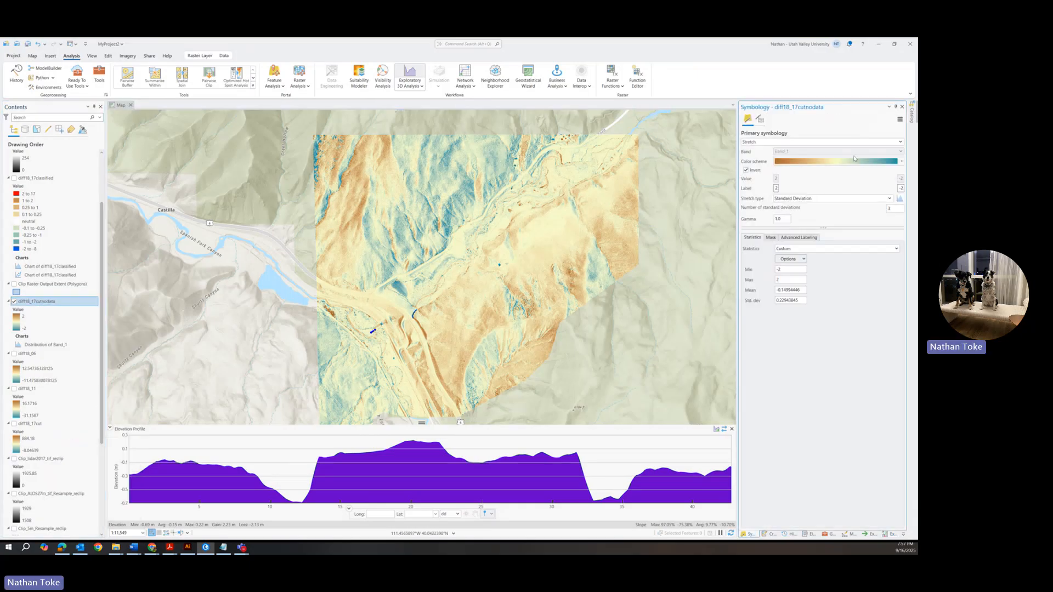
pyautogui.click(822, 164)
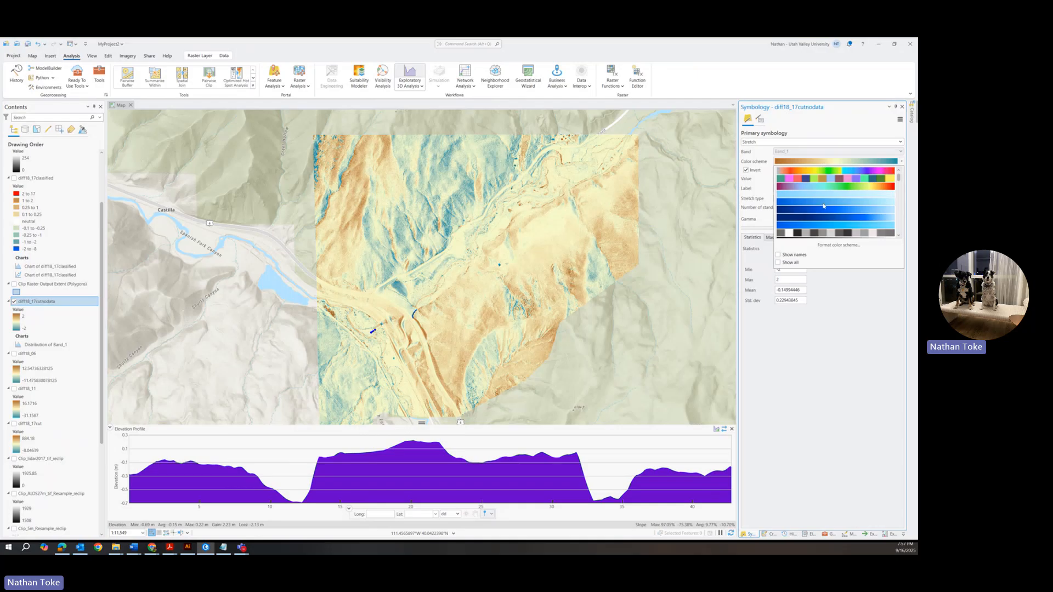
pyautogui.scroll(-3, 900, 181)
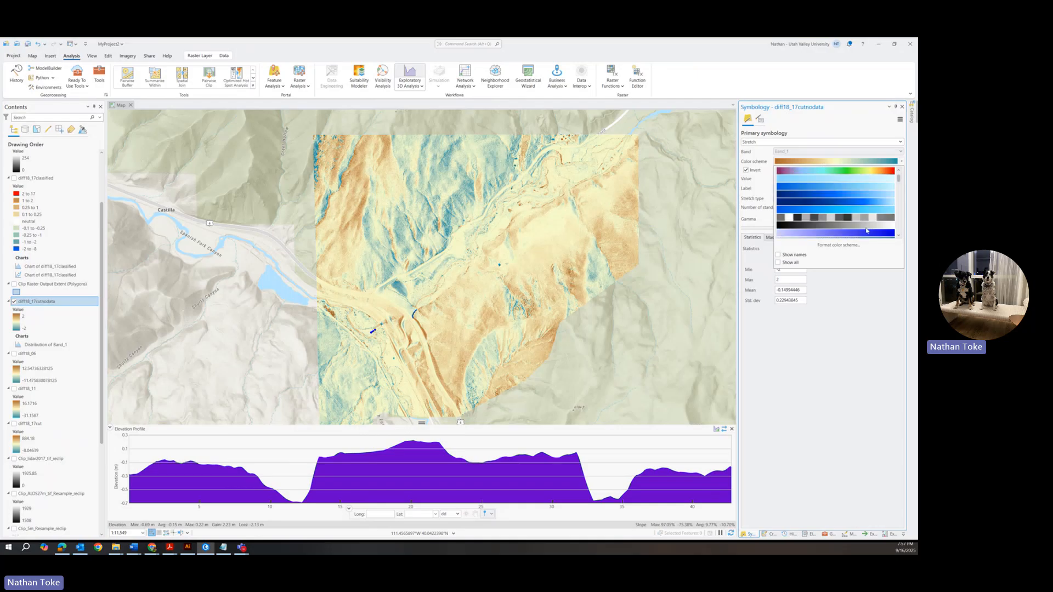
pyautogui.click(864, 225)
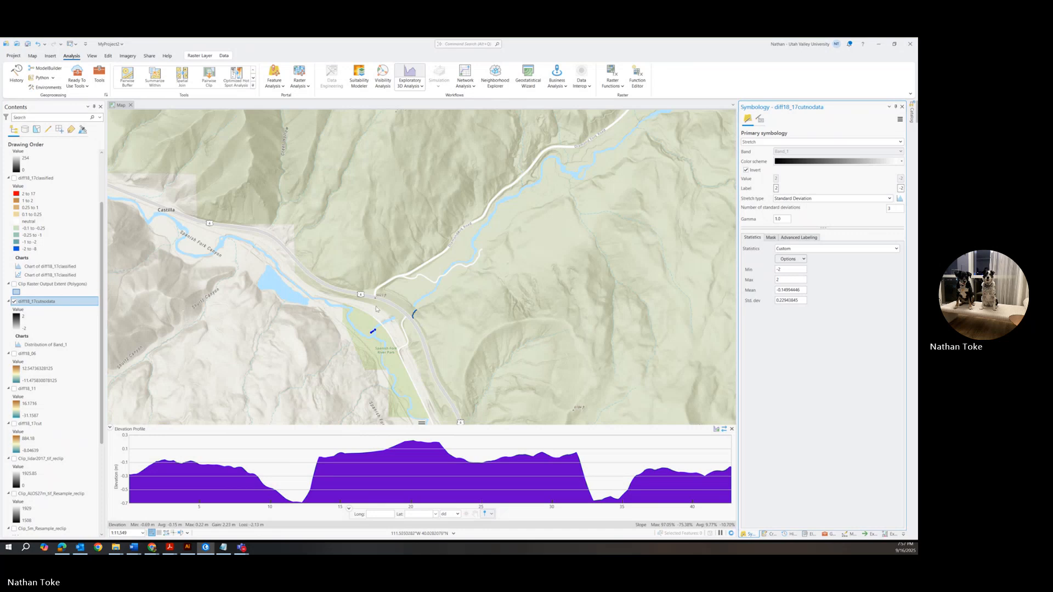
pyautogui.click(731, 428)
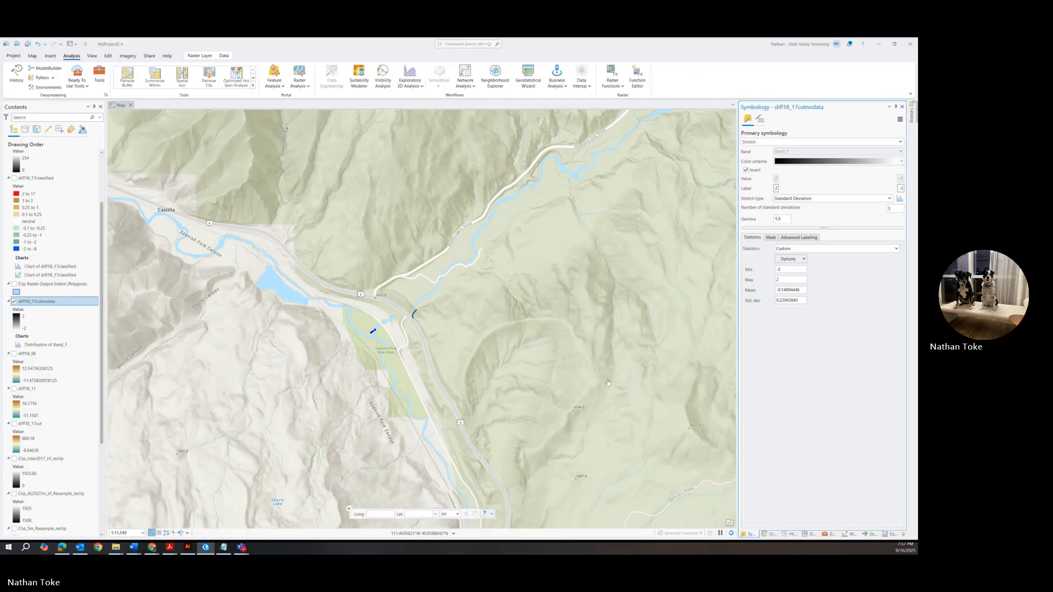
# Set the stretch statistics of the diff18_17cutnodata raster to Dataset
pyautogui.rightClick(34, 303)
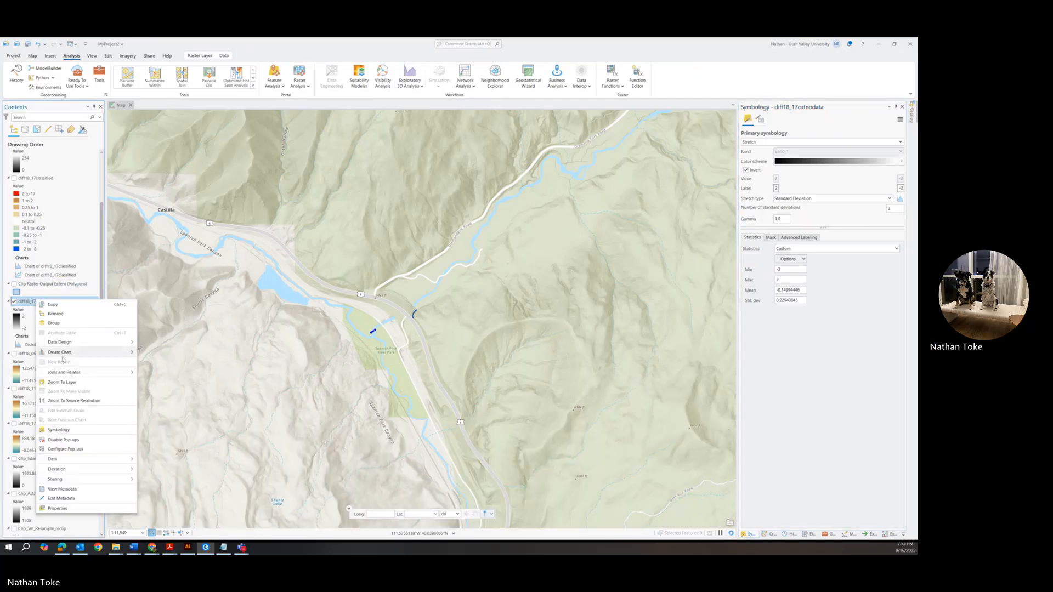
pyautogui.click(64, 382)
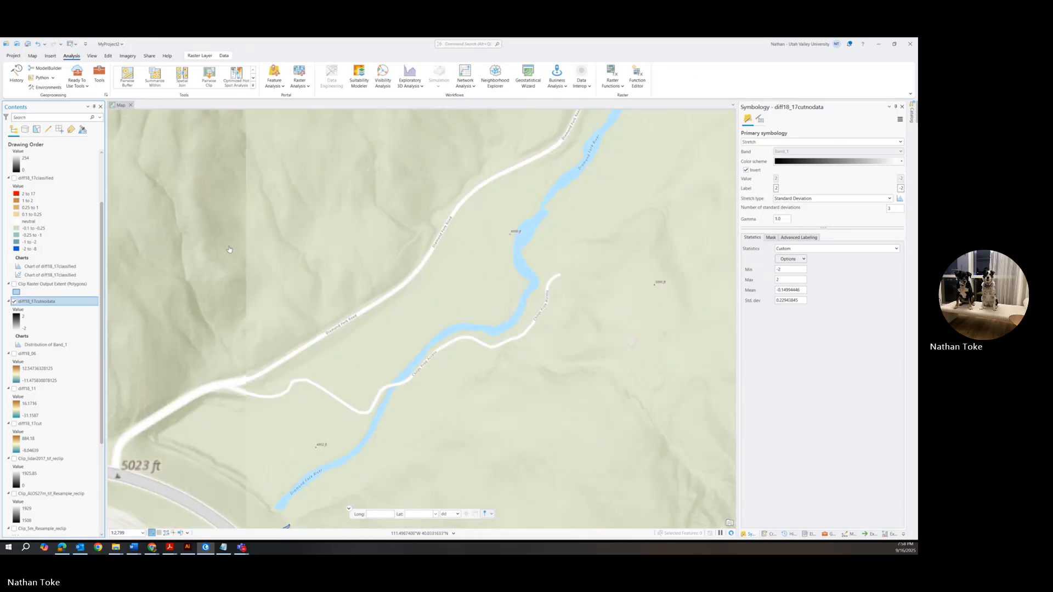
pyautogui.scroll(2, 59, 214)
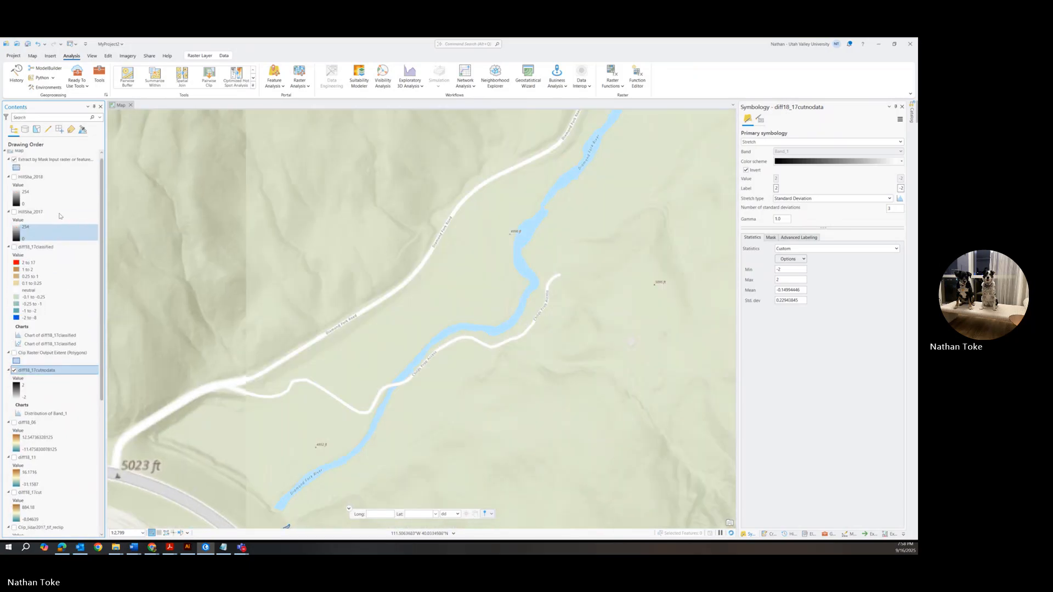
pyautogui.scroll(-2, 60, 216)
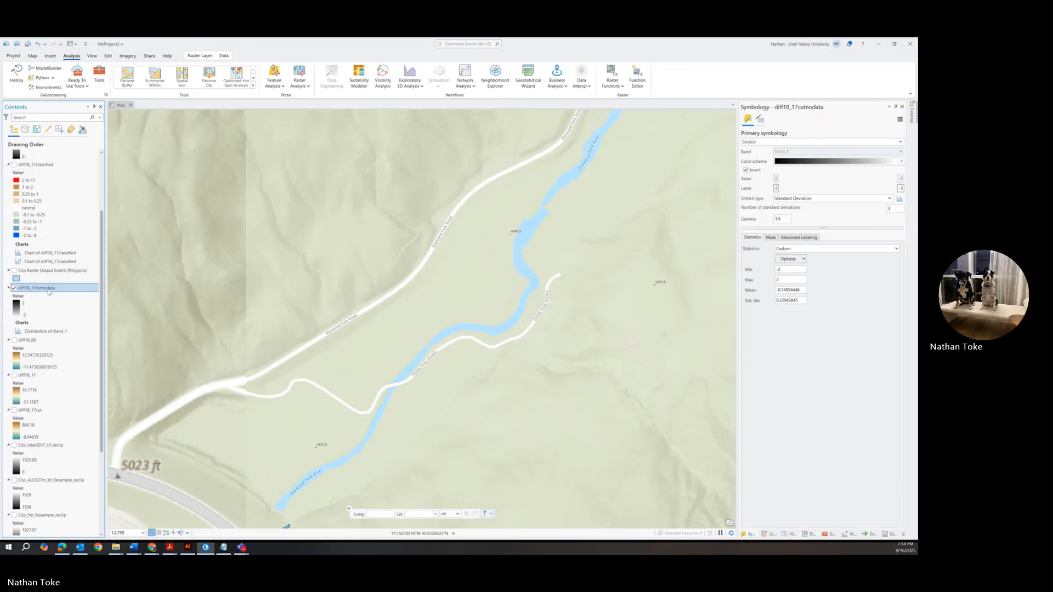
pyautogui.rightClick(44, 291)
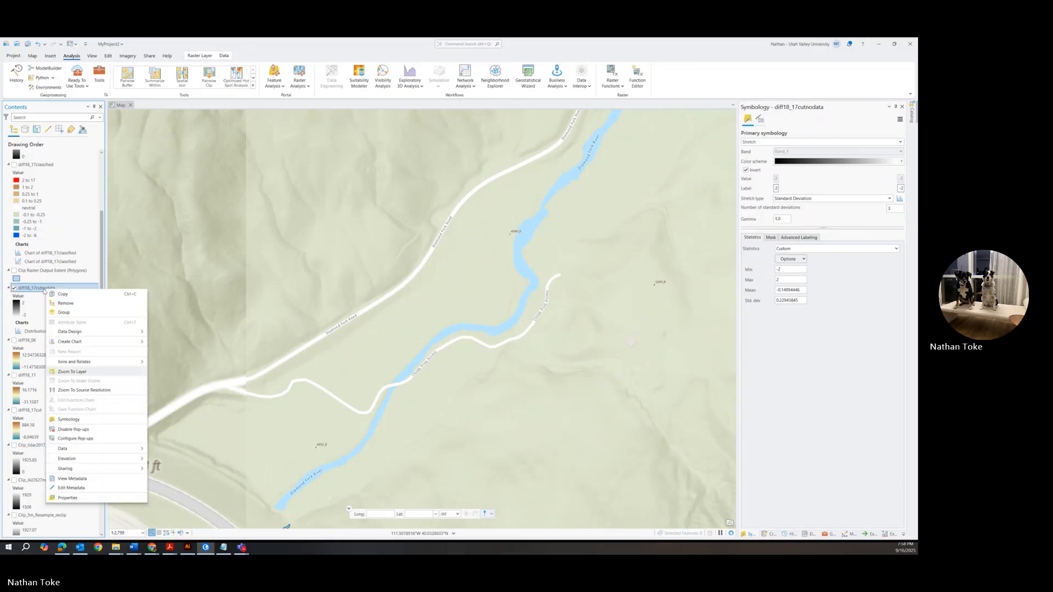
pyautogui.click(132, 420)
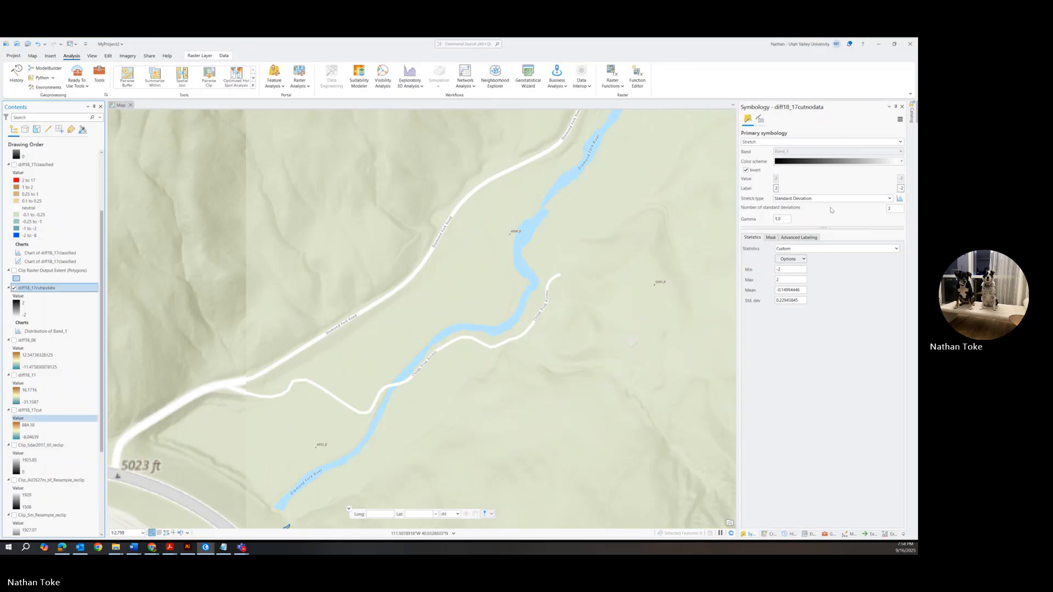
pyautogui.click(810, 249)
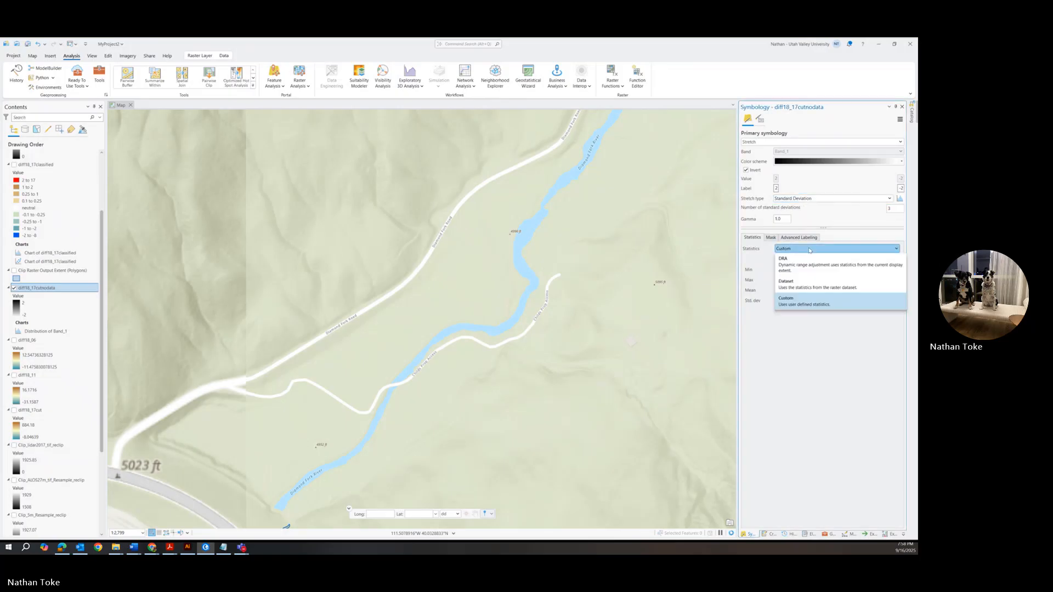
pyautogui.click(793, 288)
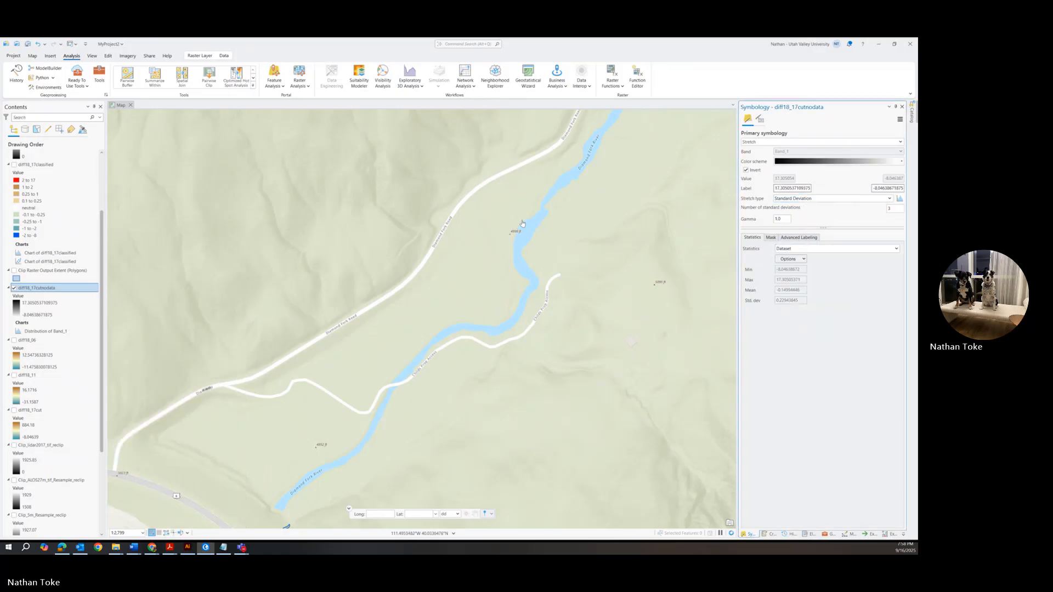
# Examine the grayscale diff18_17cutnodata raster from the road junction up the river valley to its northern edge
pyautogui.scroll(-5, 523, 224)
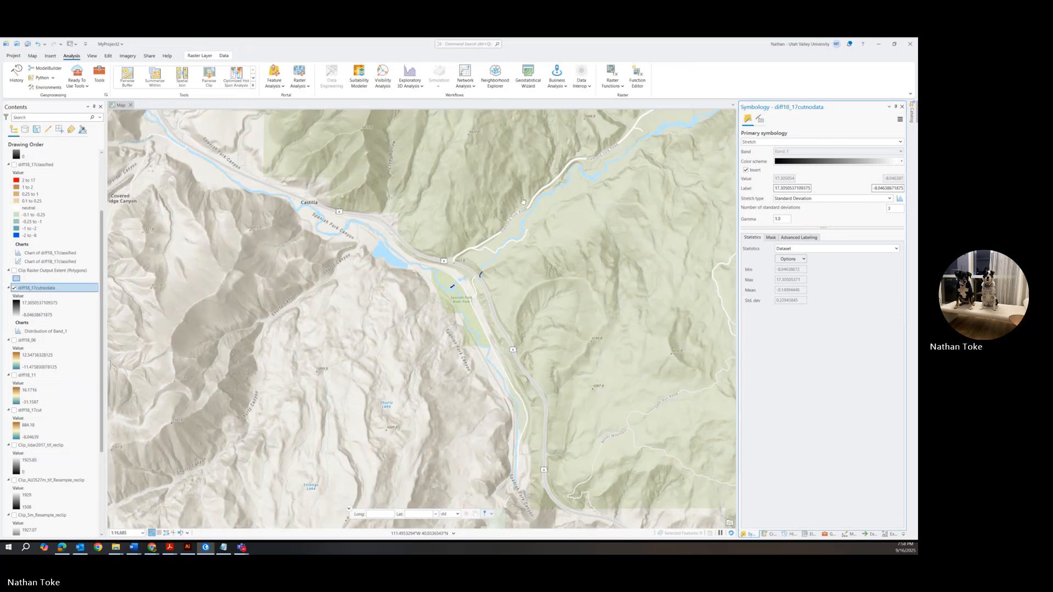
pyautogui.scroll(2, 522, 201)
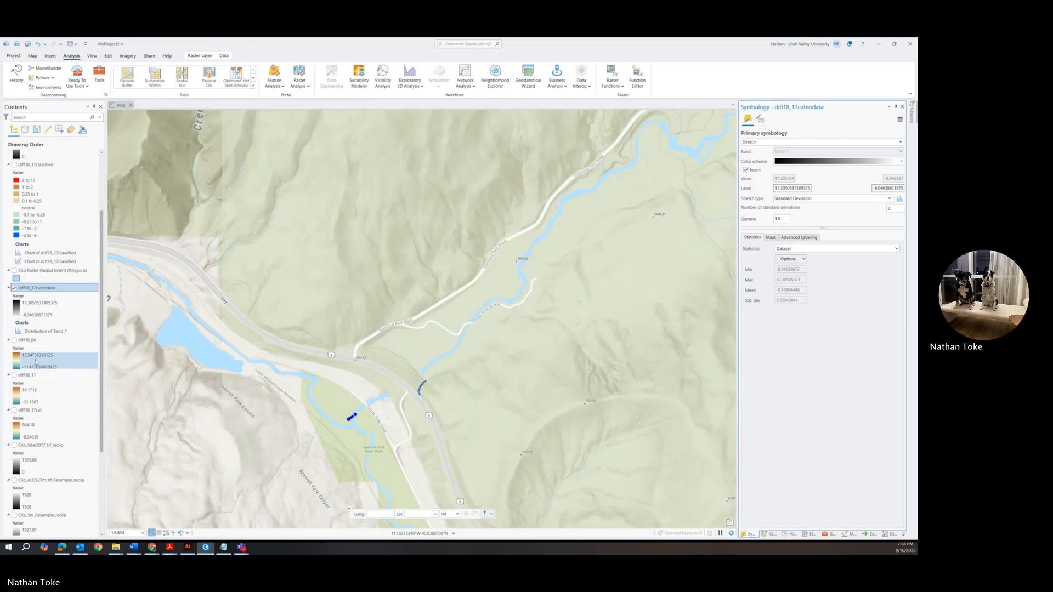
pyautogui.click(14, 340)
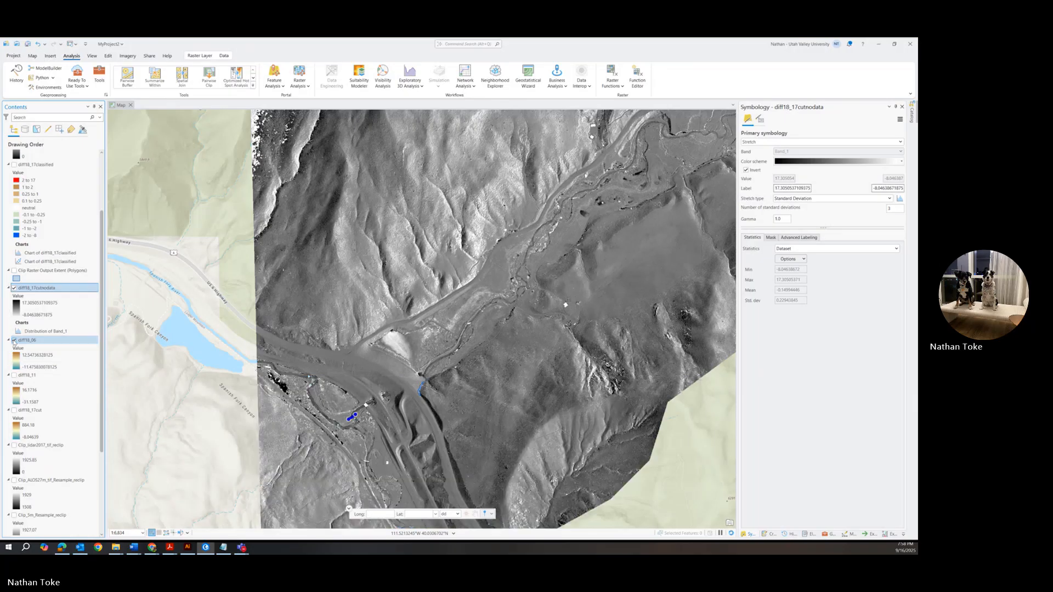
pyautogui.moveTo(531, 257); pyautogui.dragTo(454, 210)
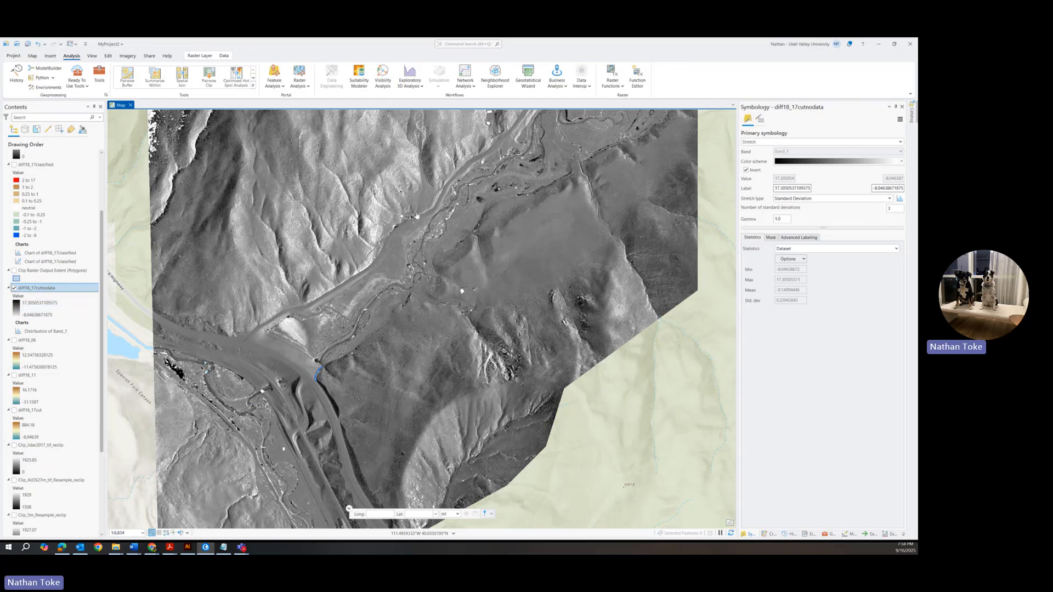
pyautogui.moveTo(445, 199); pyautogui.dragTo(429, 312)
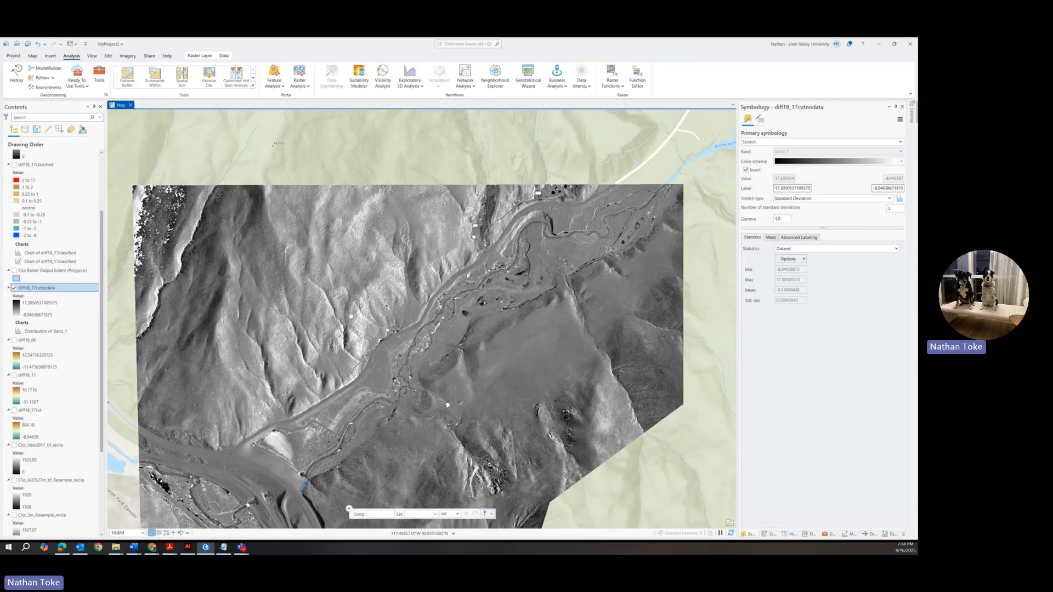
pyautogui.moveTo(448, 405); pyautogui.dragTo(447, 392)
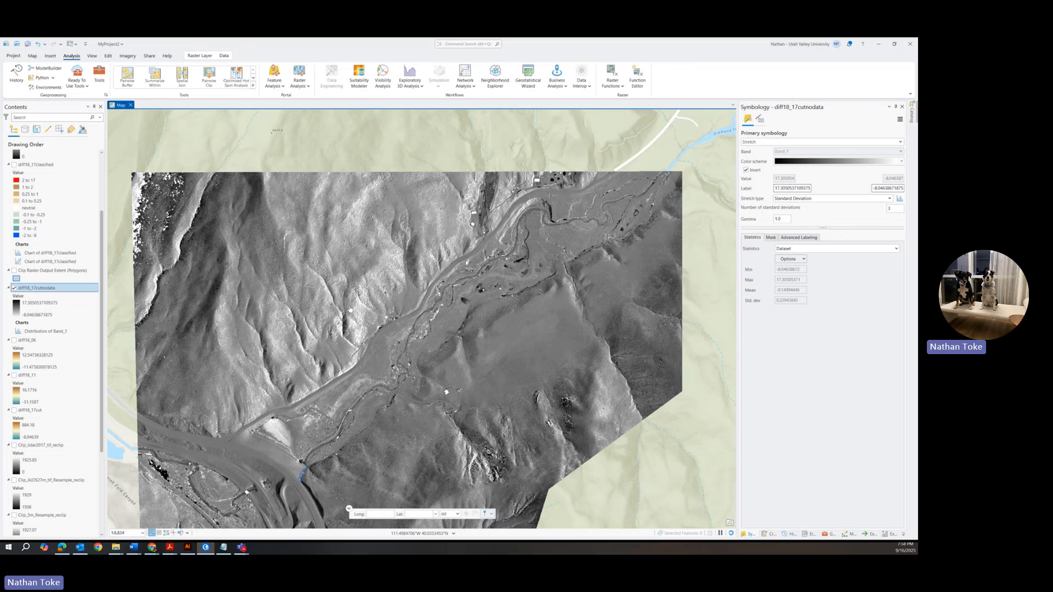